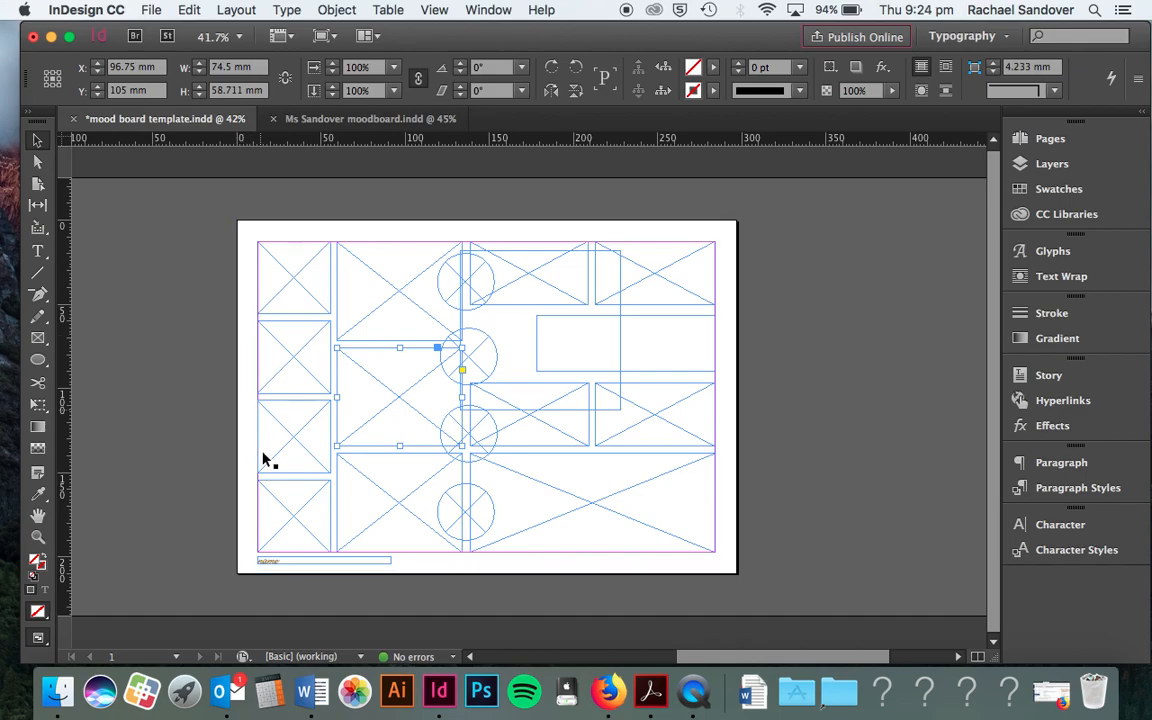
Create a new one-page A4 landscape print document with 12.7 mm margins and preview turned on
{"action": "left_click", "coordinate": [180, 250]}
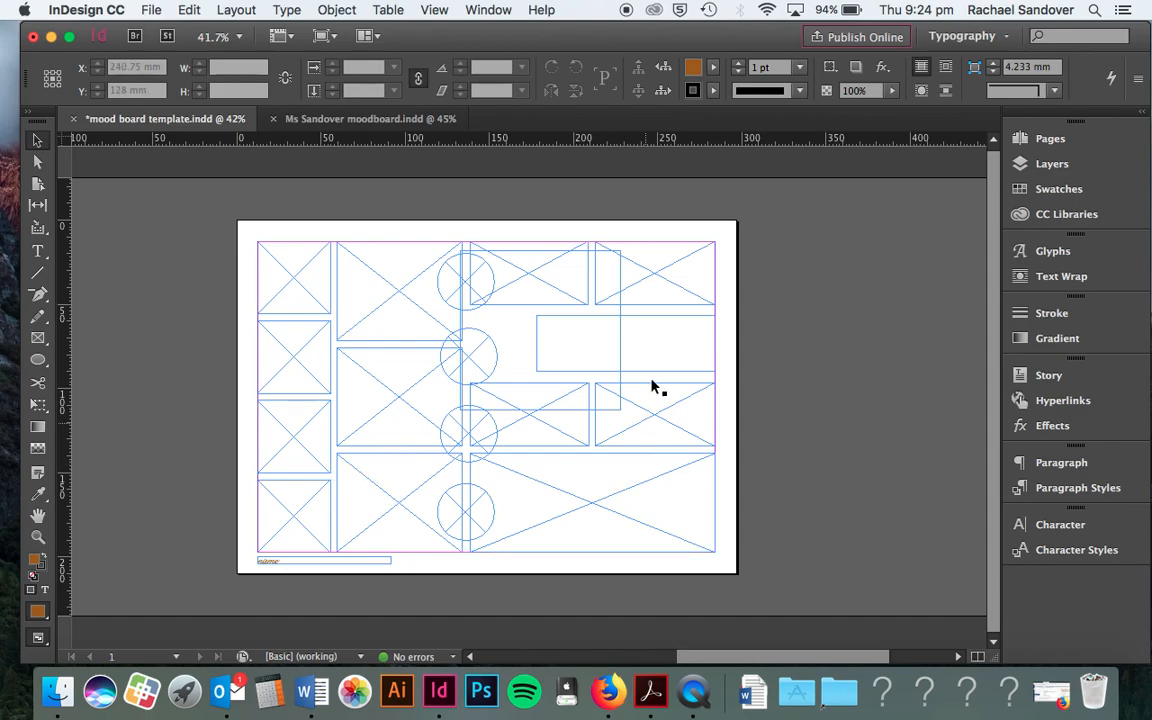
{"action": "left_click", "coordinate": [368, 119]}
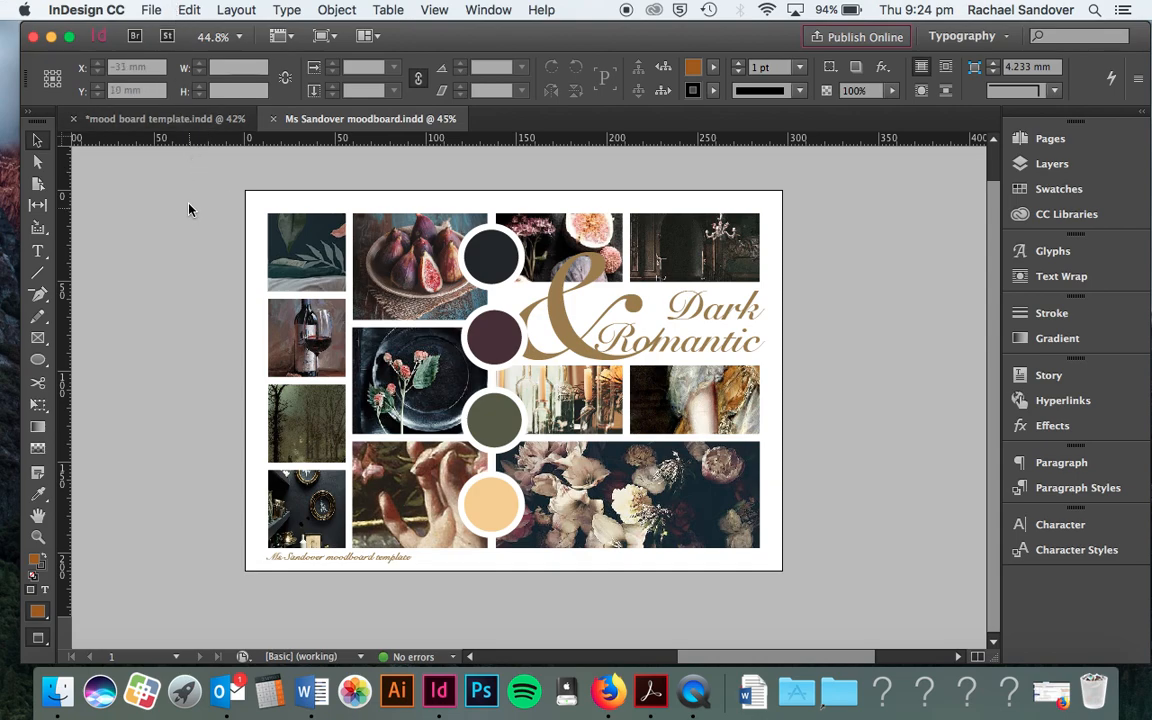
{"action": "left_click", "coordinate": [152, 13]}
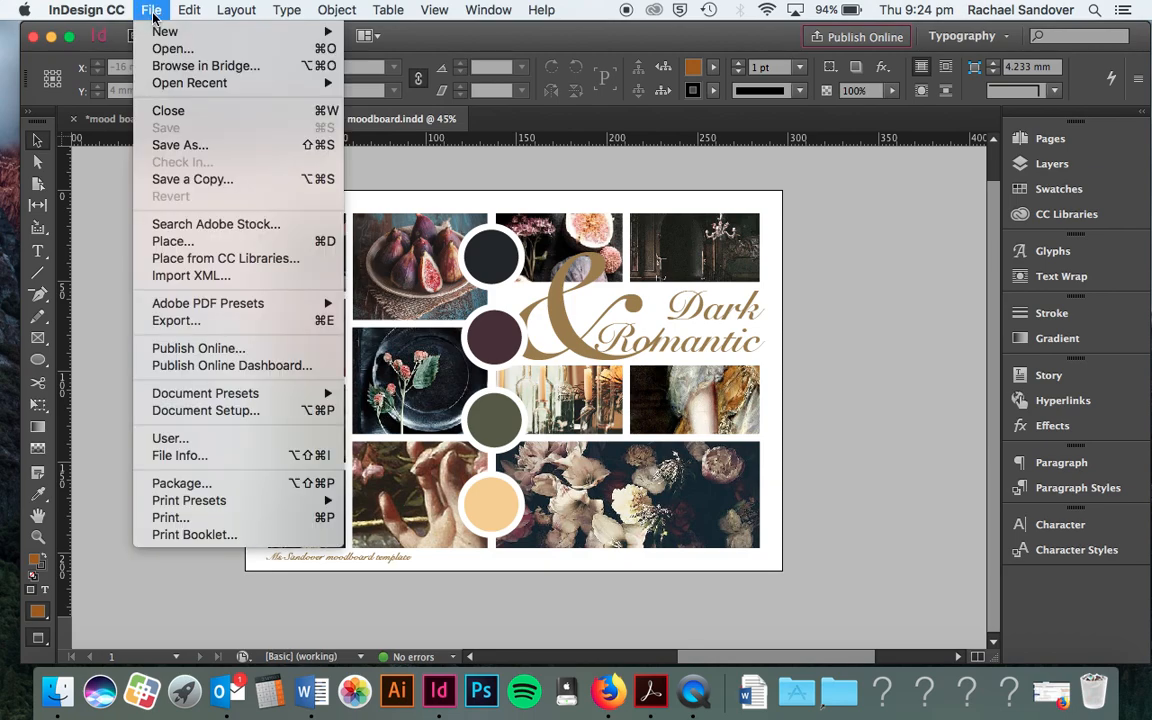
{"action": "mouse_move", "coordinate": [158, 35]}
{"action": "left_click", "coordinate": [397, 37]}
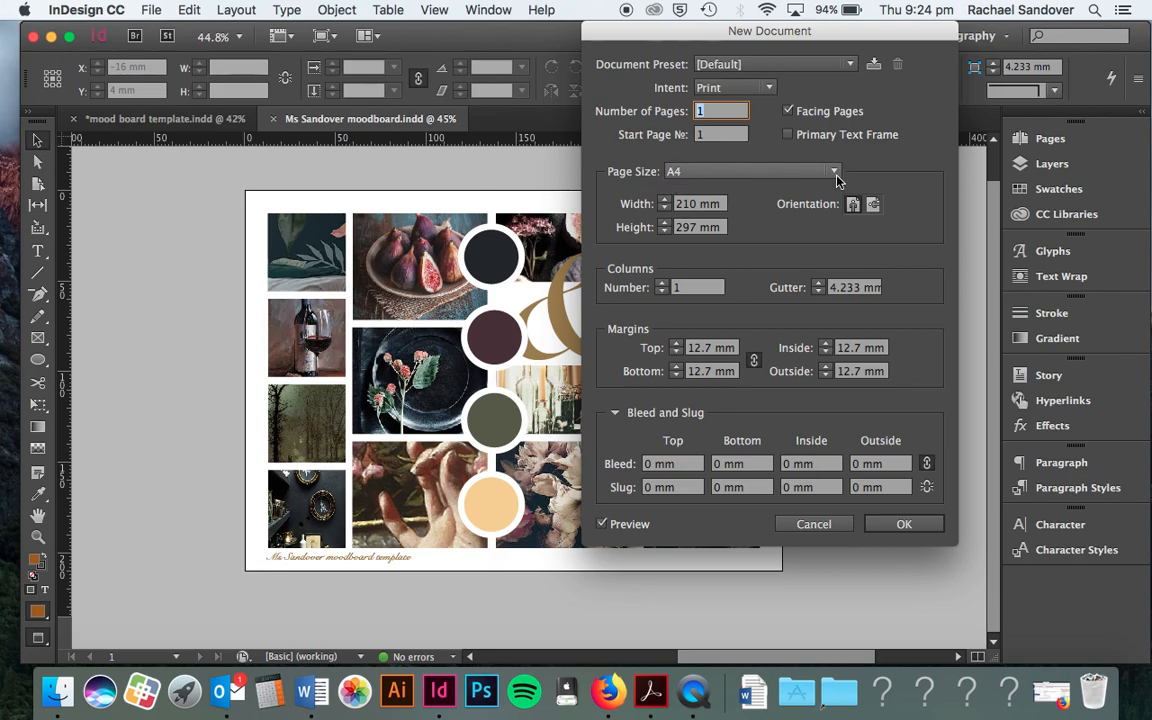
{"action": "left_click", "coordinate": [874, 206]}
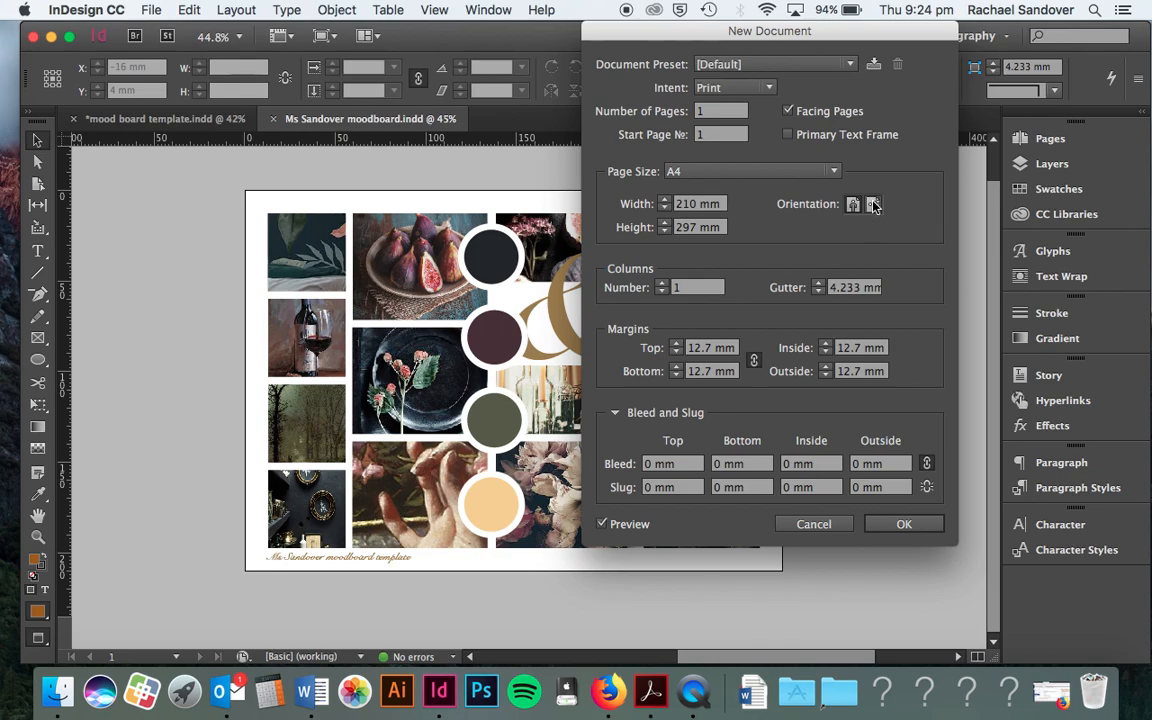
{"action": "left_click", "coordinate": [874, 206]}
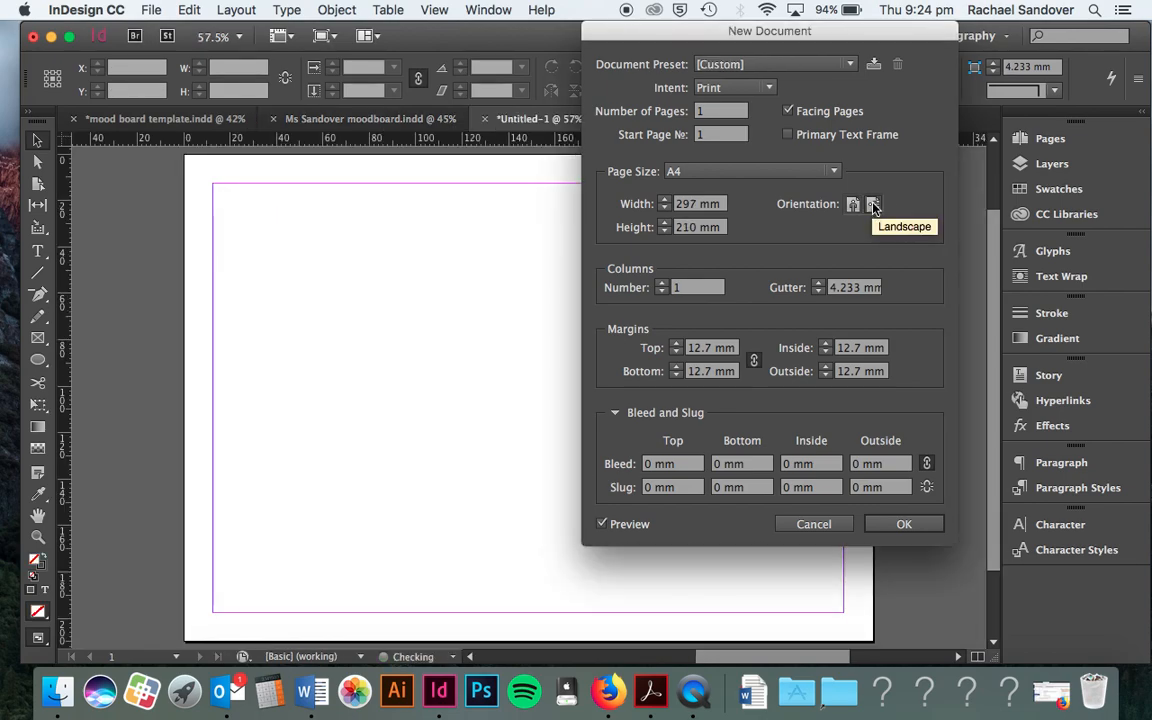
{"action": "left_click", "coordinate": [602, 524]}
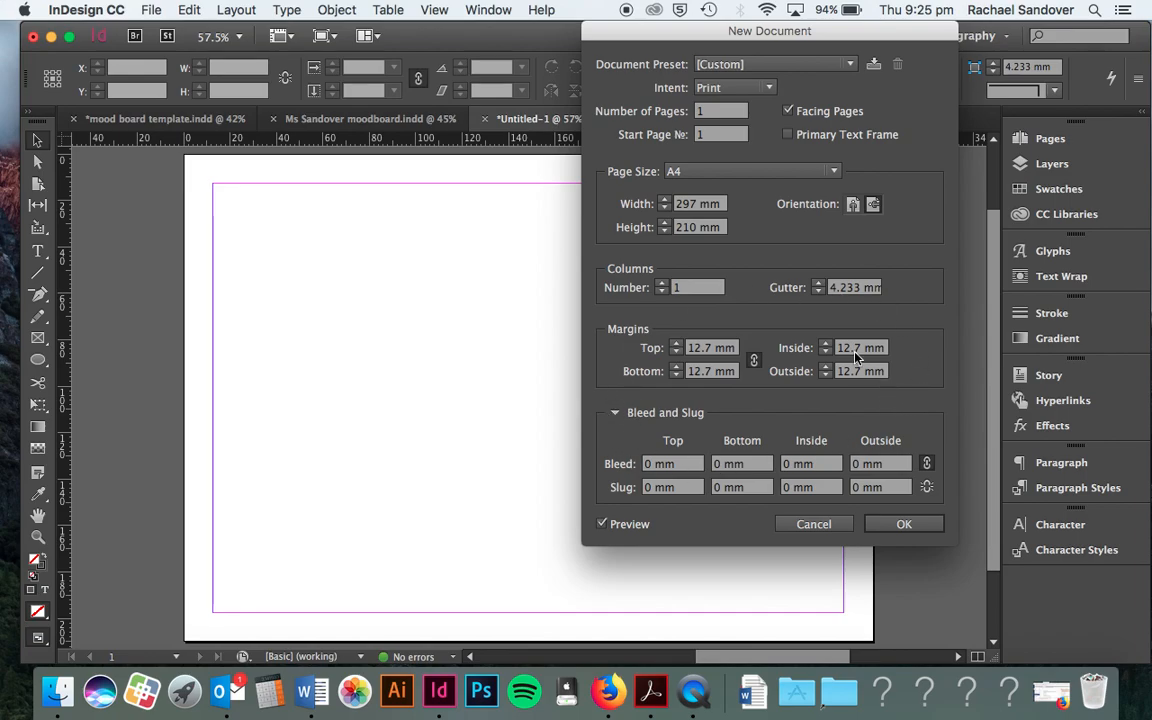
{"action": "left_click", "coordinate": [902, 526]}
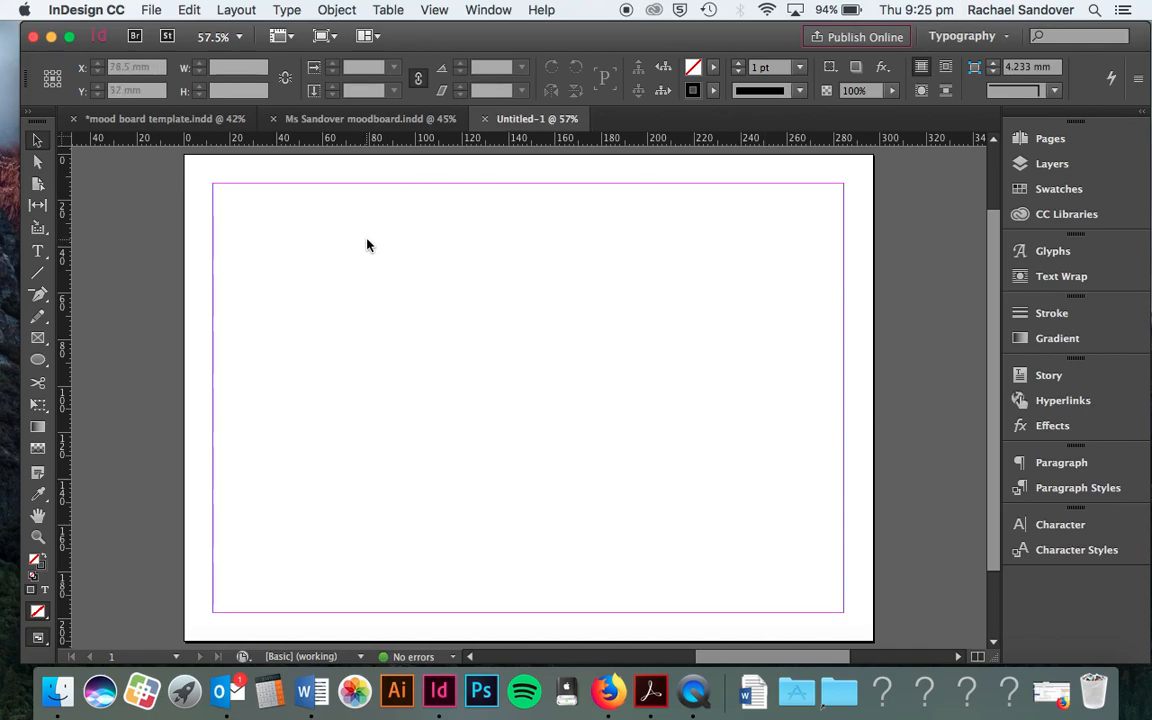
{"action": "left_click", "coordinate": [200, 122]}
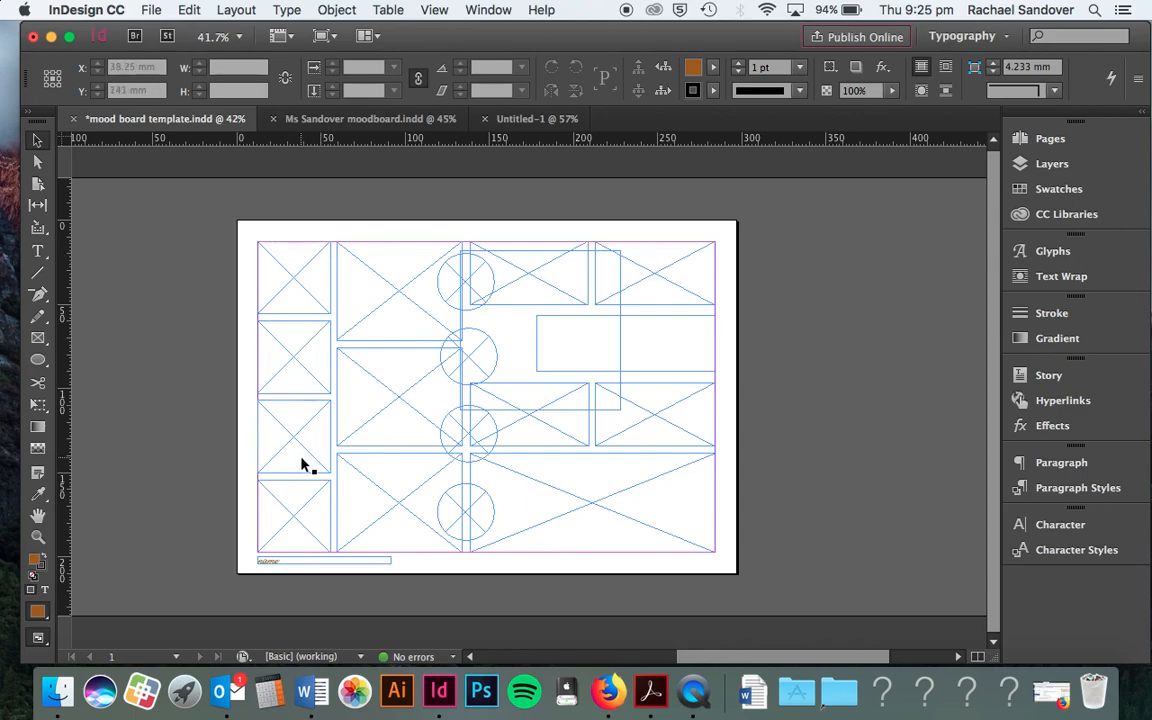
{"action": "left_click", "coordinate": [517, 118]}
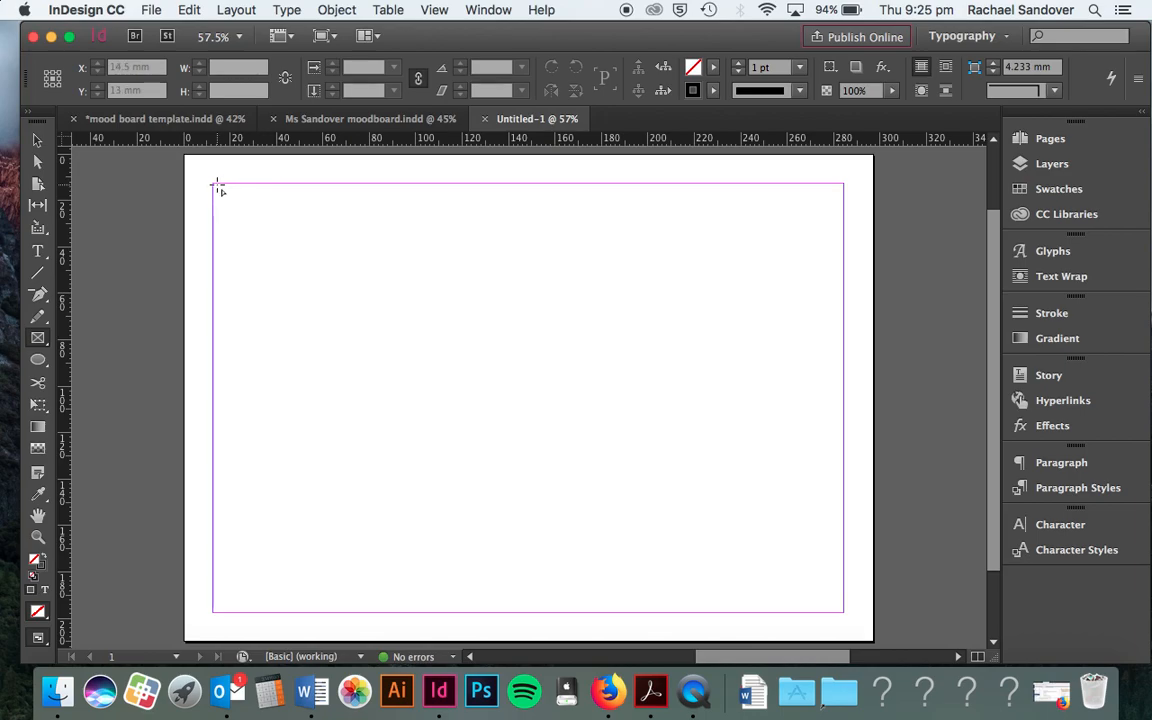
{"action": "left_click_drag", "start_coordinate": [216, 187], "coordinate": [332, 610]}
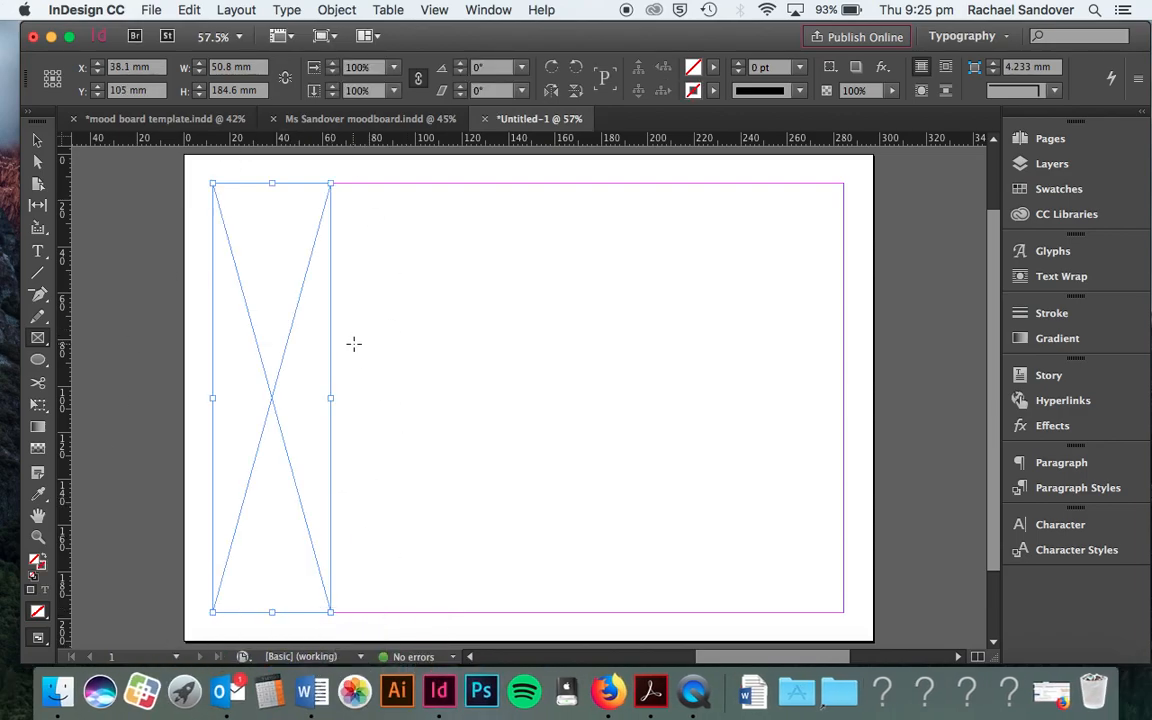
{"action": "key", "text": "Delete"}
{"action": "left_click", "coordinate": [161, 116]}
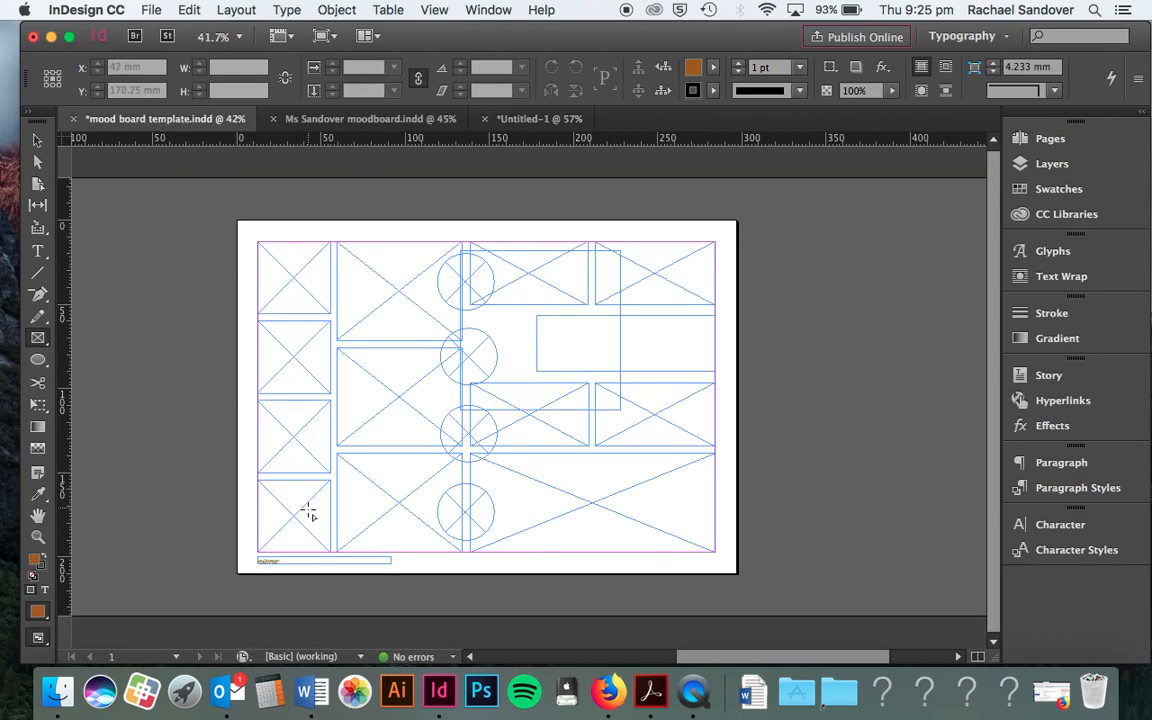
{"action": "left_click", "coordinate": [522, 118]}
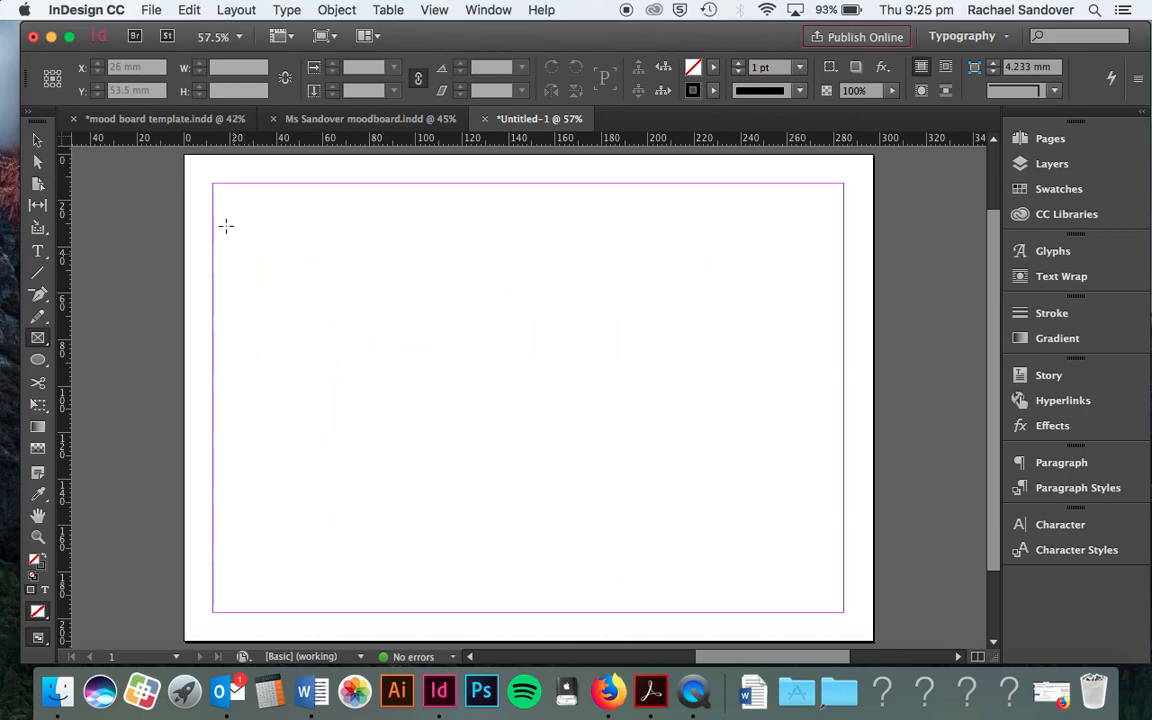
Draw a full-height column of four stacked rectangle frames along the left margin, about 56.8 mm wide
{"action": "left_click_drag", "start_coordinate": [213, 185], "coordinate": [346, 620]}
{"action": "key", "text": "Up"}
{"action": "key", "text": "Up"}
{"action": "key", "text": "Up"}
{"action": "key", "text": "Up"}
{"action": "key", "text": "Up"}
{"action": "key", "text": "Up"}
{"action": "key", "text": "Down"}
{"action": "key", "text": "Down"}
{"action": "key", "text": "Down"}
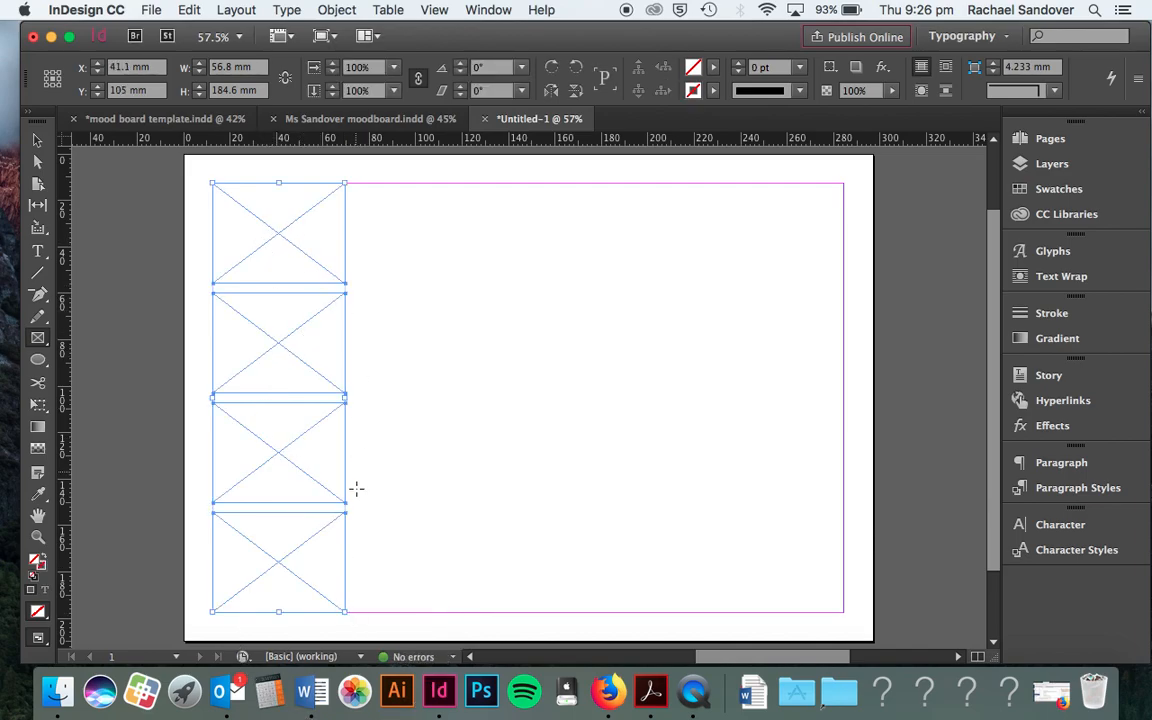
Draw a full-height column of two stacked rectangle frames beside the first column, about 69.5 mm wide
{"action": "left_click", "coordinate": [168, 119]}
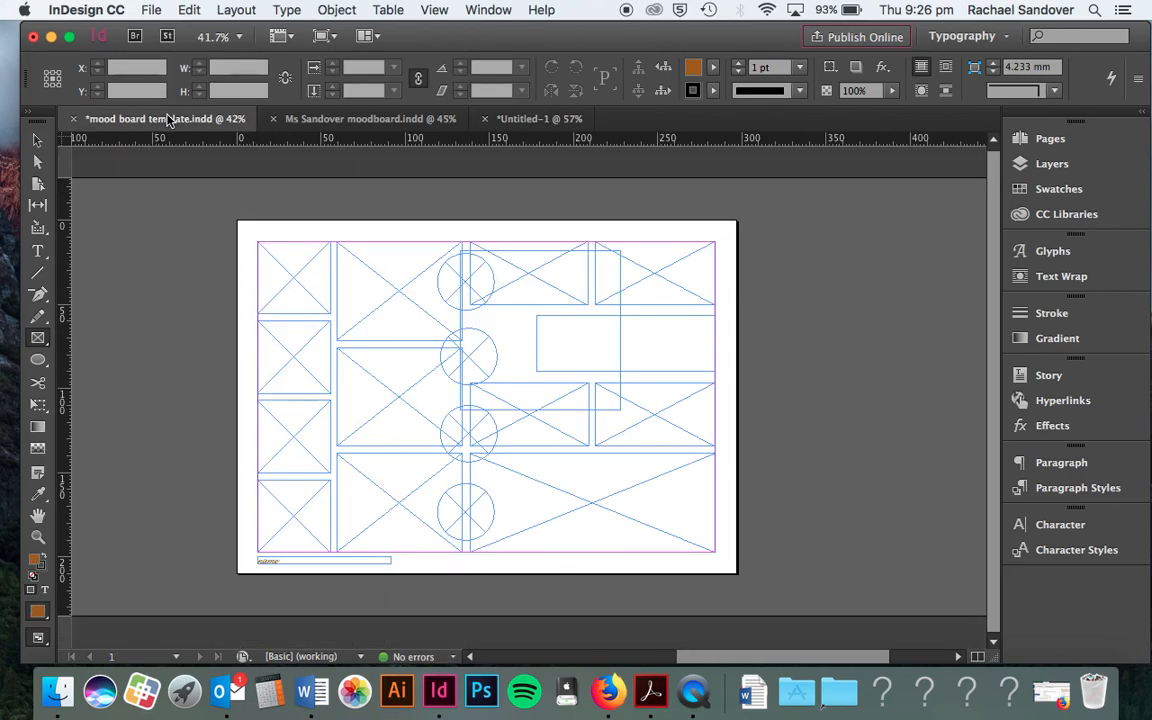
{"action": "left_click", "coordinate": [550, 122]}
{"action": "left_click_drag", "start_coordinate": [352, 184], "coordinate": [514, 612]}
{"action": "key", "text": "Up"}
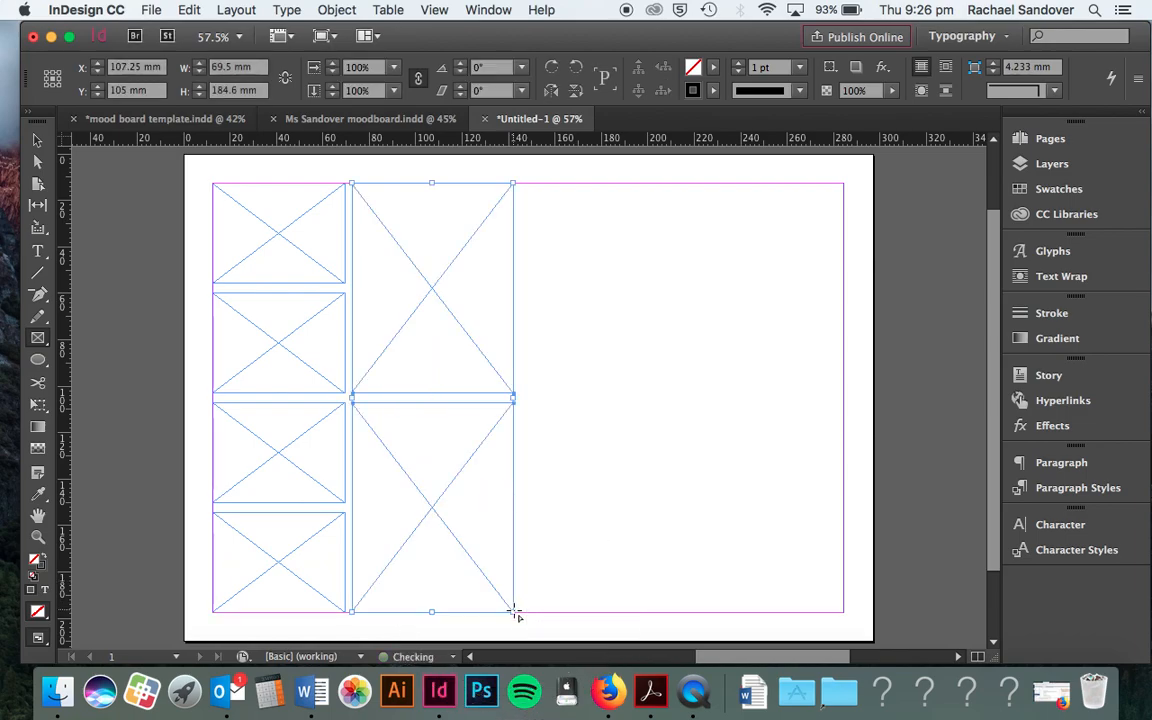
Draw a wide rectangle frame of about 135.8 by 56.3 mm in the bottom-right corner of the page margins
{"action": "left_click", "coordinate": [140, 121]}
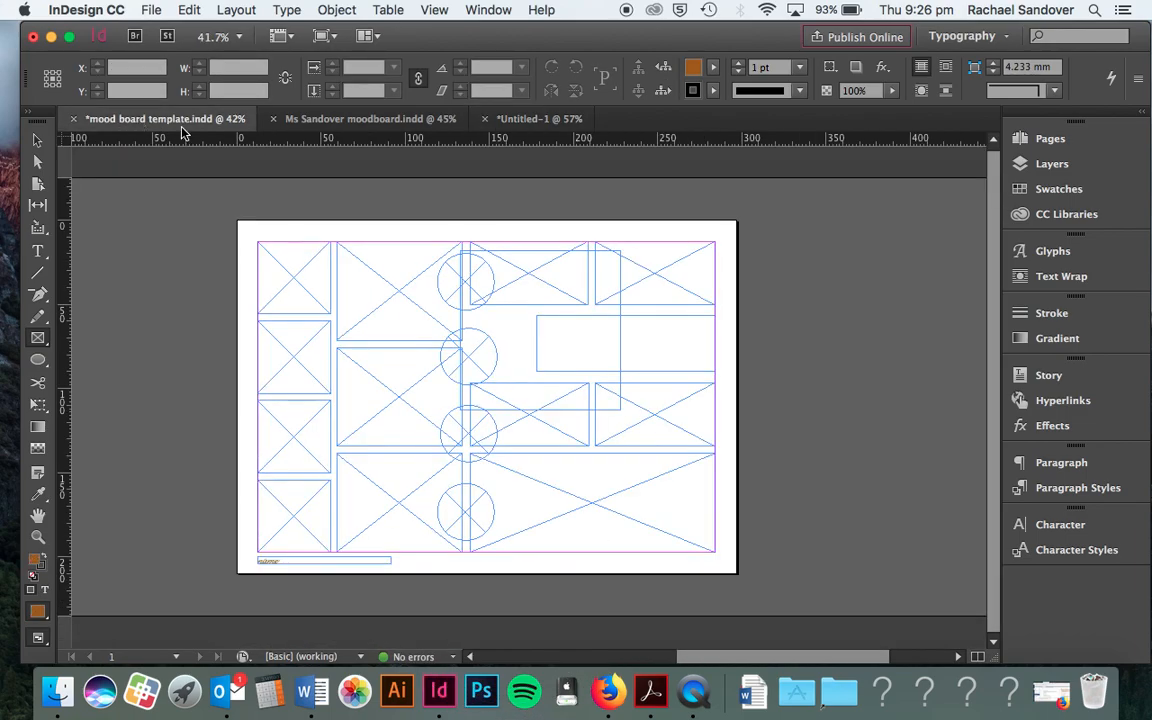
{"action": "left_click", "coordinate": [556, 119]}
{"action": "left_click_drag", "start_coordinate": [843, 612], "coordinate": [528, 485]}
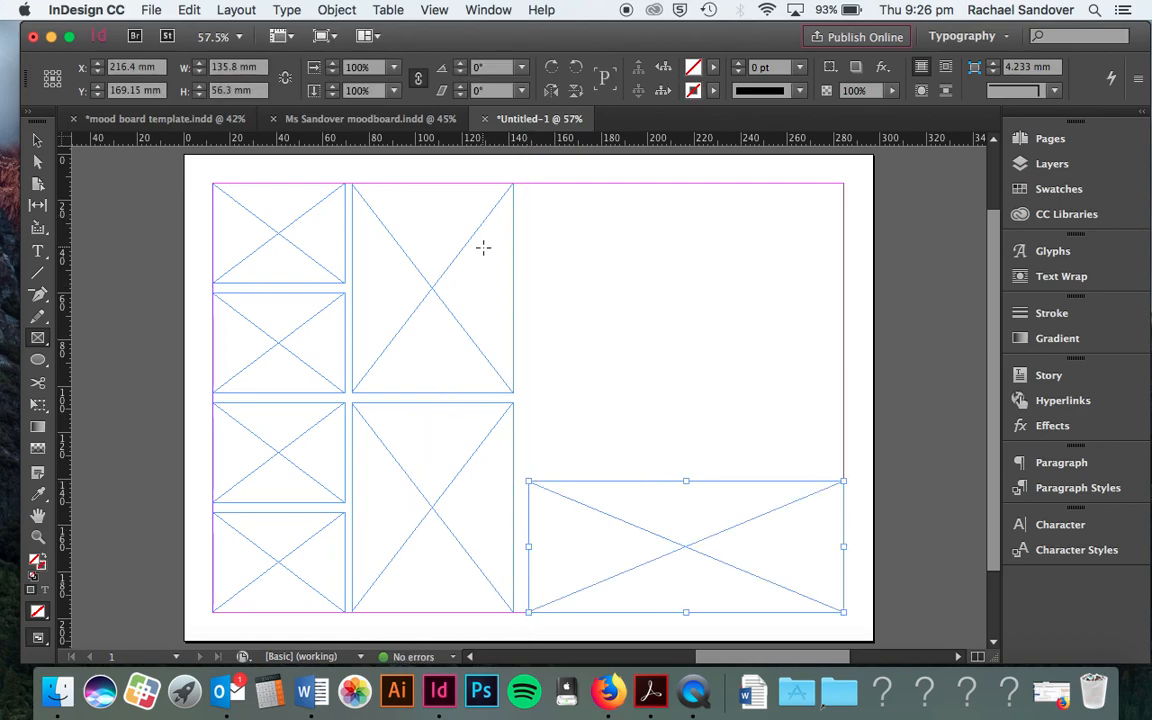
Fill the area above the wide bottom-right frame with three stacked rectangle frames, about 135.8 mm wide and 121.8 mm high overall
{"action": "left_click", "coordinate": [150, 119]}
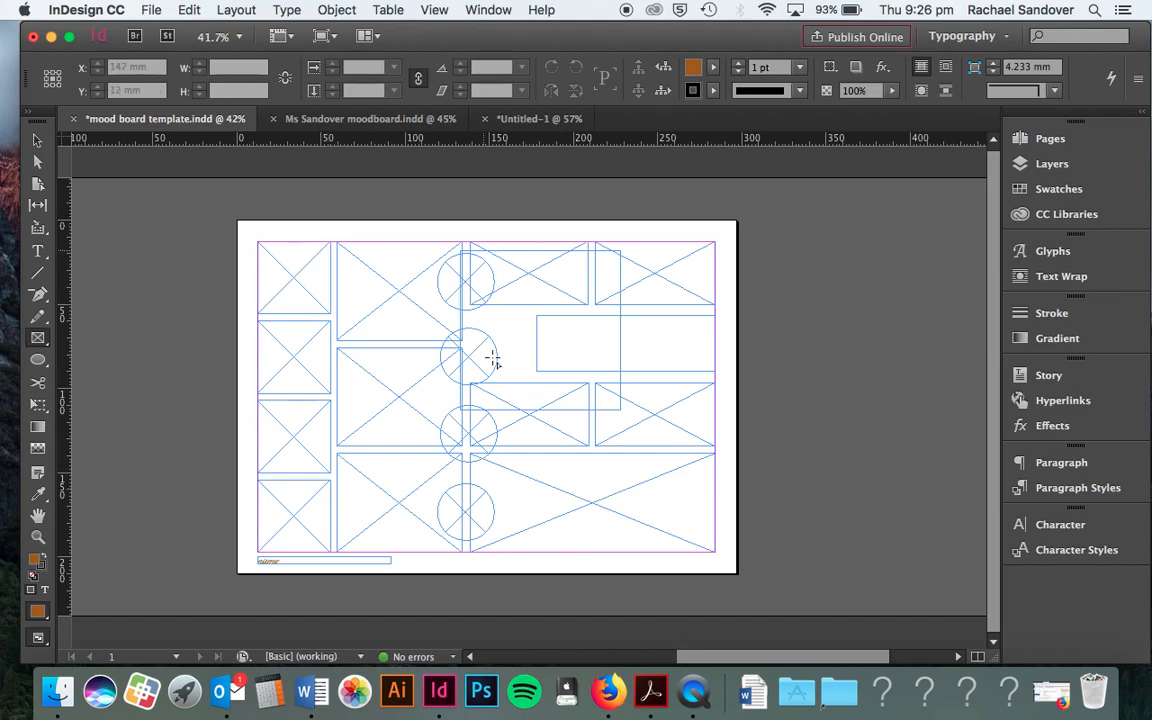
{"action": "left_click", "coordinate": [533, 120]}
{"action": "left_click_drag", "start_coordinate": [845, 188], "coordinate": [528, 470]}
{"action": "key", "text": "Up"}
{"action": "key", "text": "Up"}
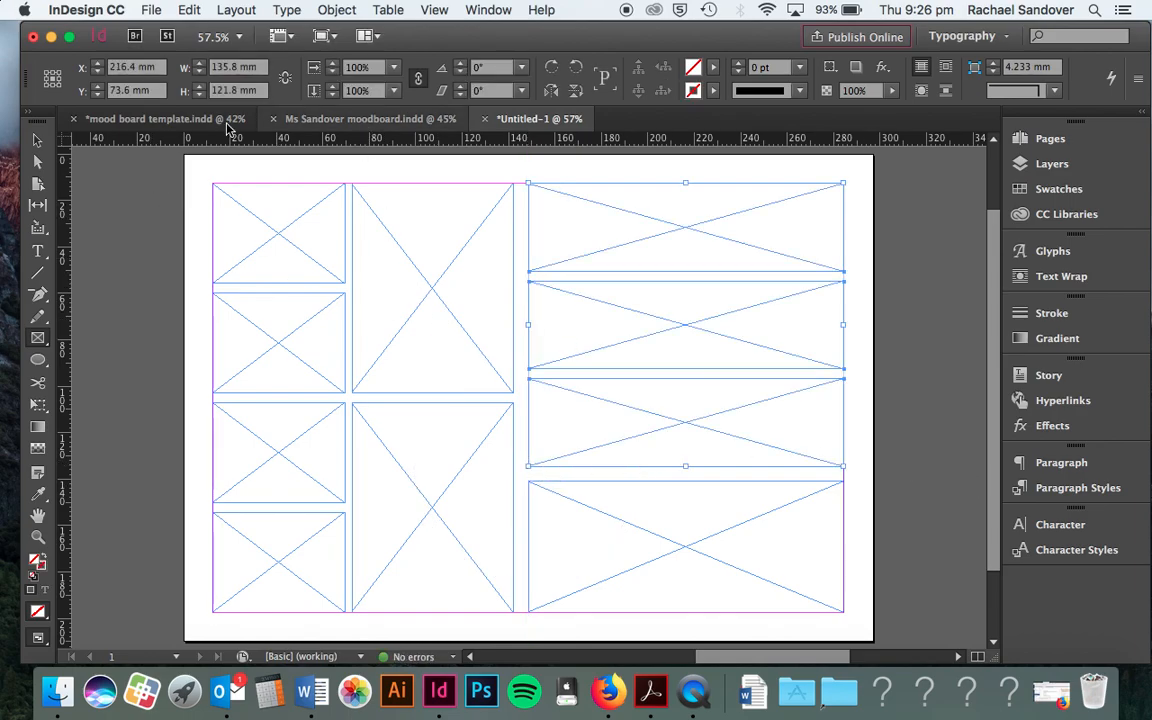
Draw a circular ellipse frame about 32 mm in diameter on the pasteboard left of the page
{"action": "left_click", "coordinate": [167, 119]}
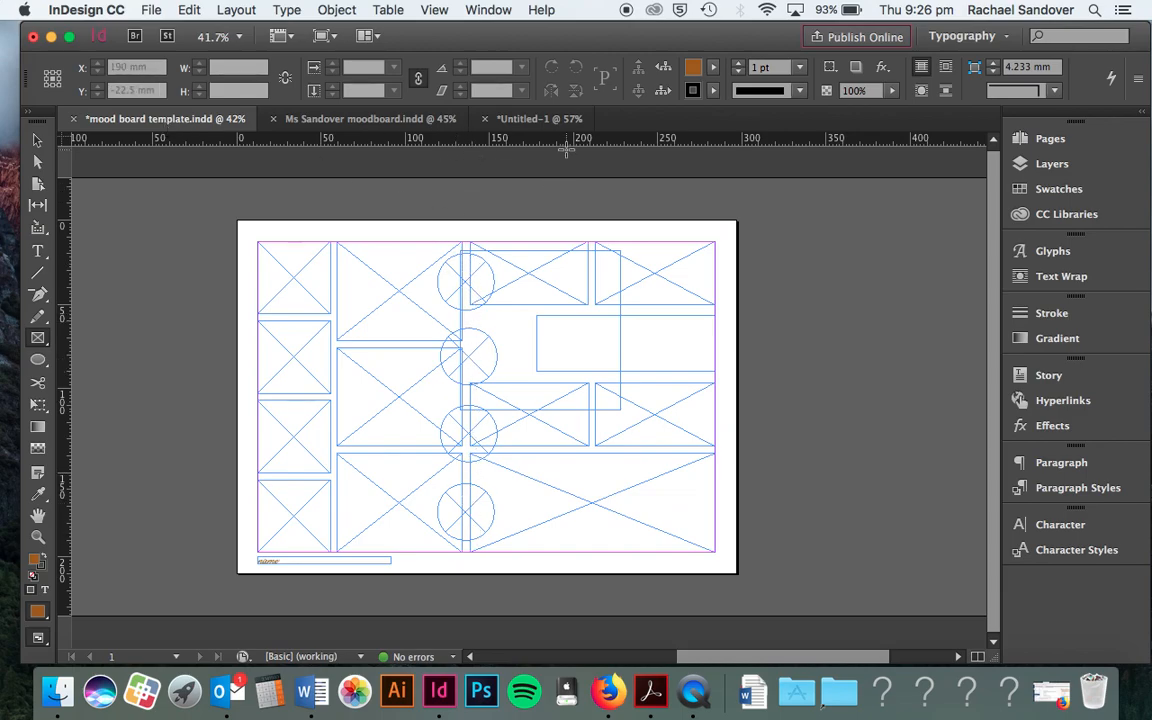
{"action": "left_click", "coordinate": [545, 120]}
{"action": "left_click", "coordinate": [167, 119]}
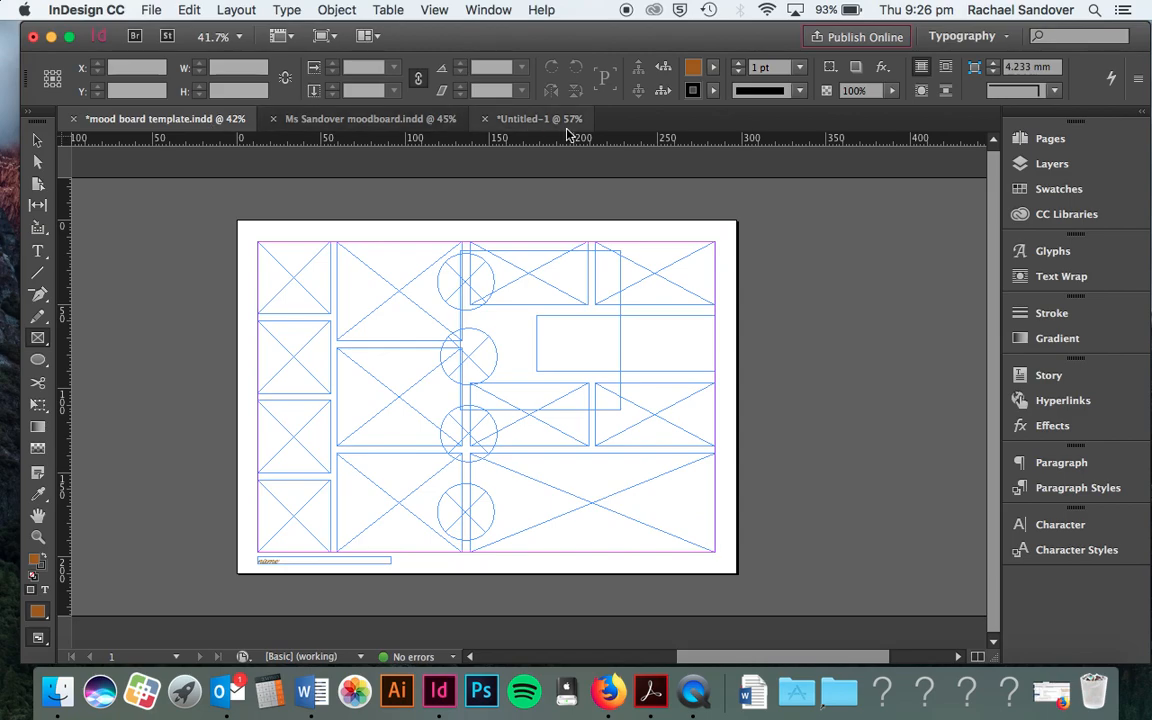
{"action": "left_click", "coordinate": [500, 118]}
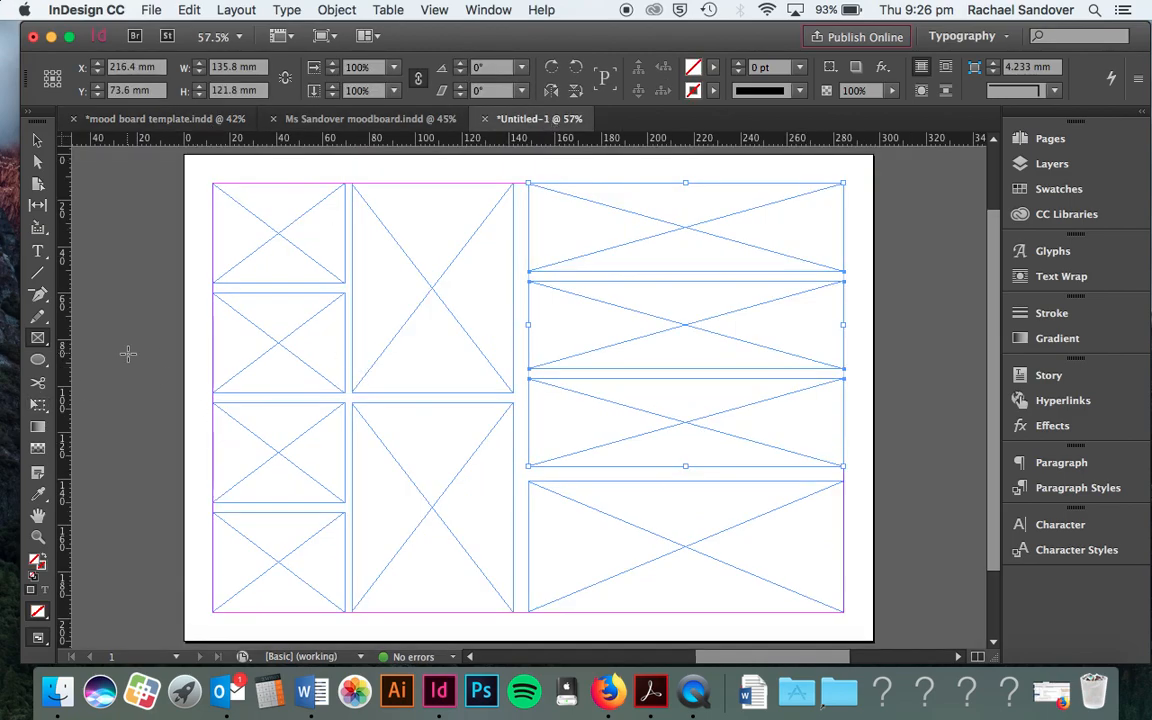
{"action": "scroll", "coordinate": [117, 385], "scroll_direction": "down", "scroll_amount": 1}
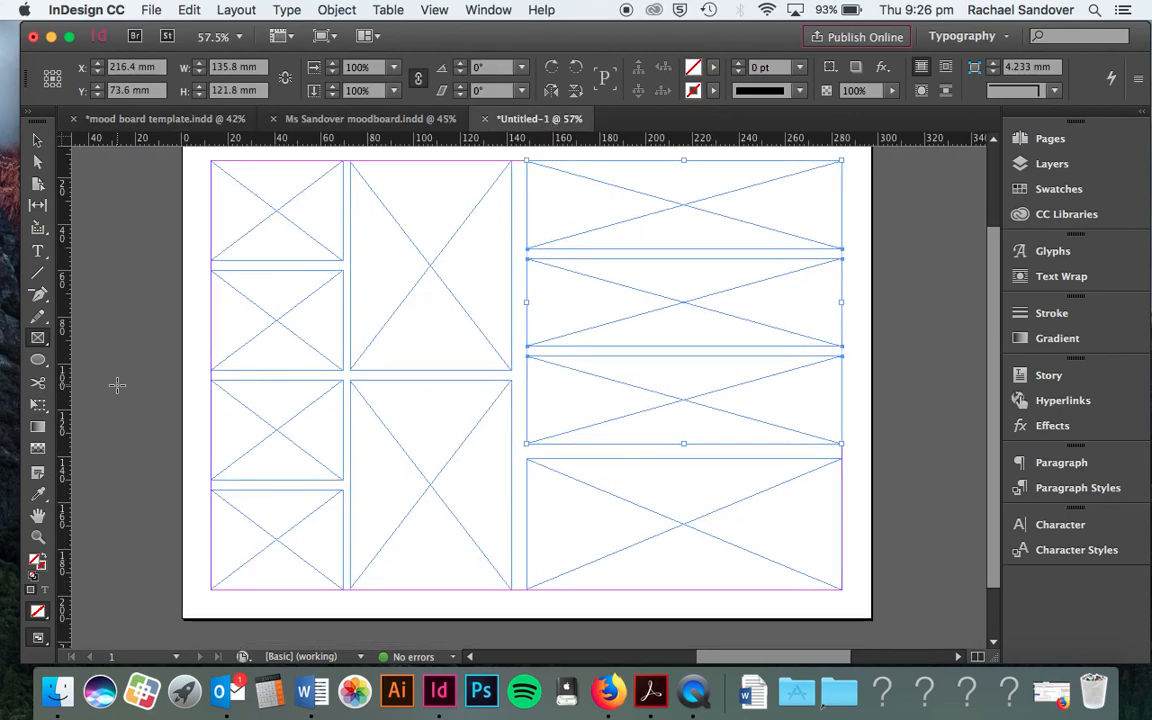
{"action": "left_click", "coordinate": [37, 339]}
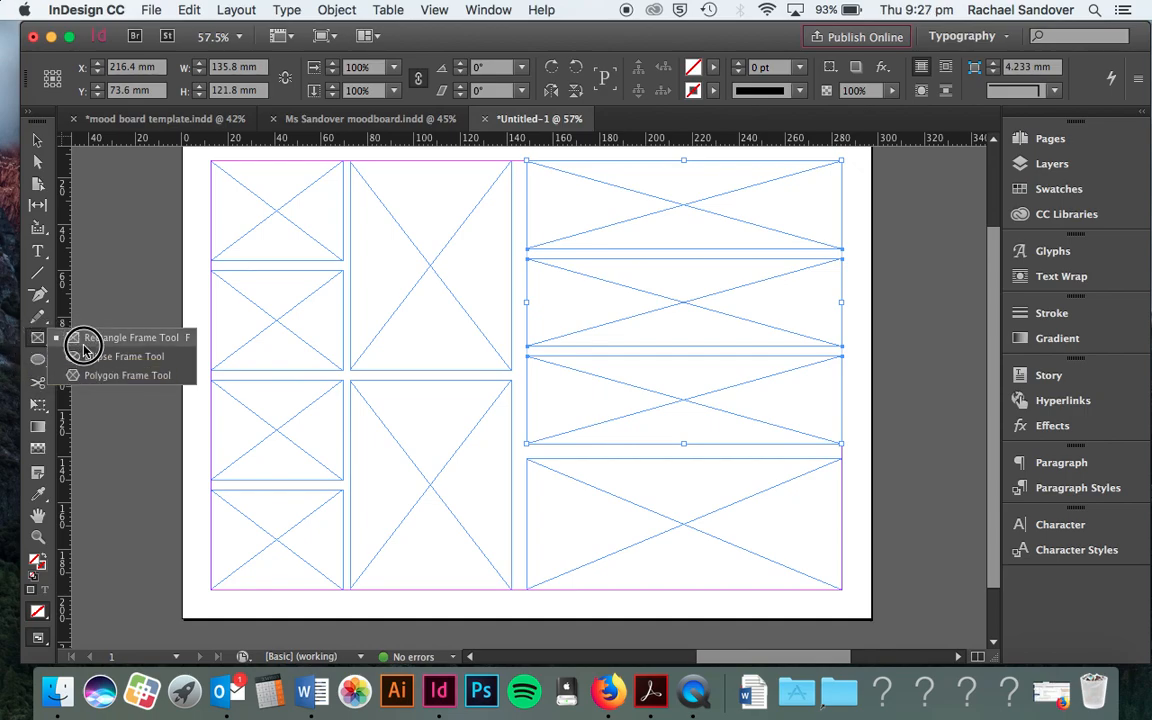
{"action": "left_click", "coordinate": [83, 360]}
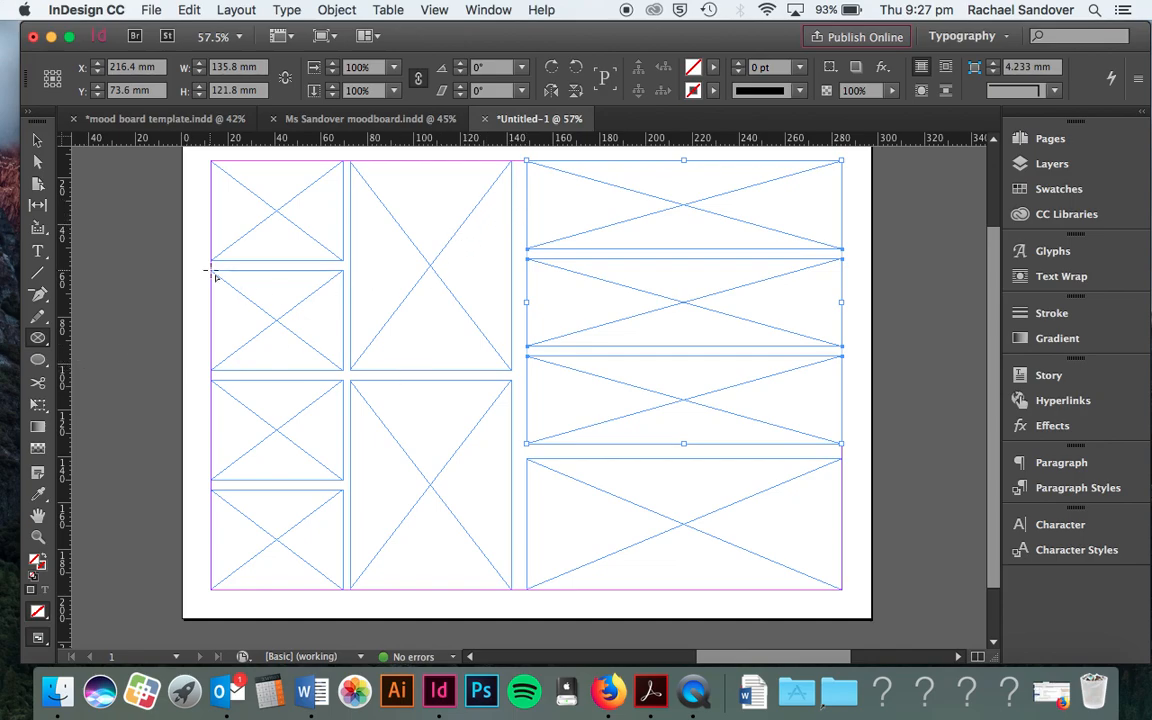
{"action": "scroll", "coordinate": [212, 270], "scroll_direction": "left", "scroll_amount": 5}
{"action": "left_click_drag", "start_coordinate": [165, 231], "coordinate": [240, 305]}
Place four copies of the circular frame in a vertical row over the gap between the second and third columns
{"action": "left_click", "coordinate": [38, 140]}
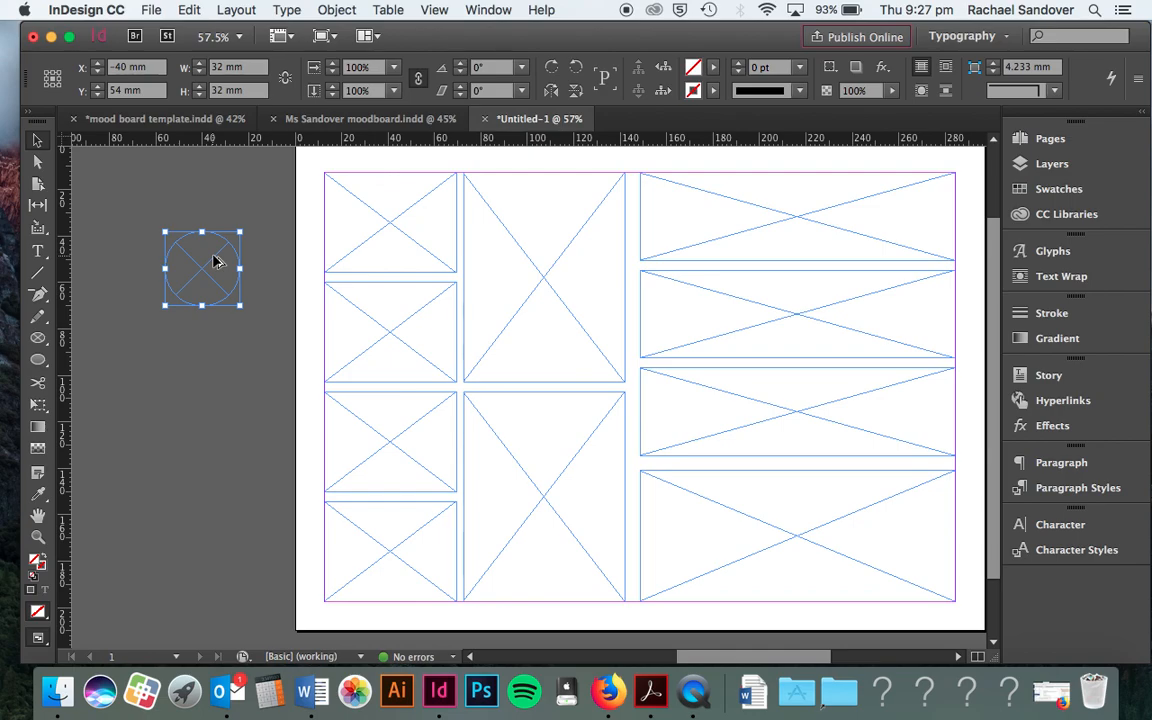
{"action": "left_click_drag", "start_coordinate": [214, 262], "coordinate": [650, 472]}
{"action": "left_click", "coordinate": [645, 229]}
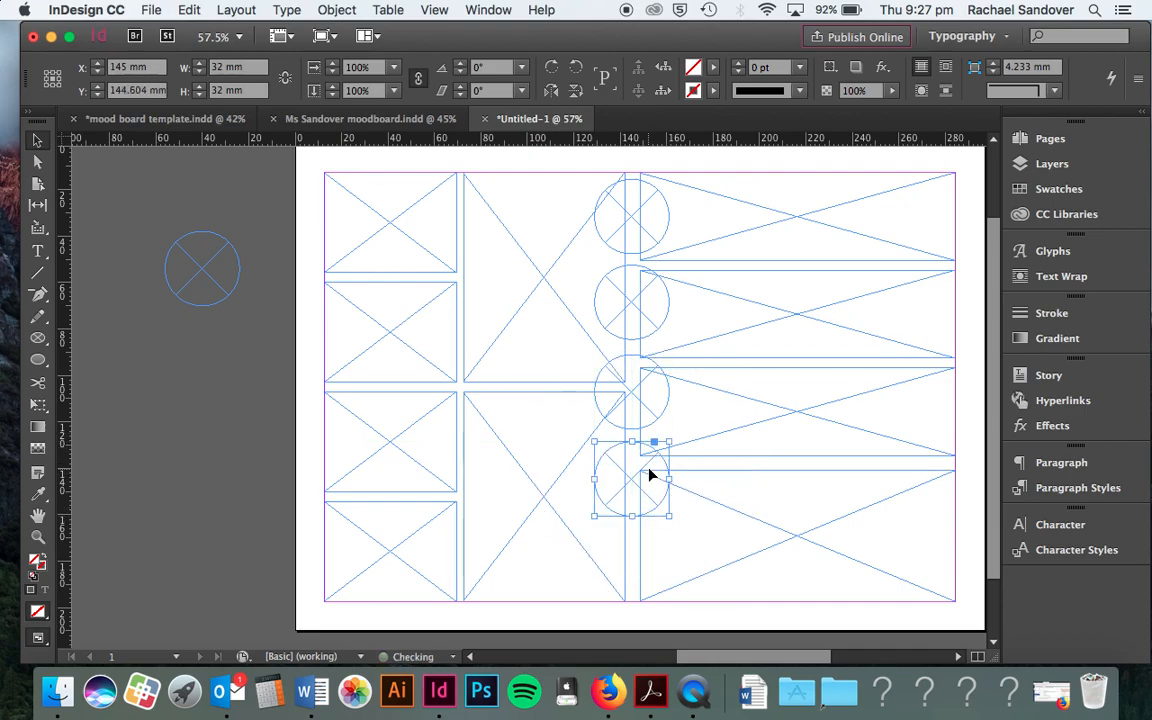
Select the four circles on the page together and move them down to the page's vertical centre, at about X 146 mm, Y 105 mm
{"action": "left_click", "coordinate": [644, 219]}
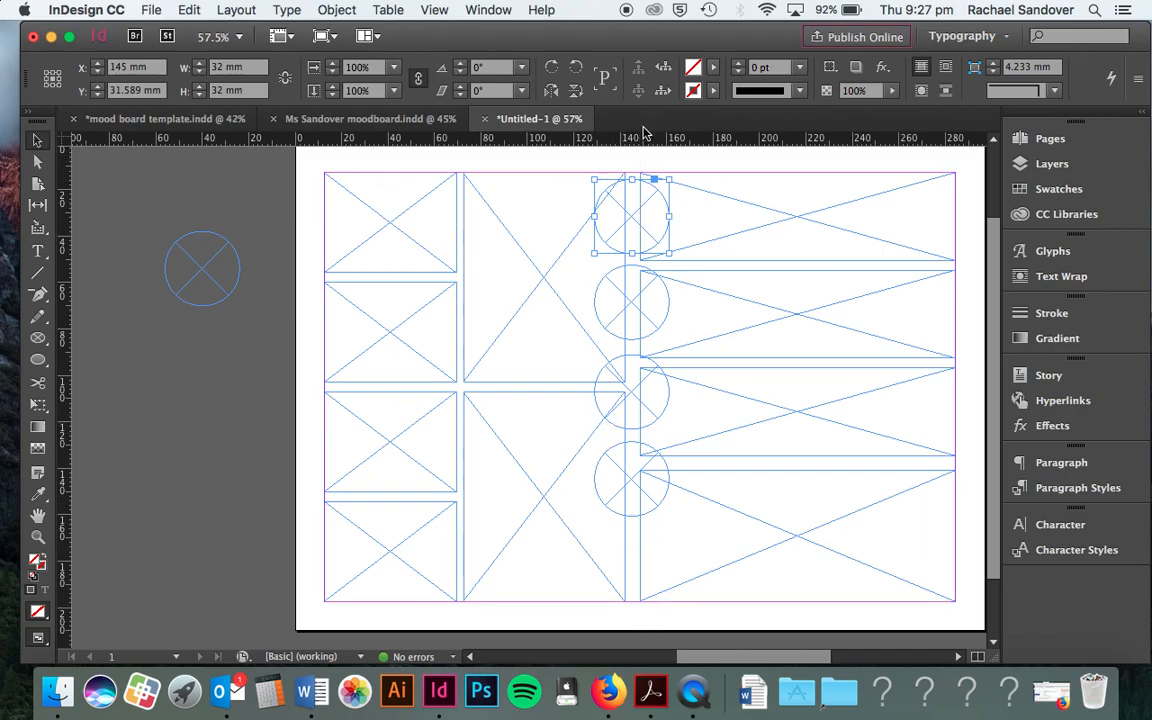
{"action": "left_click", "coordinate": [636, 297], "text": "shift"}
{"action": "left_click", "coordinate": [644, 395], "text": "shift"}
{"action": "left_click", "coordinate": [649, 474], "text": "shift"}
{"action": "left_click_drag", "start_coordinate": [643, 316], "coordinate": [646, 356]}
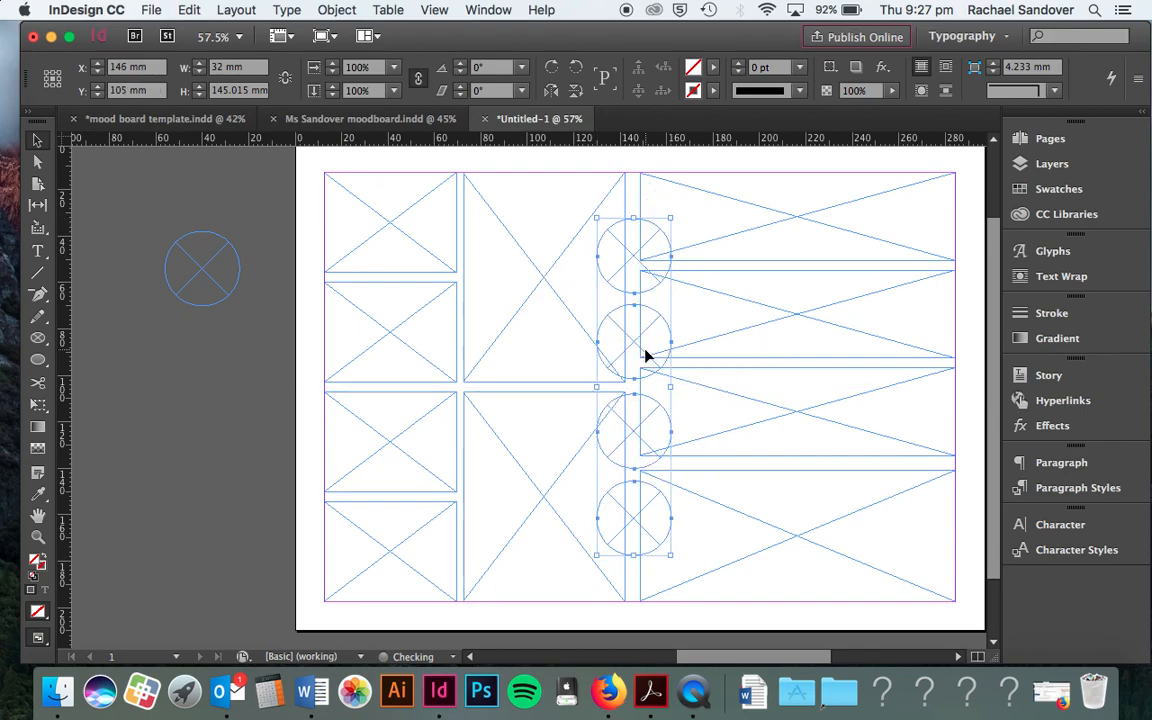
{"action": "left_click", "coordinate": [145, 376]}
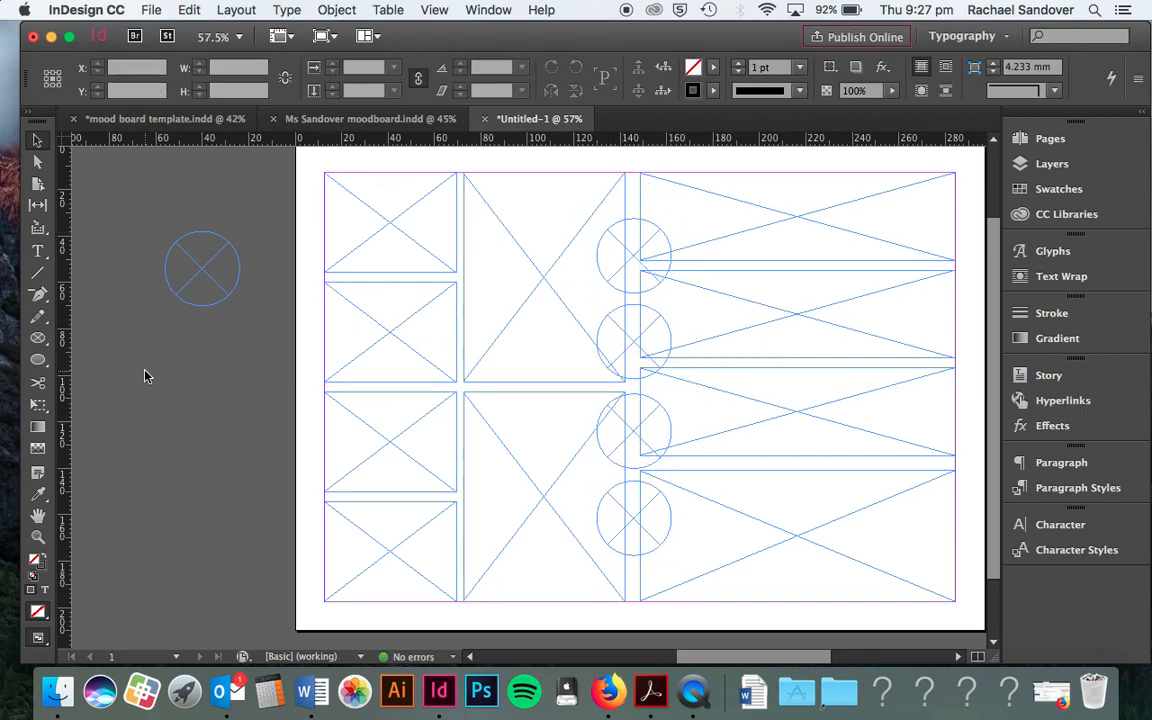
{"action": "scroll", "coordinate": [145, 376], "scroll_direction": "right", "scroll_amount": 5}
{"action": "scroll", "coordinate": [145, 376], "scroll_direction": "up", "scroll_amount": 2}
{"action": "scroll", "coordinate": [145, 376], "scroll_direction": "down", "scroll_amount": 3}
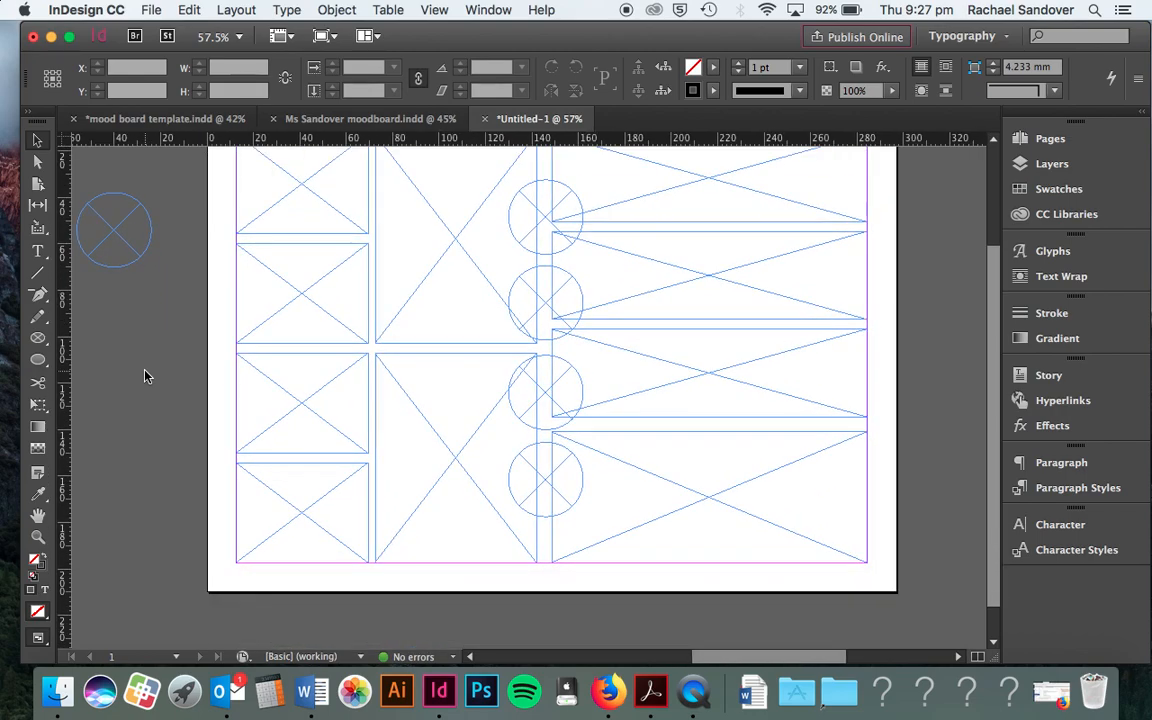
{"action": "scroll", "coordinate": [449, 411], "scroll_direction": "up", "scroll_amount": 3}
{"action": "scroll", "coordinate": [449, 411], "scroll_direction": "down", "scroll_amount": 1}
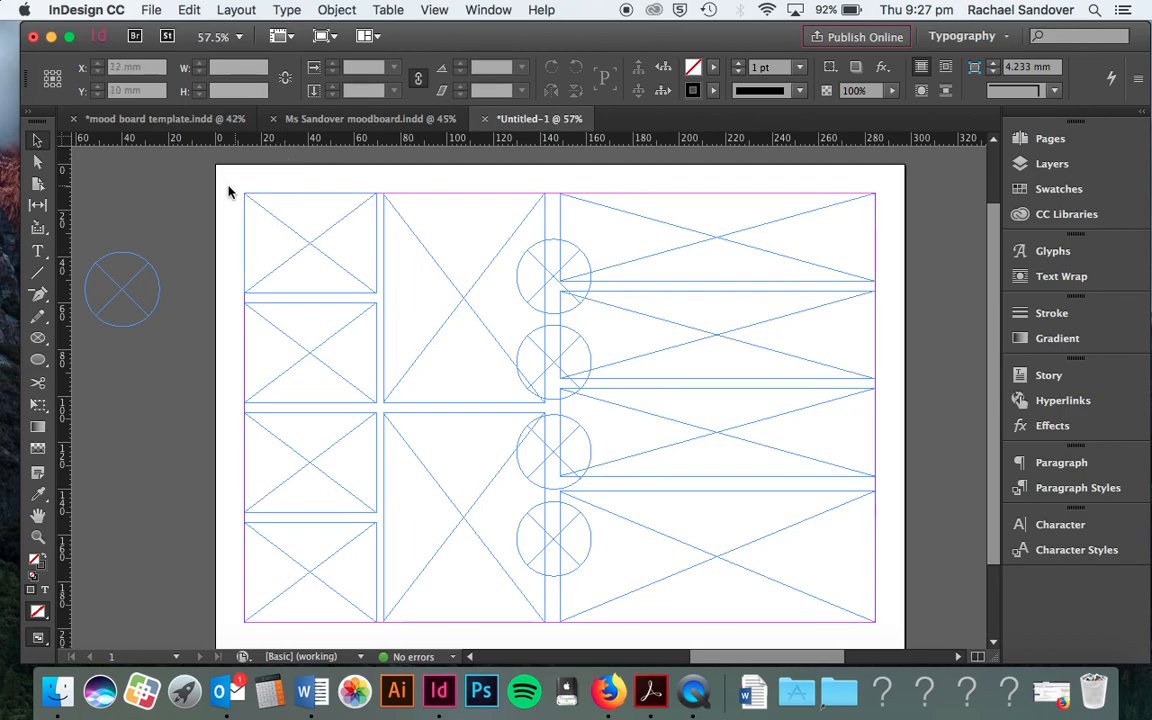
Select all the frames on the page and load every image from the Moodboard images folder for placing
{"action": "scroll", "coordinate": [231, 190], "scroll_direction": "down", "scroll_amount": 3}
{"action": "scroll", "coordinate": [237, 258], "scroll_direction": "down", "scroll_amount": 4}
{"action": "left_click_drag", "start_coordinate": [248, 231], "coordinate": [716, 570]}
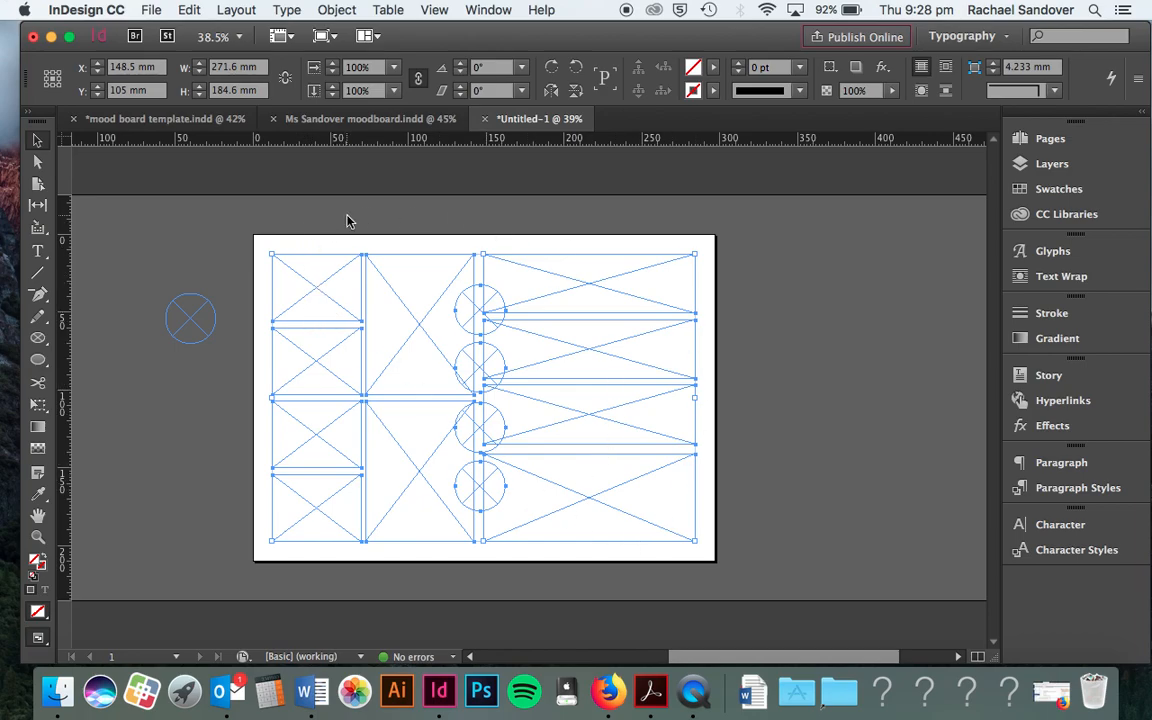
{"action": "left_click", "coordinate": [150, 10]}
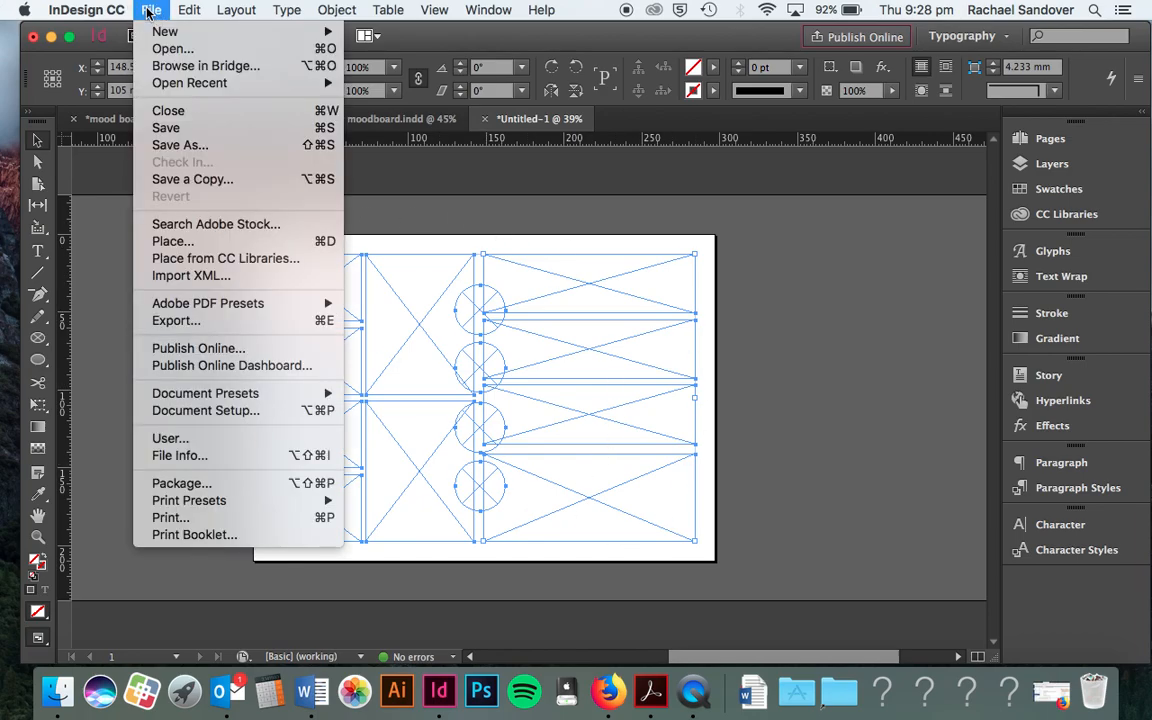
{"action": "left_click", "coordinate": [173, 241]}
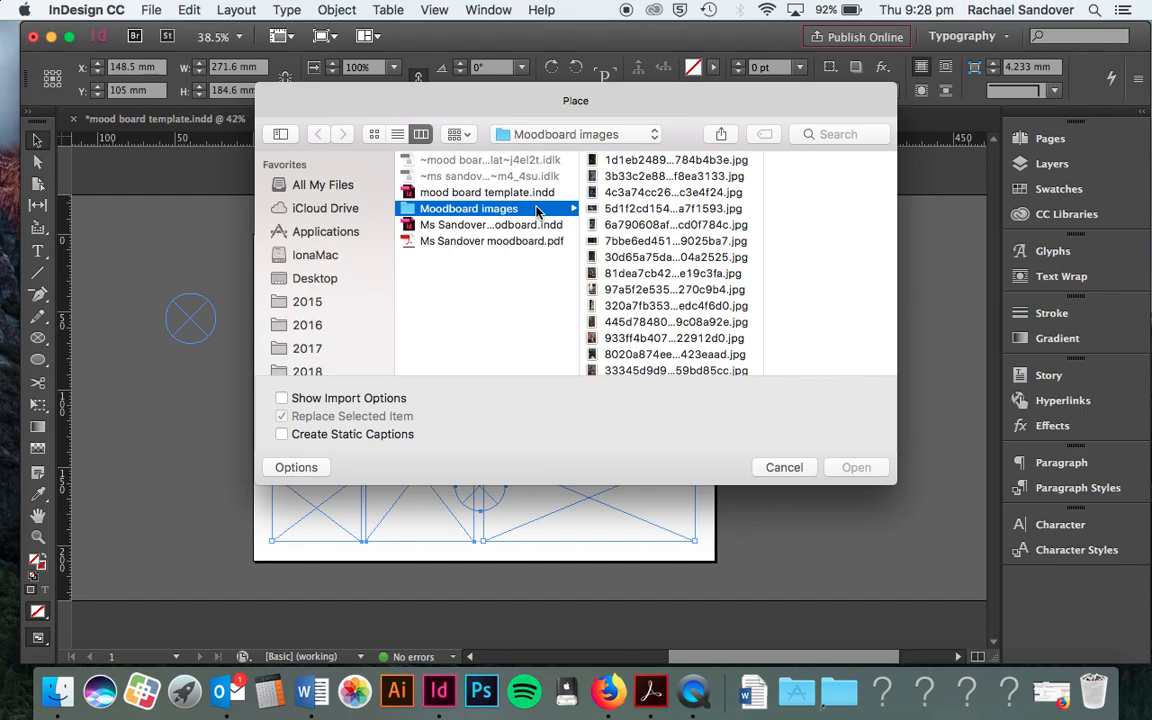
{"action": "scroll", "coordinate": [652, 267], "scroll_direction": "down", "scroll_amount": 5}
{"action": "scroll", "coordinate": [652, 267], "scroll_direction": "up", "scroll_amount": 5}
{"action": "left_click_drag", "start_coordinate": [679, 485], "coordinate": [679, 541]}
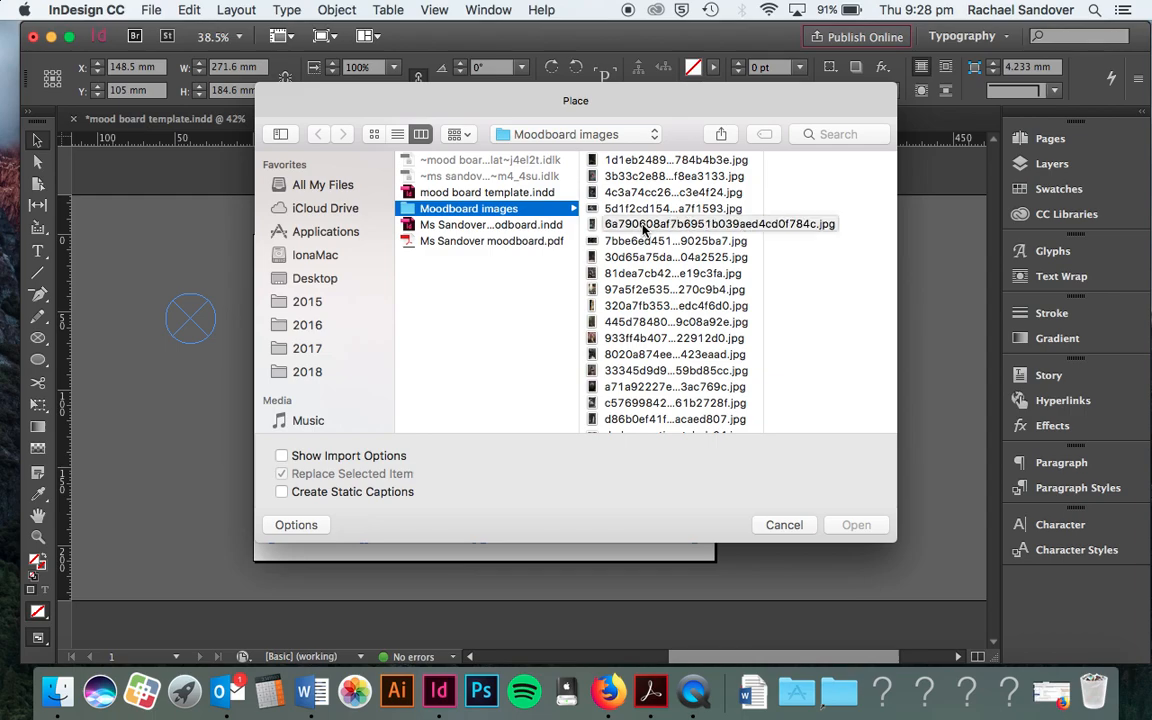
{"action": "key", "text": "super+a"}
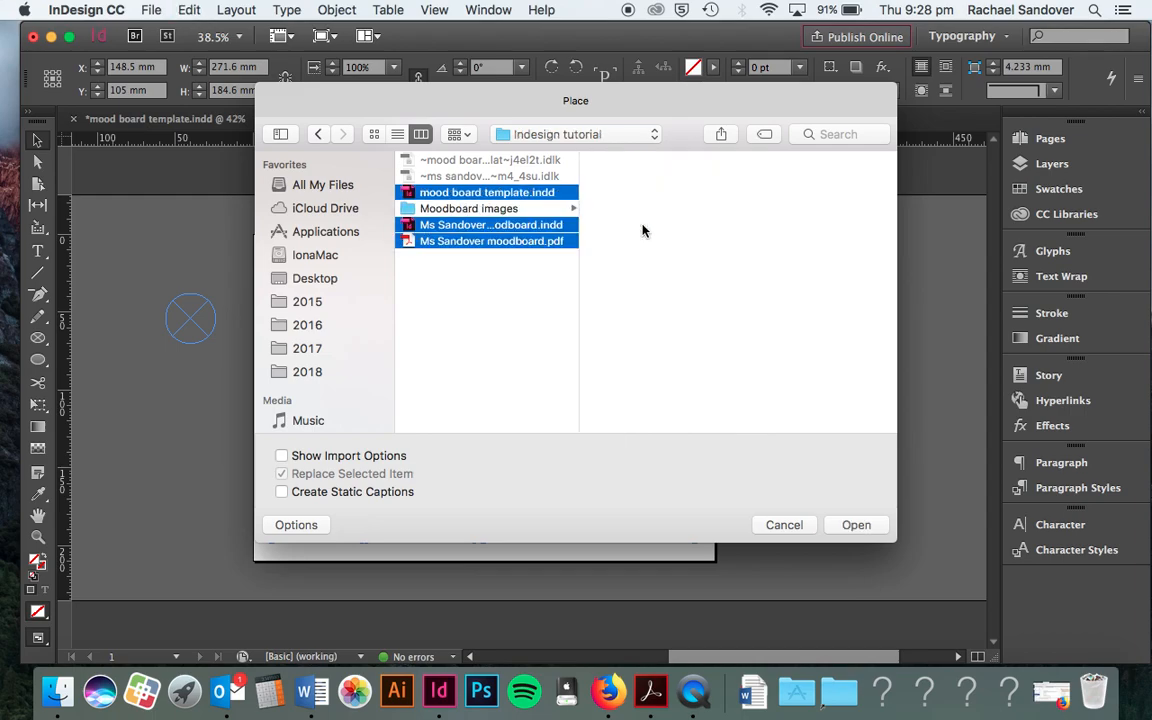
{"action": "left_click", "coordinate": [502, 210]}
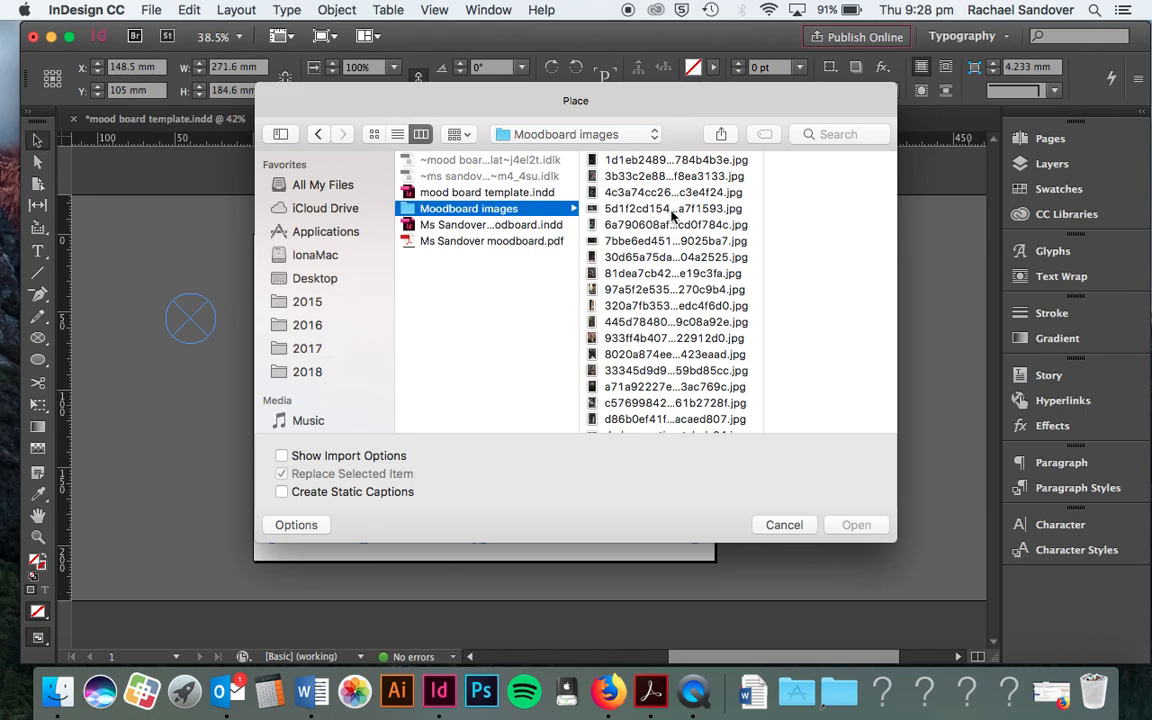
{"action": "key", "text": "super+a"}
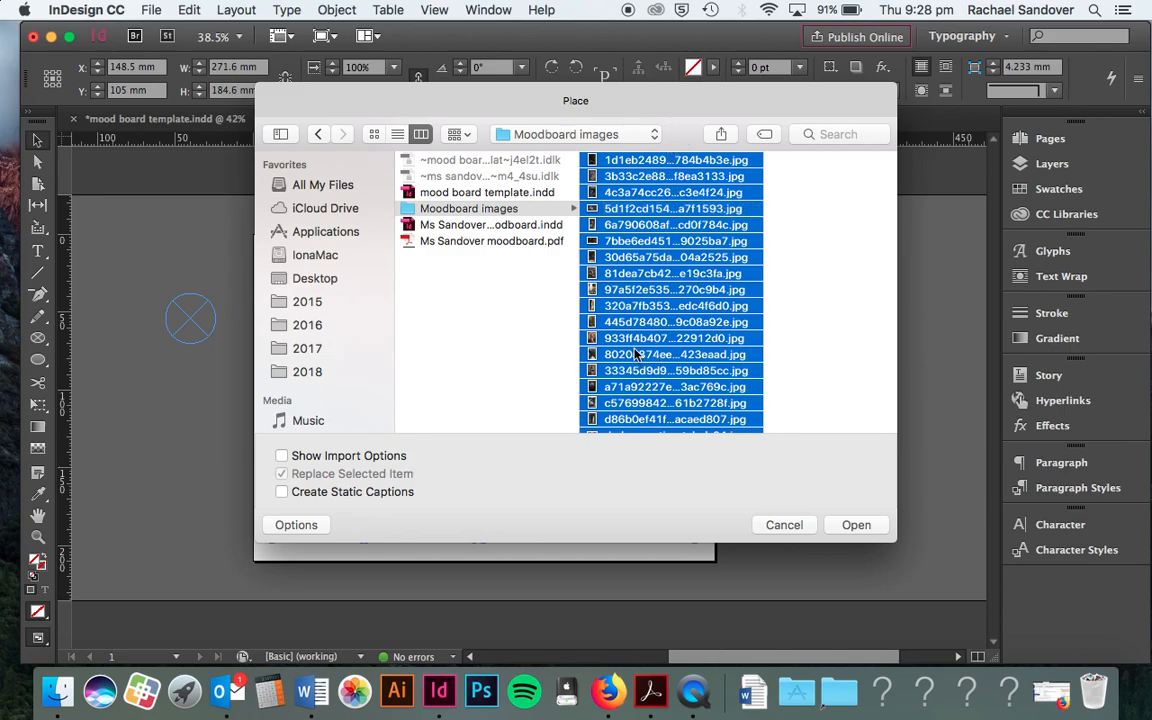
{"action": "scroll", "coordinate": [620, 280], "scroll_direction": "down", "scroll_amount": 2}
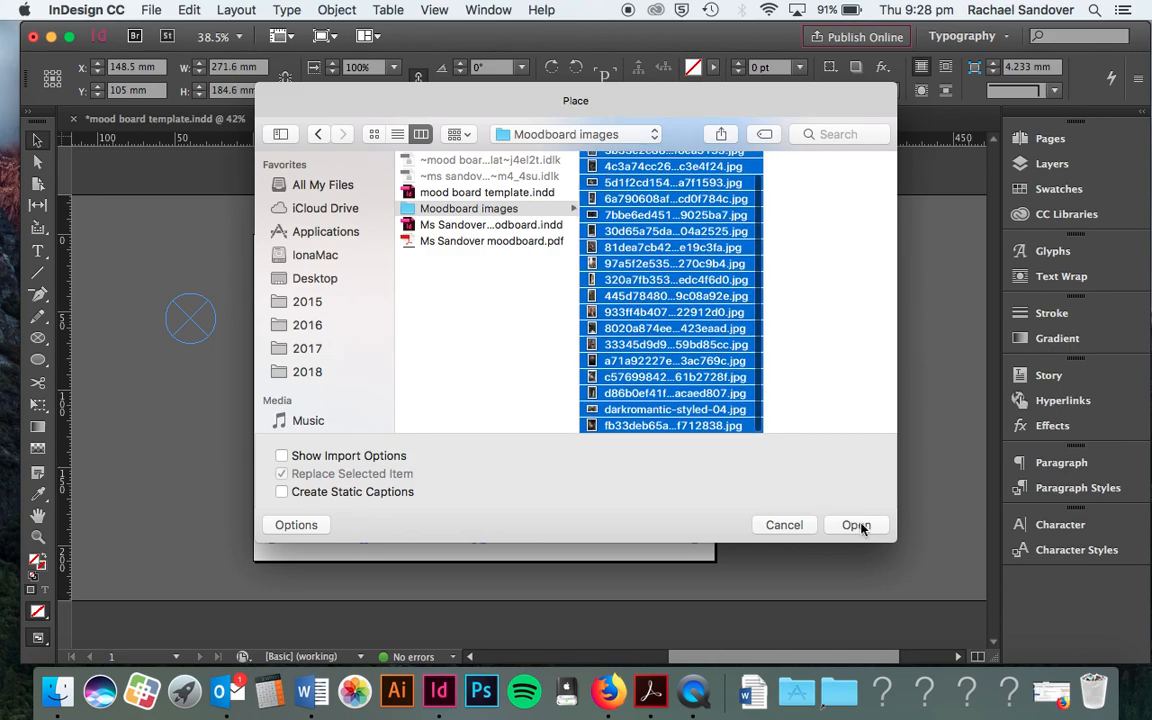
{"action": "key", "text": "Return"}
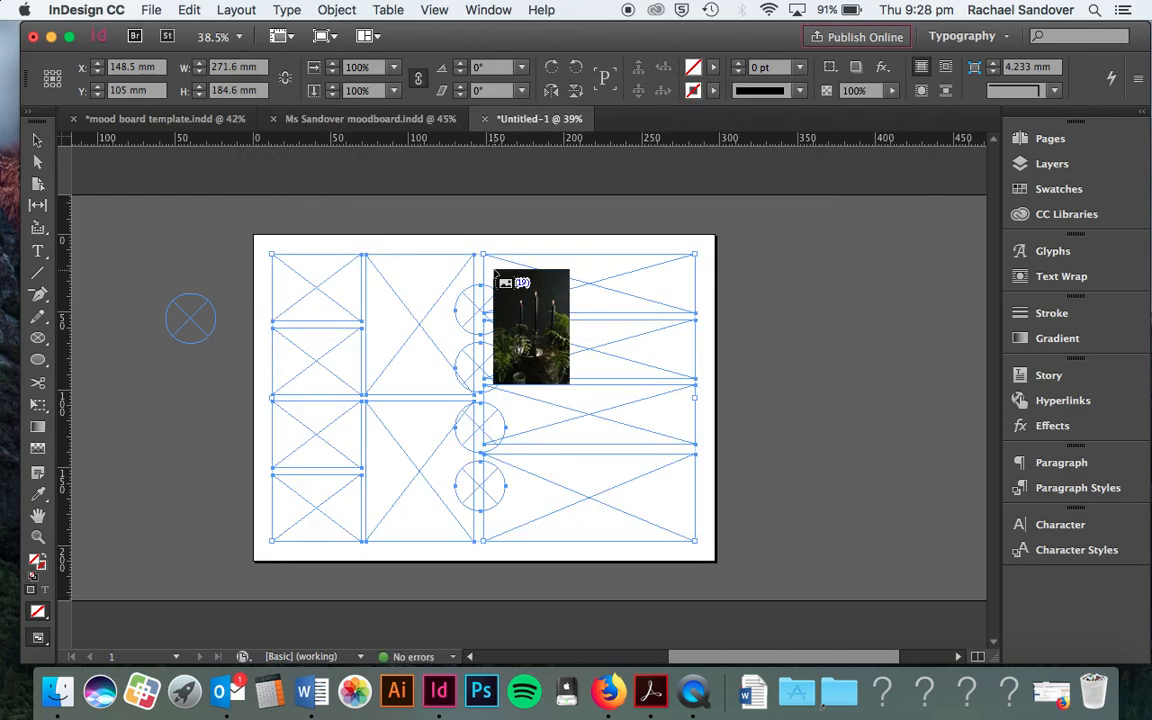
Place the first four loaded images into the four stacked frames of the first column, working downward
{"action": "scroll", "coordinate": [495, 272], "scroll_direction": "up", "scroll_amount": 3}
{"action": "scroll", "coordinate": [495, 272], "scroll_direction": "down", "scroll_amount": 3}
{"action": "scroll", "coordinate": [495, 272], "scroll_direction": "left", "scroll_amount": 2}
{"action": "scroll", "coordinate": [495, 272], "scroll_direction": "up", "scroll_amount": 1}
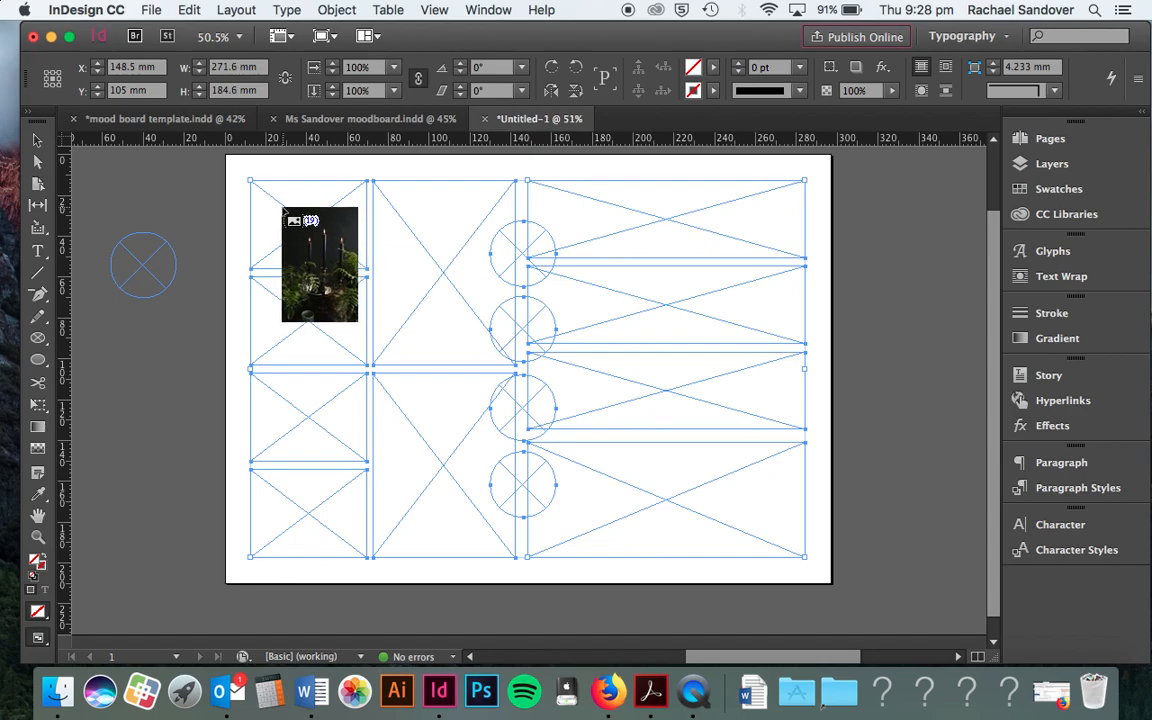
{"action": "left_click", "coordinate": [285, 225]}
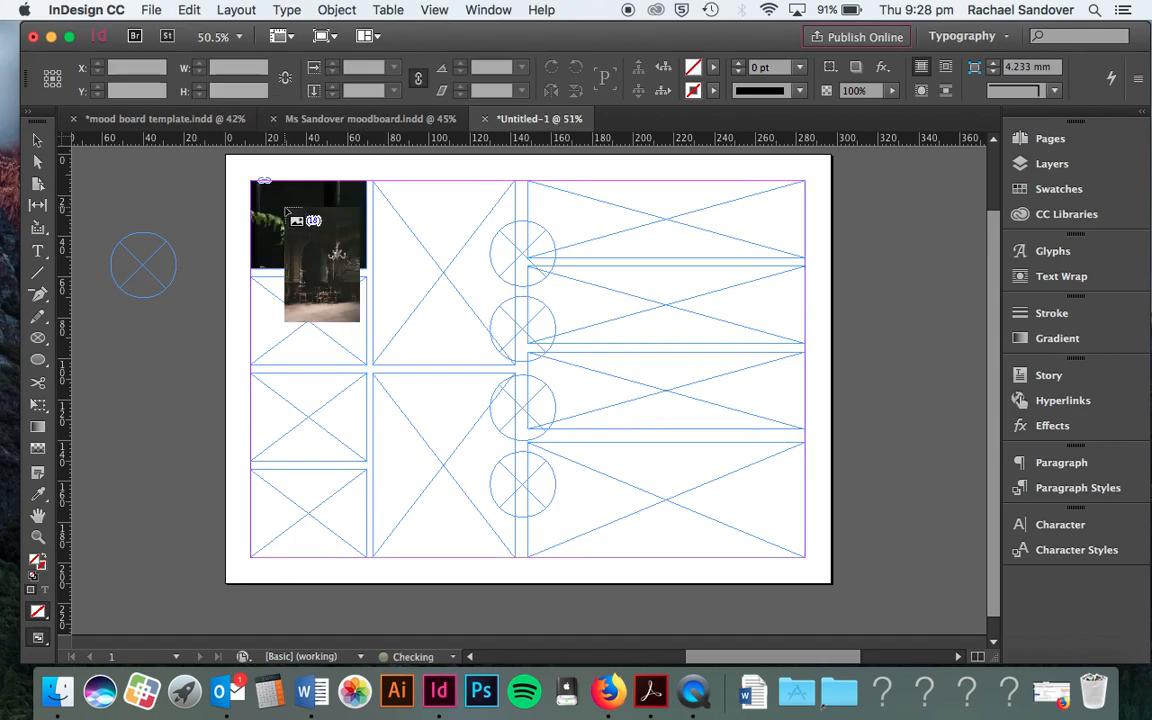
{"action": "left_click", "coordinate": [296, 300]}
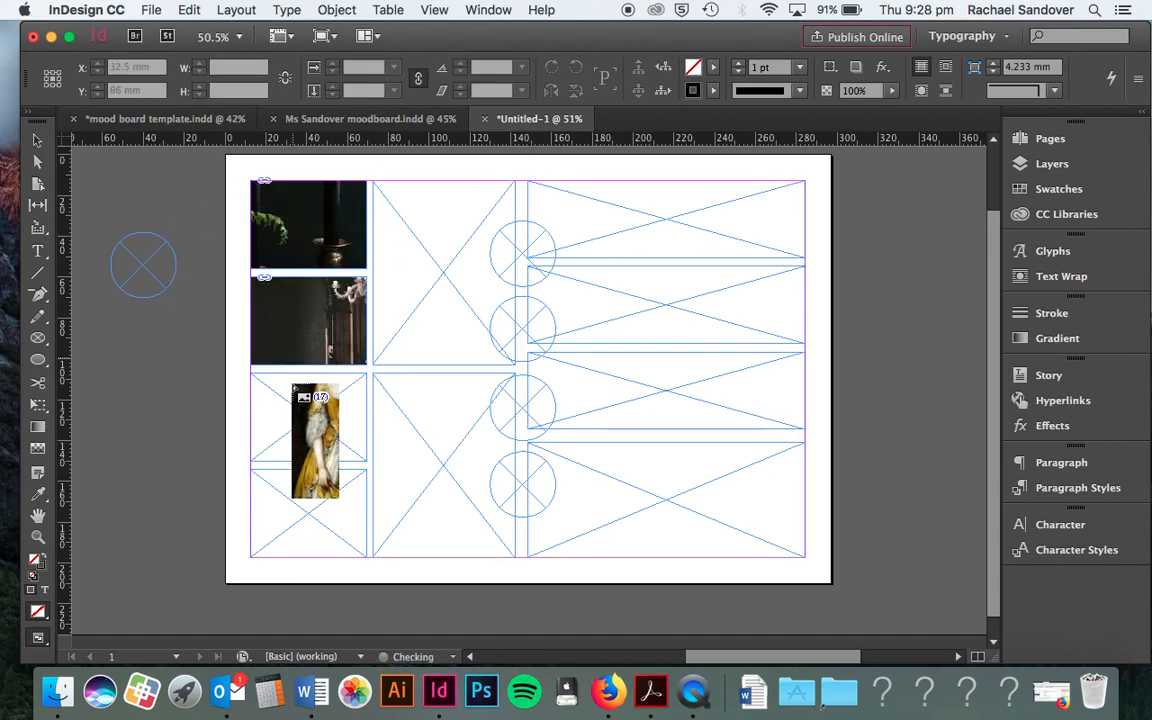
{"action": "left_click", "coordinate": [291, 402]}
{"action": "left_click", "coordinate": [297, 508]}
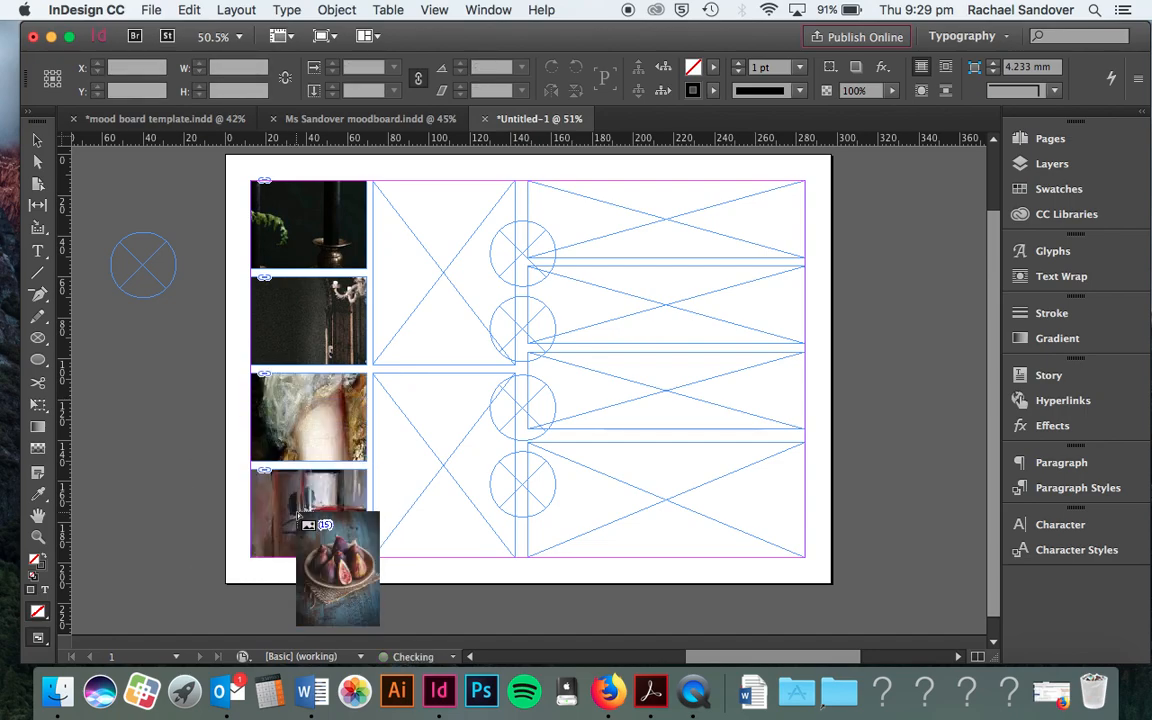
Place the next five loaded images into both second-column frames and the first, third and bottom frames of the third column
{"action": "left_click", "coordinate": [425, 327]}
{"action": "left_click", "coordinate": [436, 418]}
{"action": "left_click", "coordinate": [581, 244]}
{"action": "left_click", "coordinate": [612, 388]}
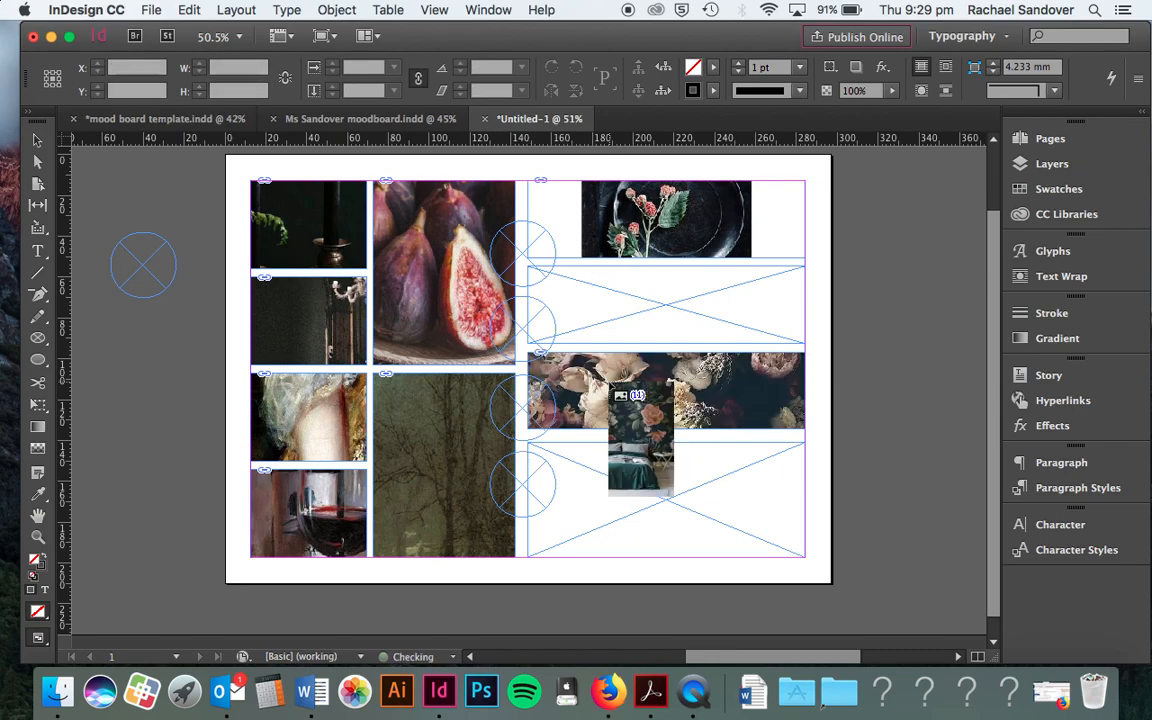
{"action": "left_click", "coordinate": [635, 481]}
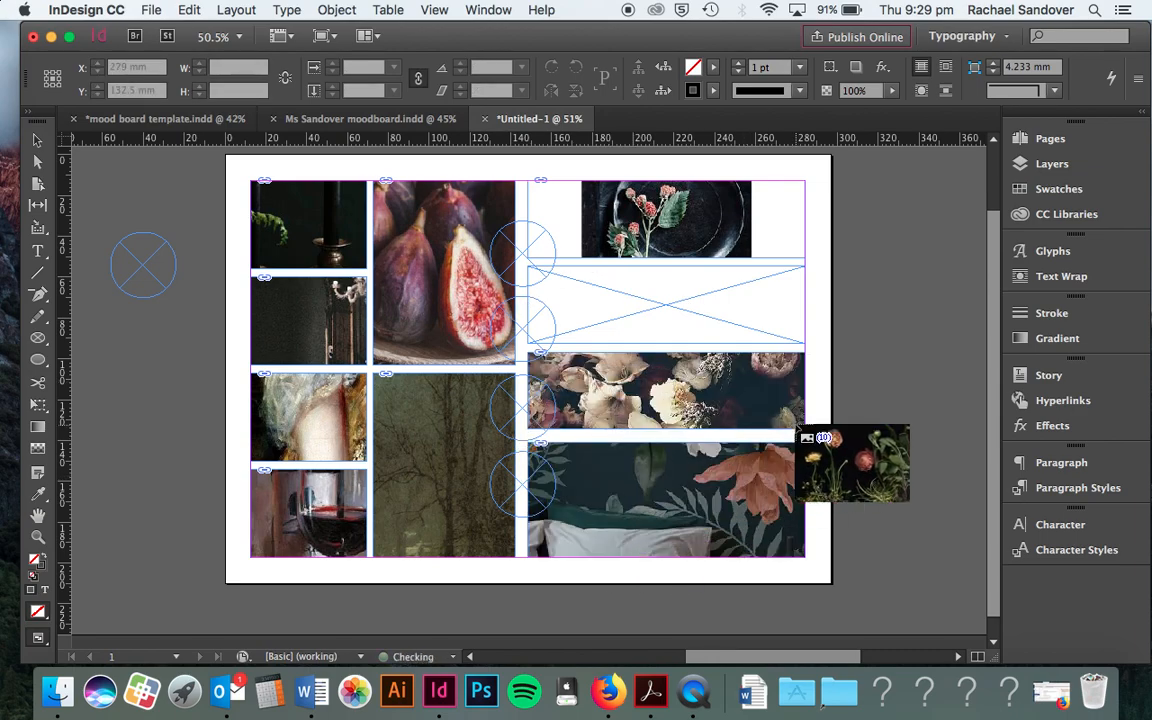
Place four of the spare loaded images on the pasteboard, one right of the page and three left of it
{"action": "scroll", "coordinate": [797, 437], "scroll_direction": "right", "scroll_amount": 5}
{"action": "left_click", "coordinate": [703, 260]}
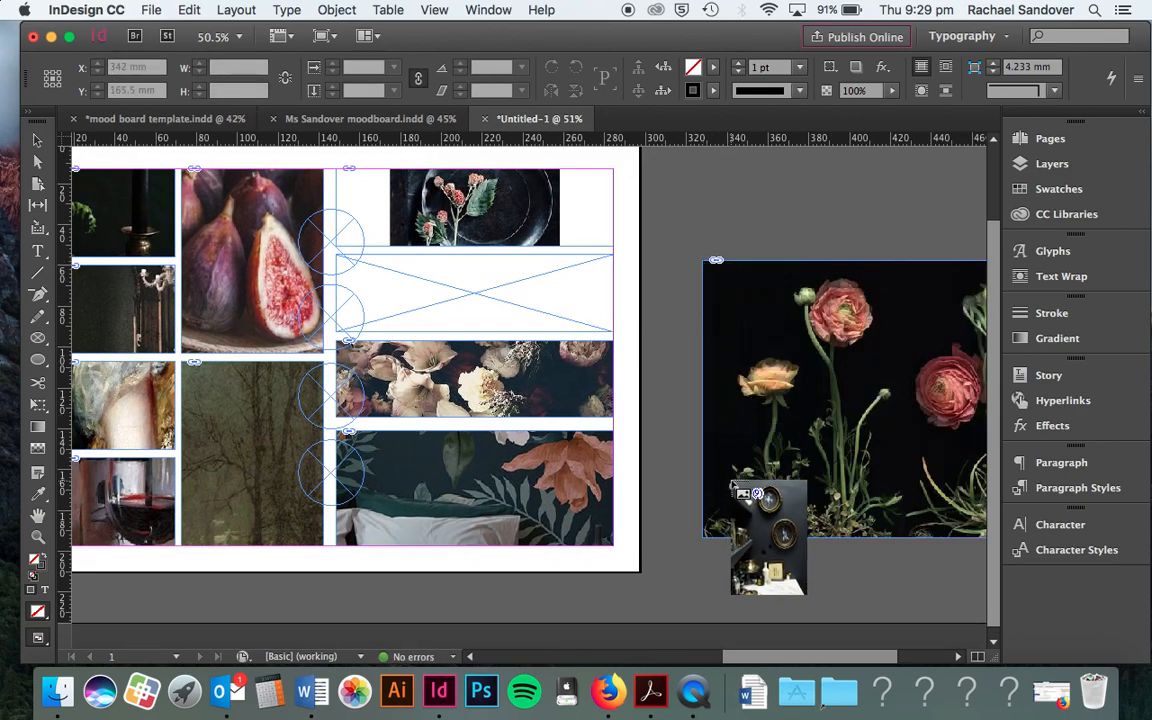
{"action": "scroll", "coordinate": [728, 481], "scroll_direction": "down", "scroll_amount": 5}
{"action": "left_click", "coordinate": [323, 341]}
{"action": "left_click", "coordinate": [229, 354]}
{"action": "left_click", "coordinate": [163, 331]}
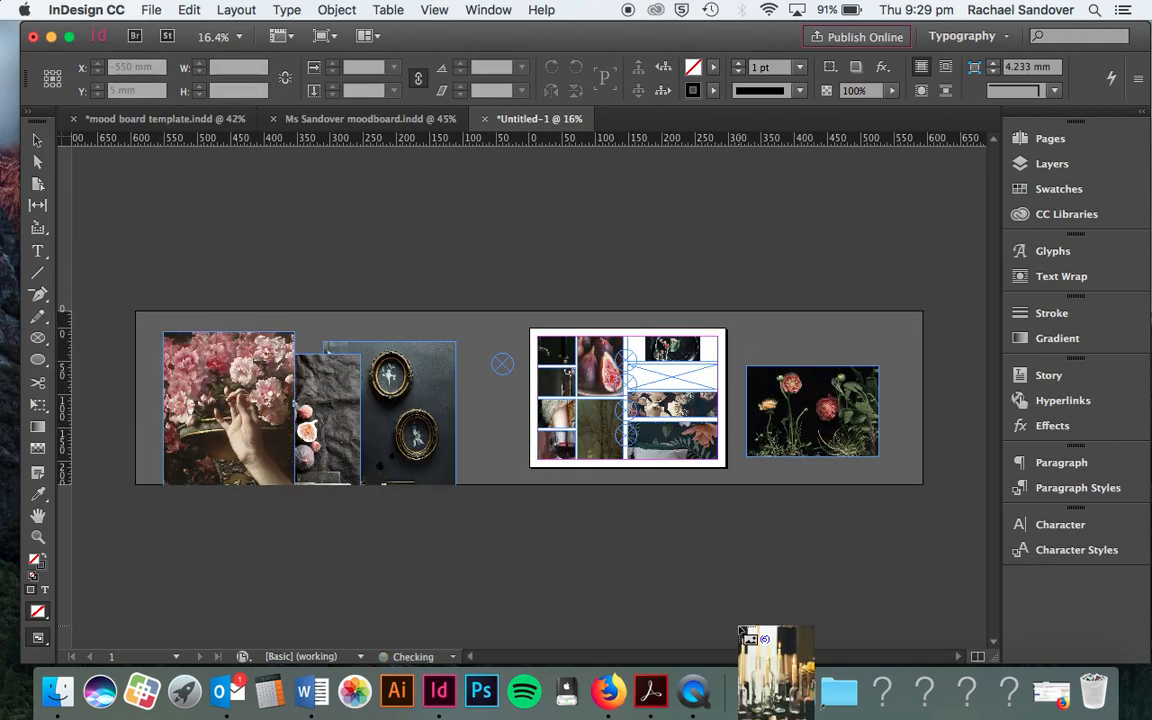
Place the remaining six loaded images around the pasteboard and move the candles-in-bottles image left, clear of the page
{"action": "left_click", "coordinate": [416, 366]}
{"action": "left_click", "coordinate": [235, 339]}
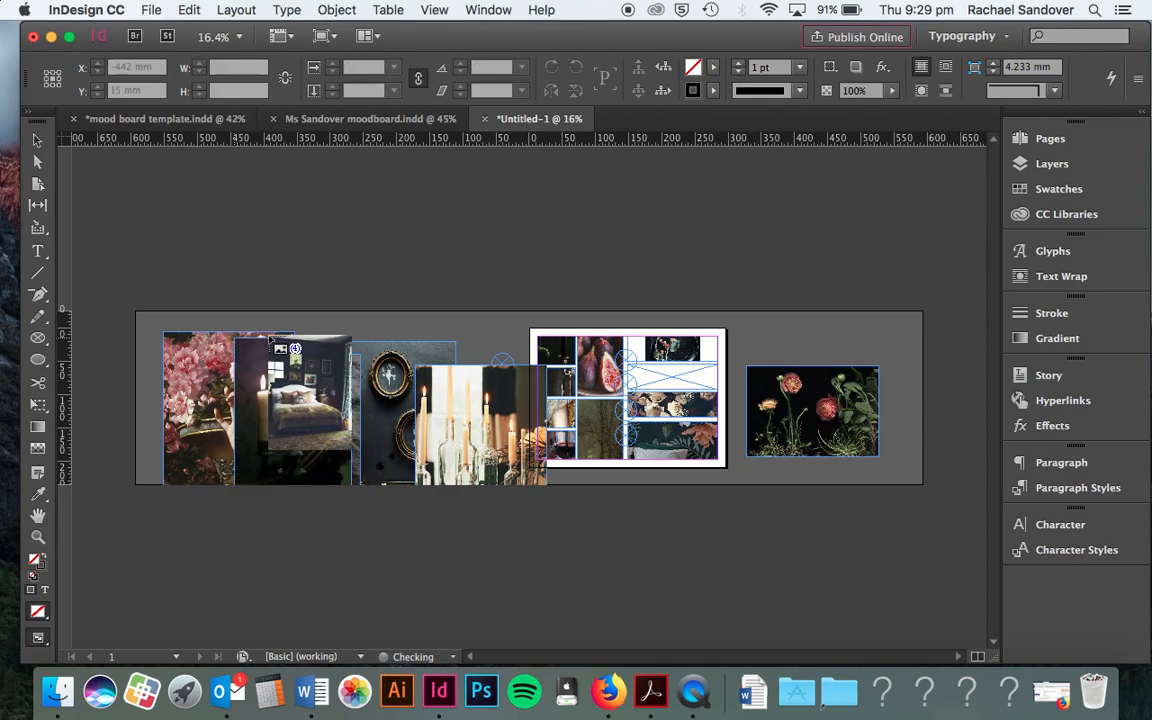
{"action": "left_click", "coordinate": [341, 331]}
{"action": "left_click", "coordinate": [775, 331]}
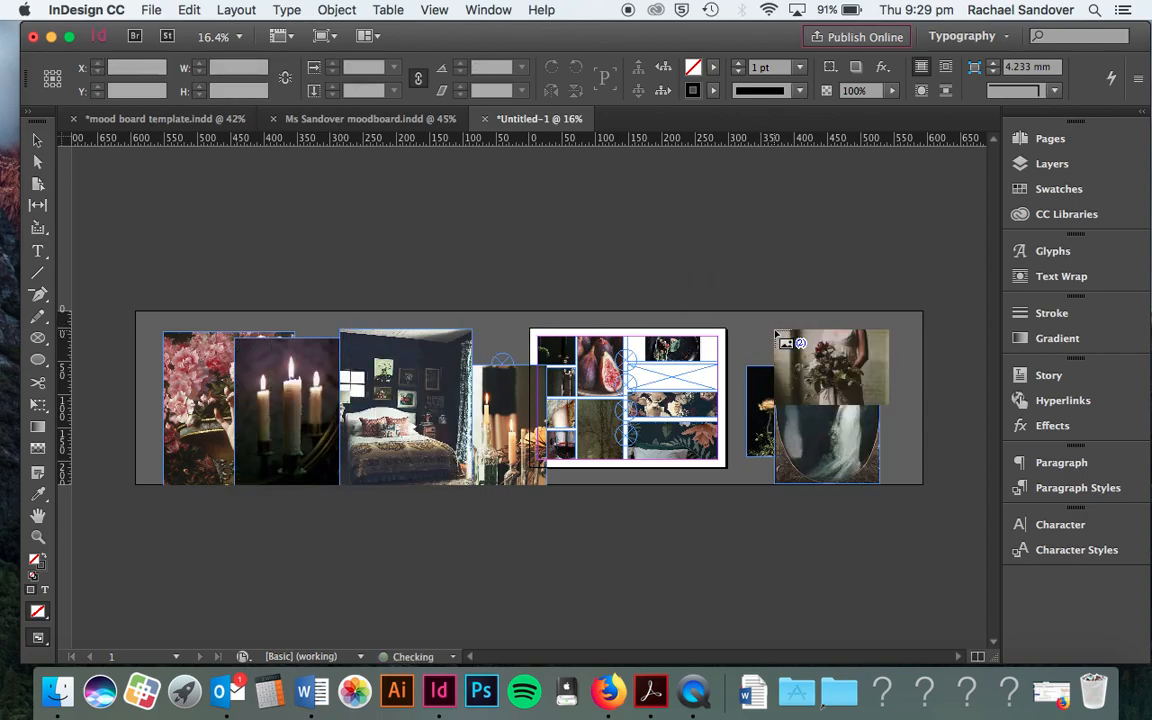
{"action": "left_click", "coordinate": [260, 378]}
{"action": "scroll", "coordinate": [530, 397], "scroll_direction": "up", "scroll_amount": 5}
{"action": "left_click", "coordinate": [180, 293]}
{"action": "scroll", "coordinate": [282, 376], "scroll_direction": "right", "scroll_amount": 3}
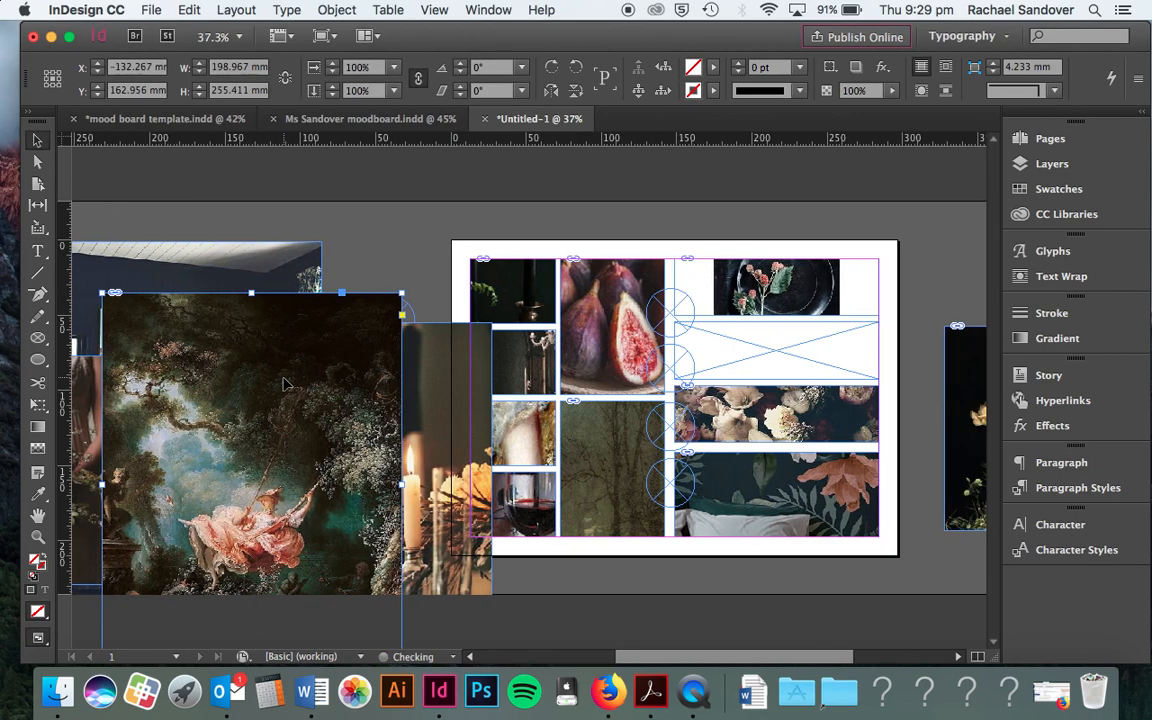
{"action": "mouse_move", "coordinate": [410, 360]}
{"action": "left_mouse_down"}
{"action": "mouse_move", "coordinate": [252, 369]}
{"action": "mouse_move", "coordinate": [255, 285]}
{"action": "left_mouse_up"}
Delete the berry-and-plate image from the top frame of the third column while keeping the frame
{"action": "scroll", "coordinate": [742, 403], "scroll_direction": "up", "scroll_amount": 1}
{"action": "scroll", "coordinate": [745, 409], "scroll_direction": "up", "scroll_amount": 6}
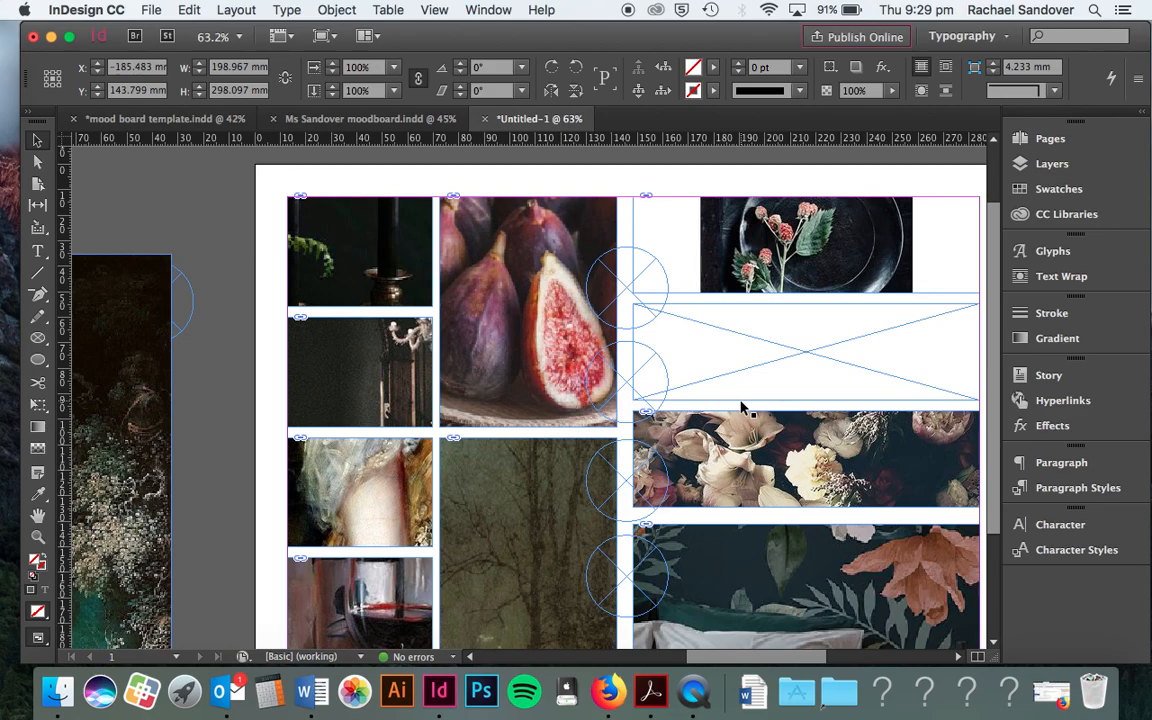
{"action": "scroll", "coordinate": [745, 409], "scroll_direction": "down", "scroll_amount": 5}
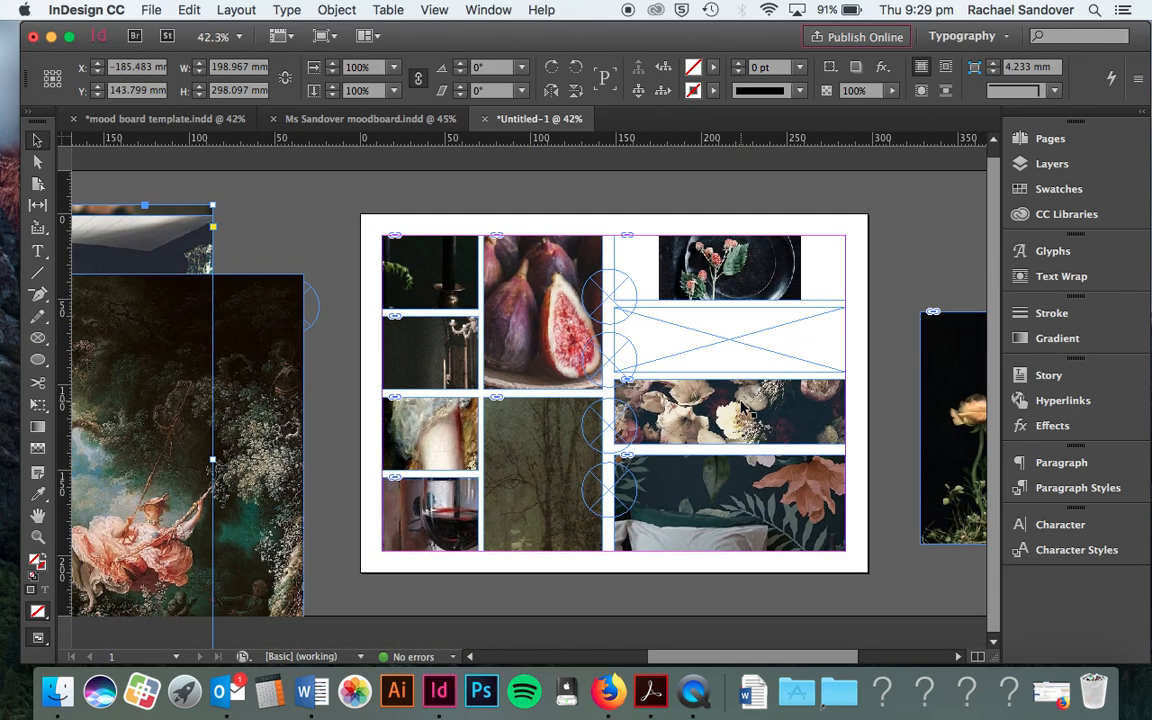
{"action": "scroll", "coordinate": [710, 365], "scroll_direction": "up", "scroll_amount": 3}
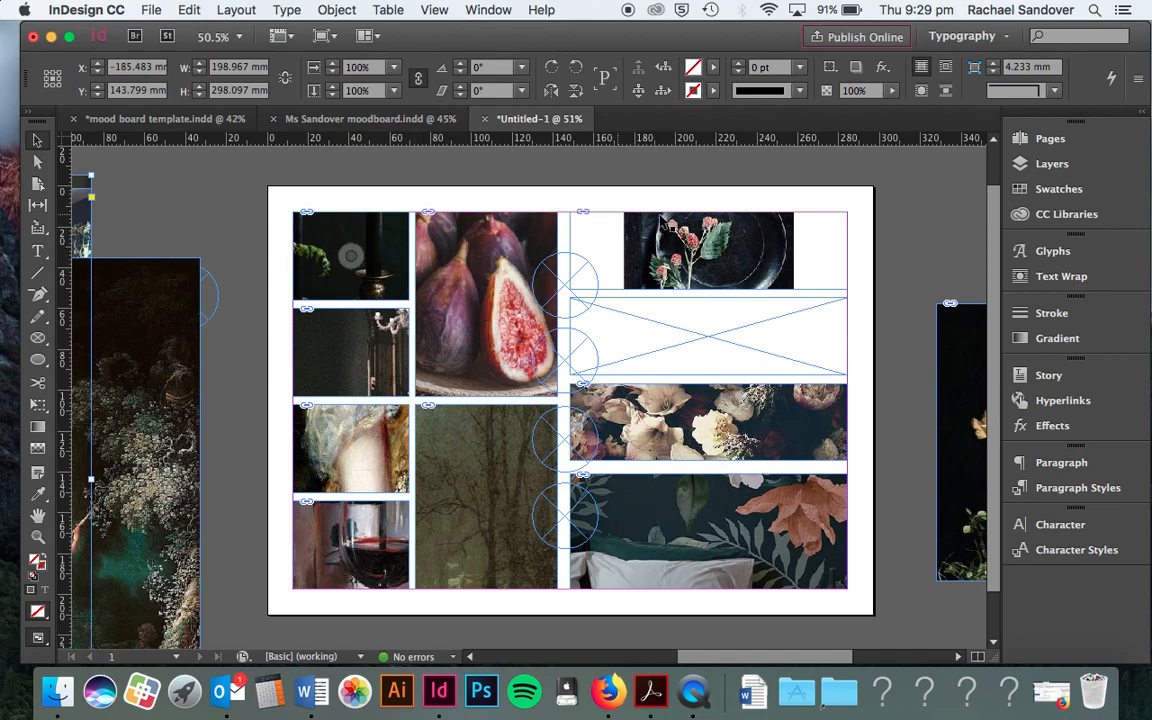
{"action": "left_click", "coordinate": [630, 221]}
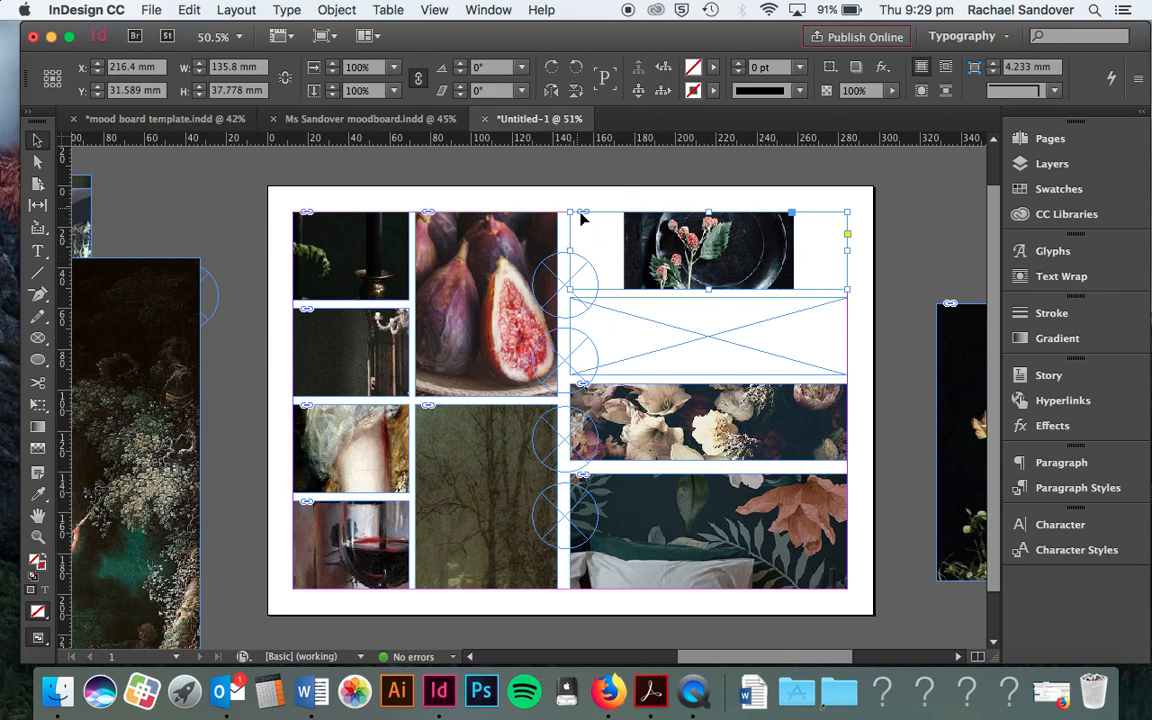
{"action": "left_click", "coordinate": [709, 254]}
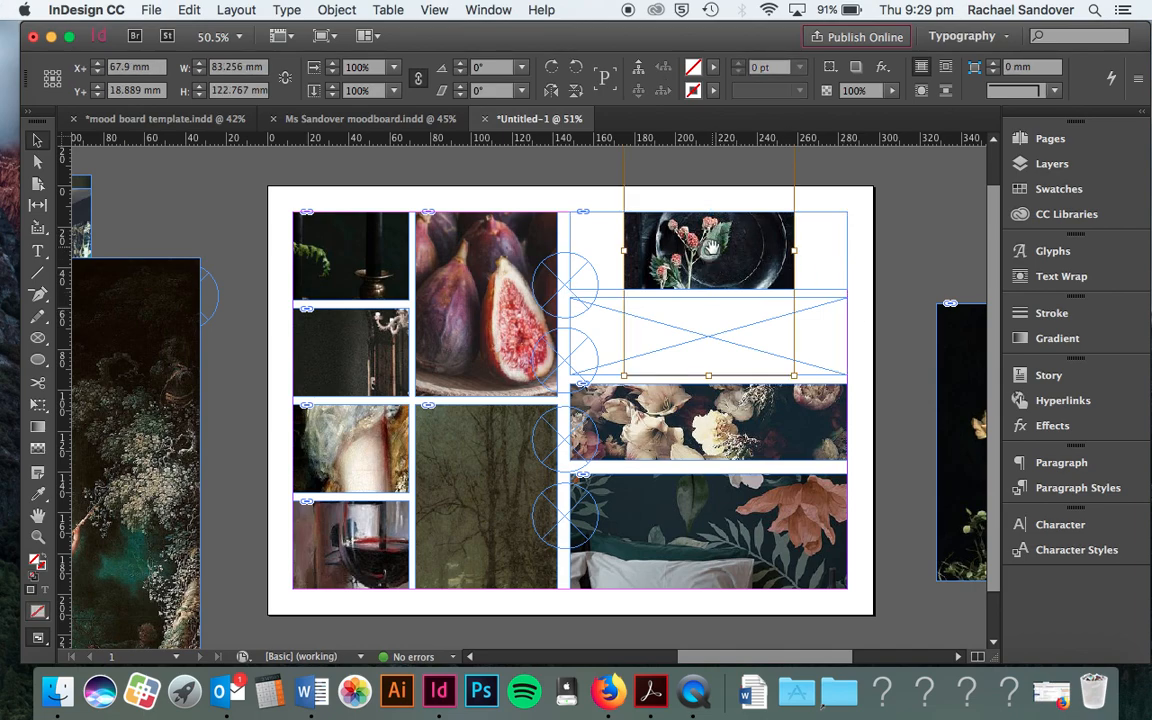
{"action": "scroll", "coordinate": [711, 247], "scroll_direction": "up", "scroll_amount": 2}
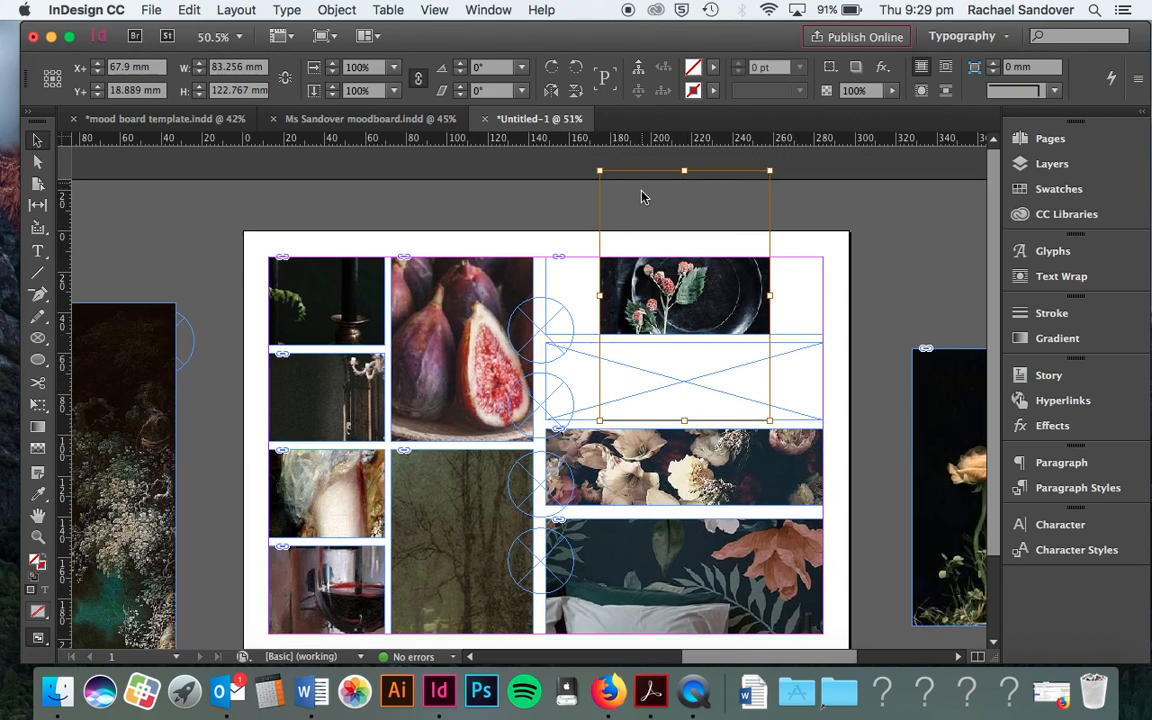
{"action": "key", "text": "Delete"}
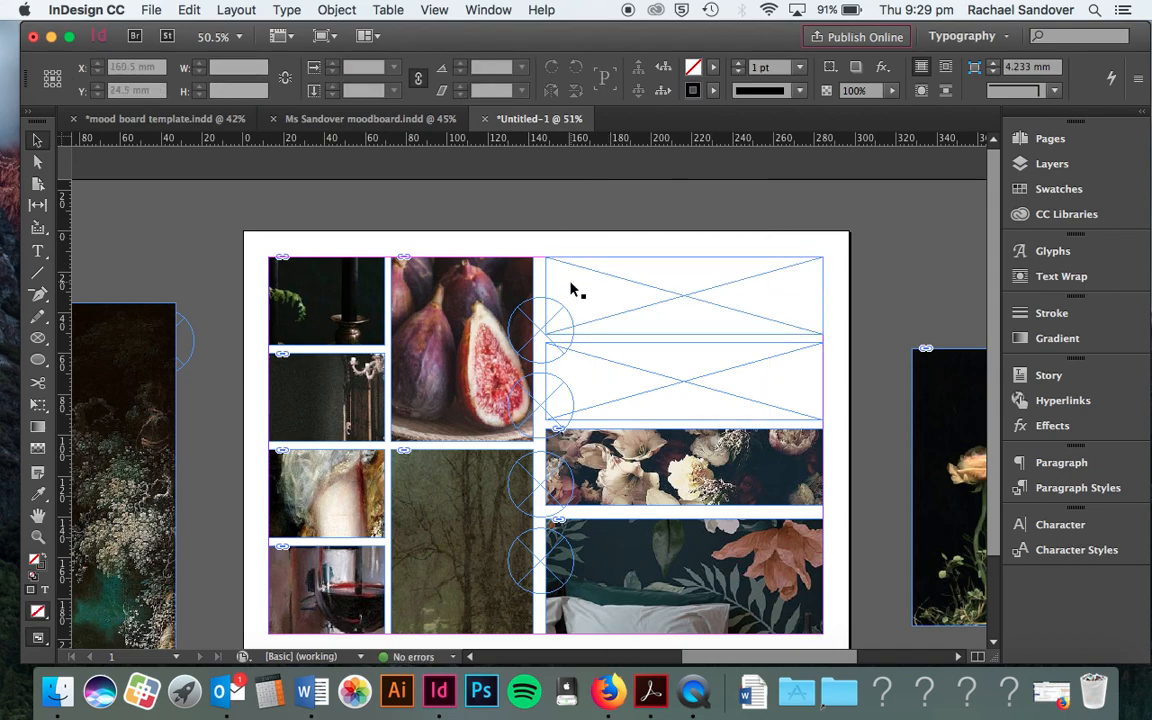
Place the flower-bouquet image from the Moodboard images folder into the empty top frame of the third column
{"action": "scroll", "coordinate": [640, 310], "scroll_direction": "down", "scroll_amount": 1}
{"action": "left_click", "coordinate": [656, 282]}
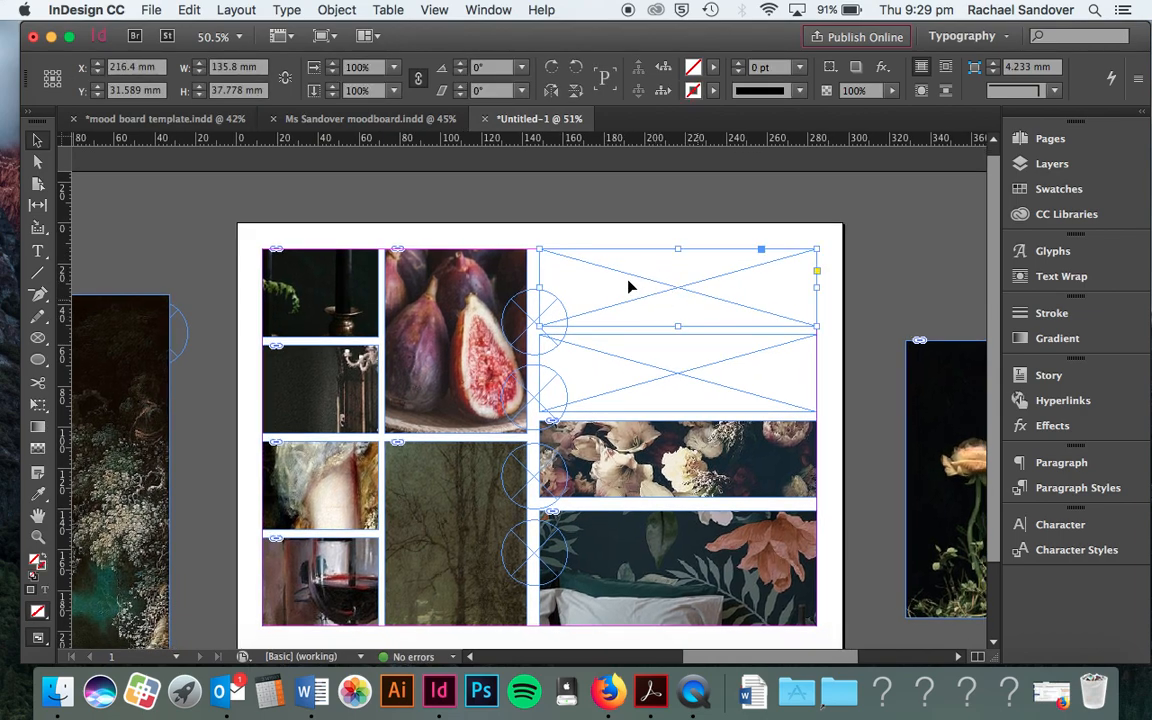
{"action": "left_click", "coordinate": [151, 10]}
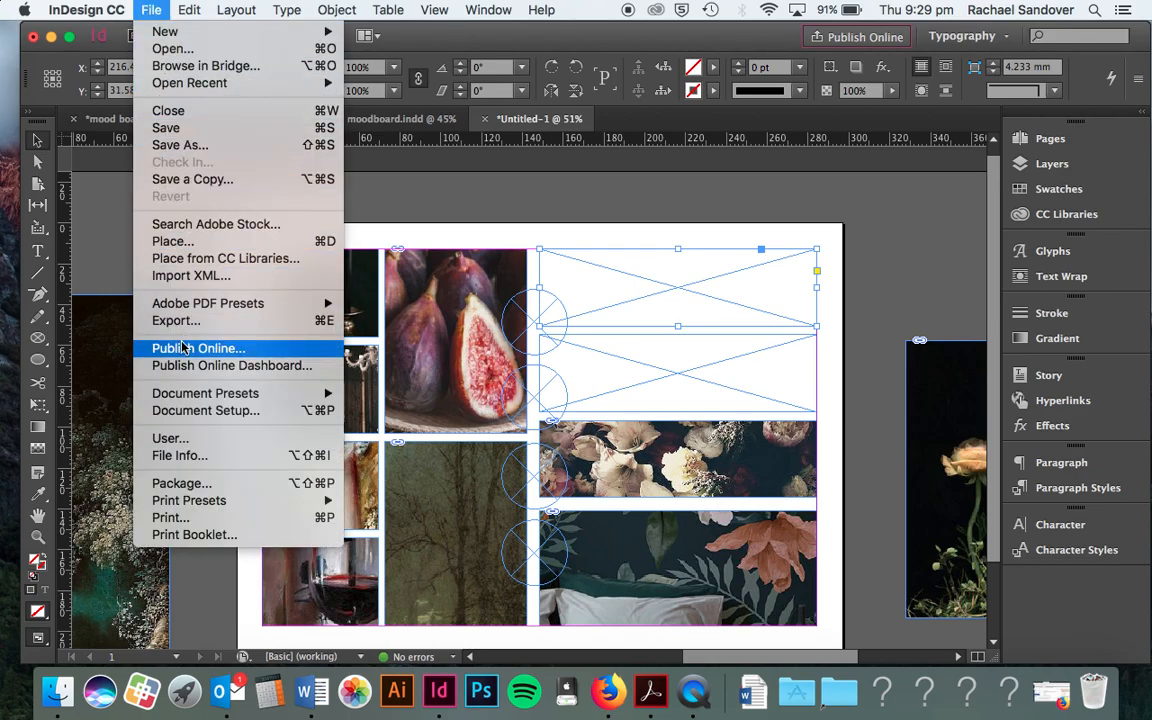
{"action": "left_click", "coordinate": [173, 241]}
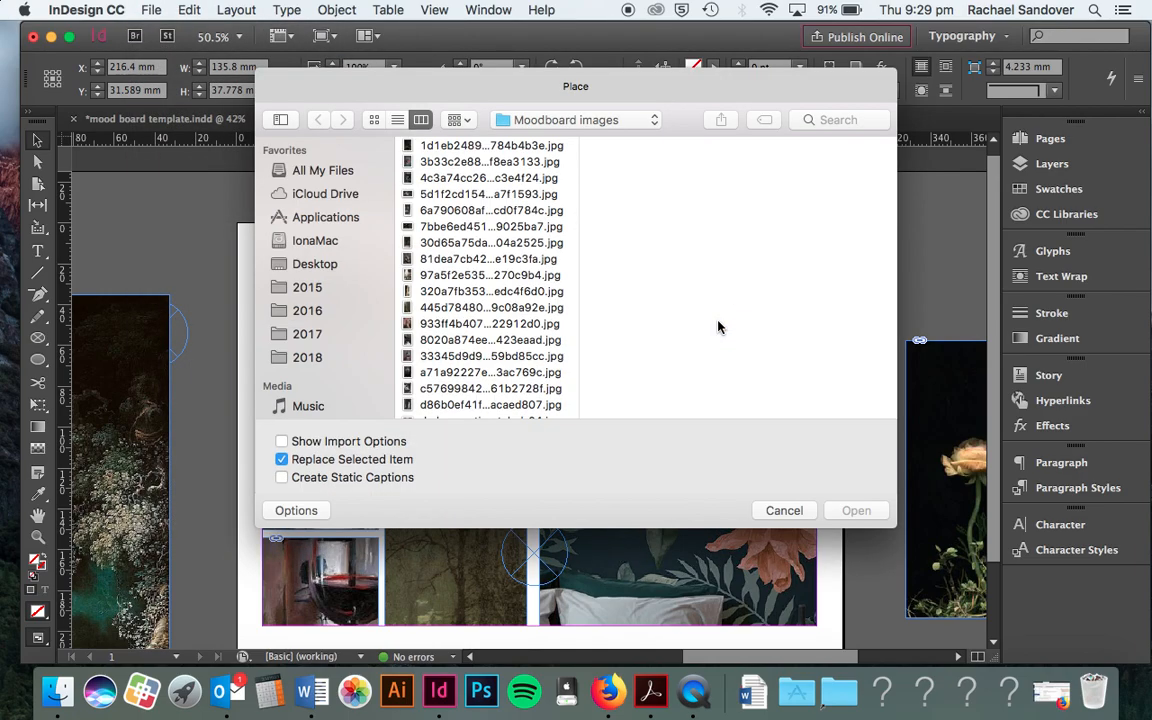
{"action": "left_click", "coordinate": [514, 259]}
{"action": "key", "text": "Down"}
{"action": "key", "text": "Down"}
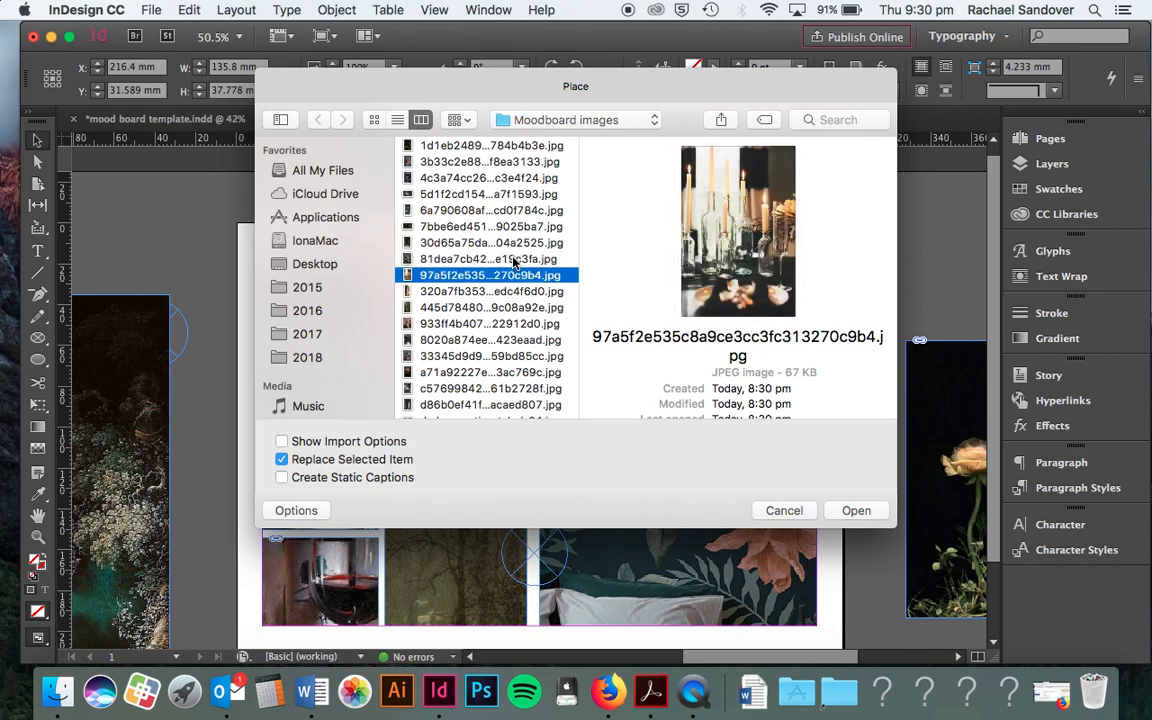
{"action": "key", "text": "Down"}
{"action": "key", "text": "Down"}
{"action": "key", "text": "Down"}
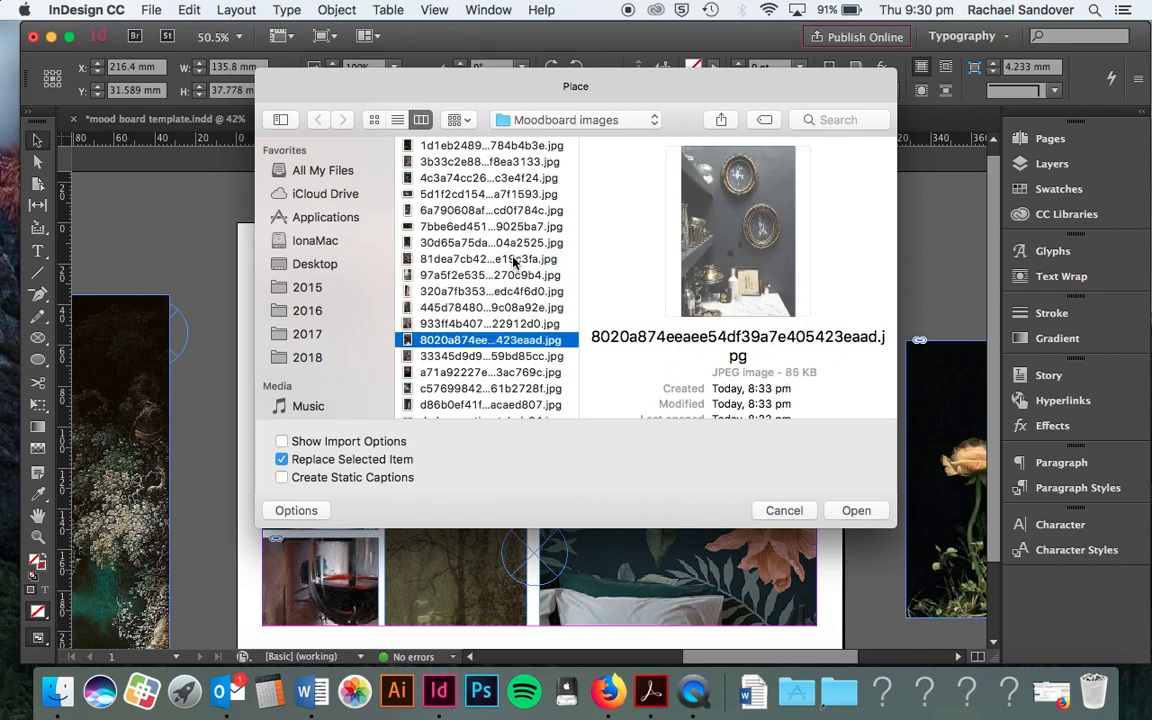
{"action": "key", "text": "Down"}
{"action": "key", "text": "Down"}
{"action": "key", "text": "Down"}
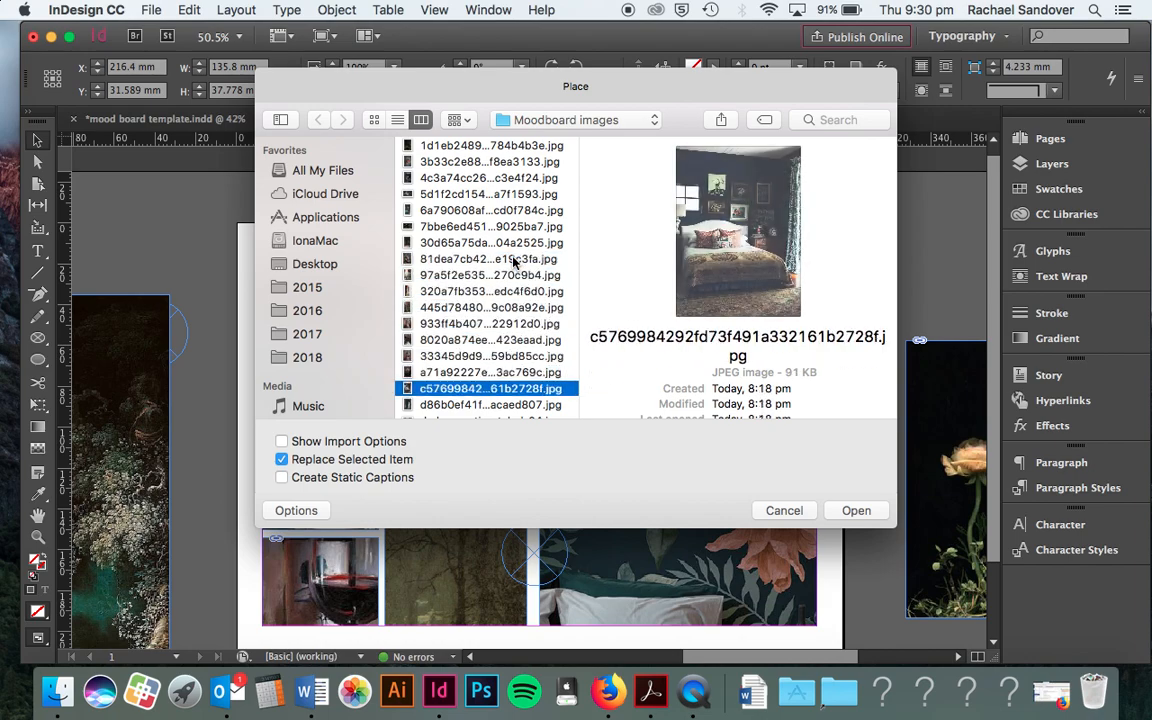
{"action": "key", "text": "Down"}
{"action": "key", "text": "Down"}
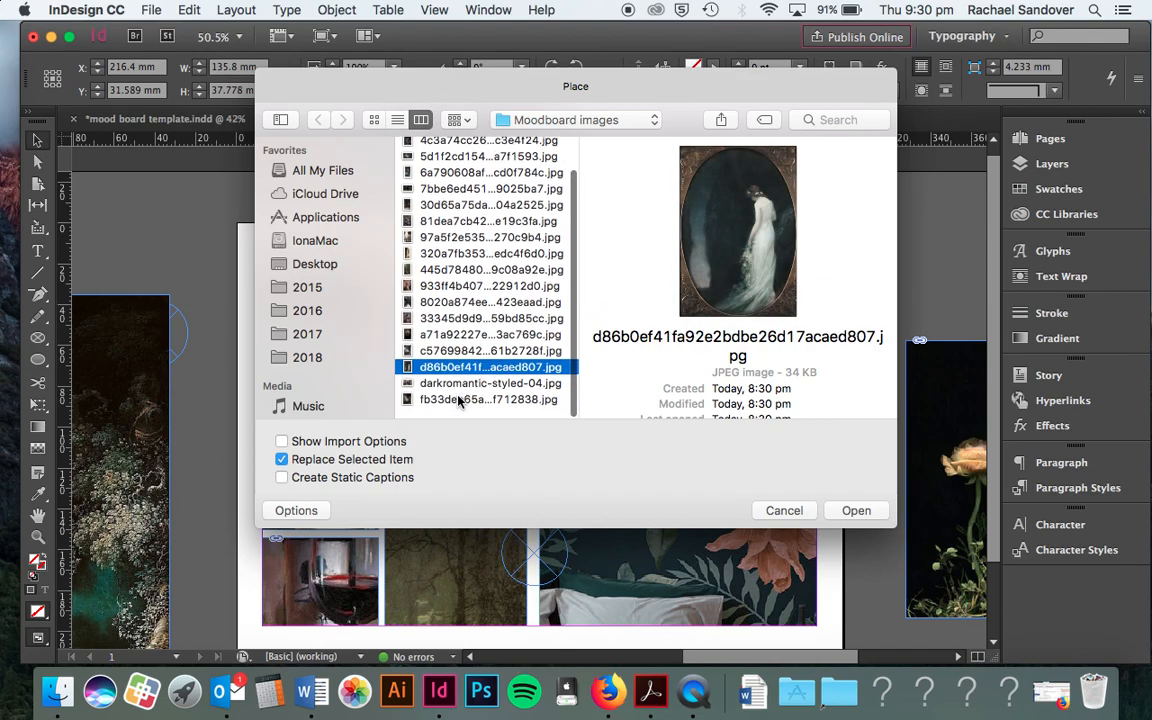
{"action": "left_click", "coordinate": [856, 511]}
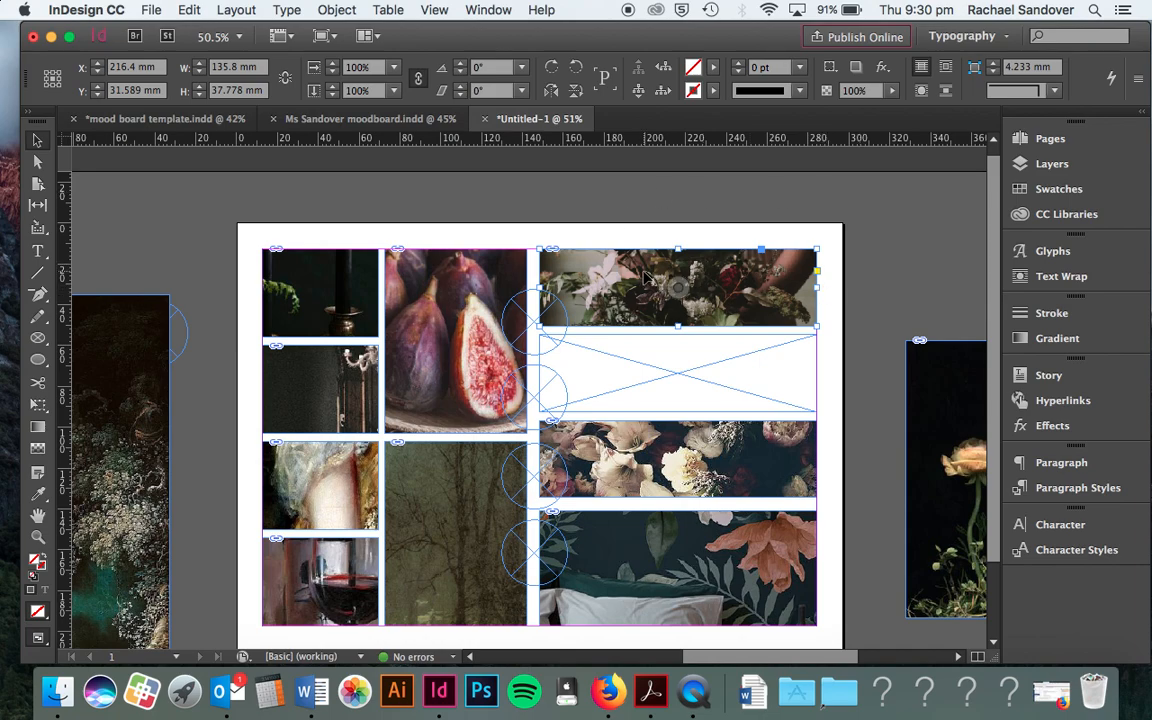
Scale the fig image down to about 47% inside its frame at the head of the second column
{"action": "left_click", "coordinate": [425, 298]}
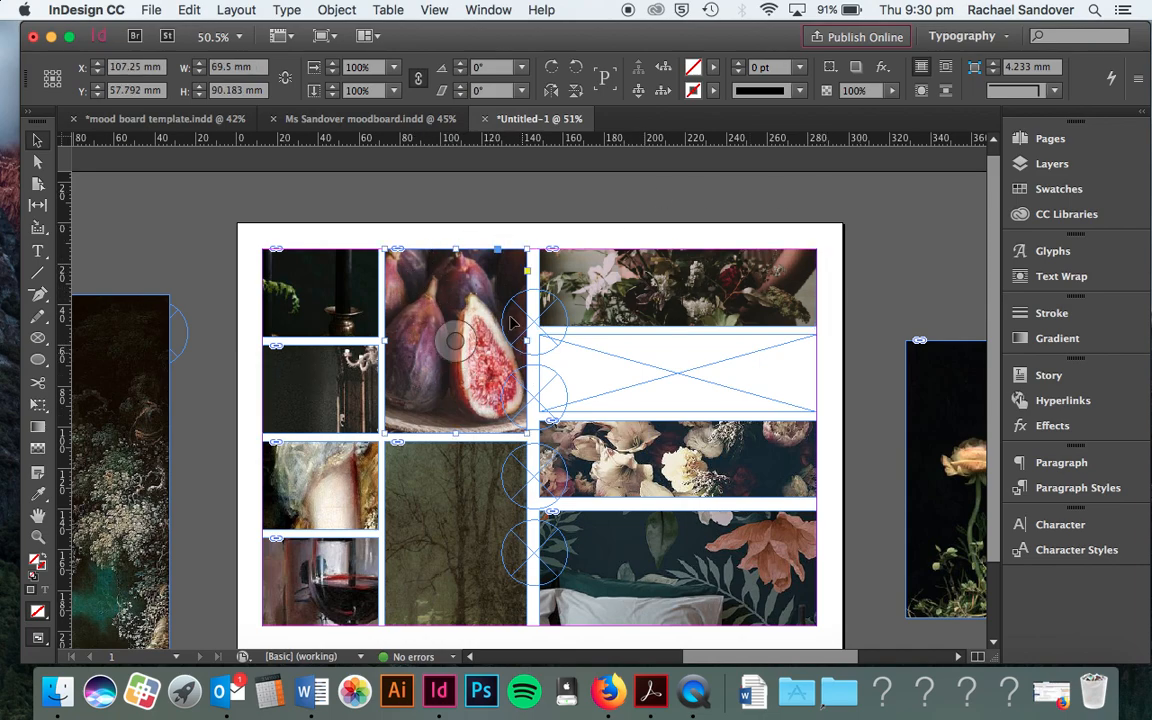
{"action": "scroll", "coordinate": [497, 347], "scroll_direction": "up", "scroll_amount": 3}
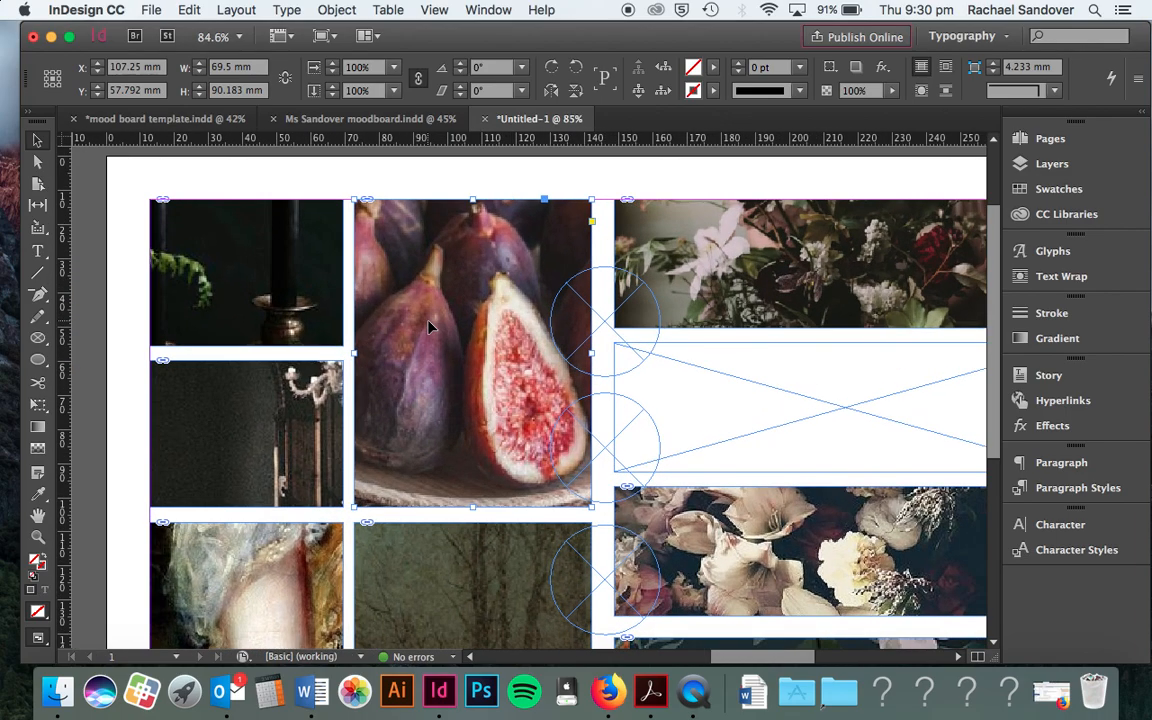
{"action": "scroll", "coordinate": [543, 320], "scroll_direction": "down", "scroll_amount": 2}
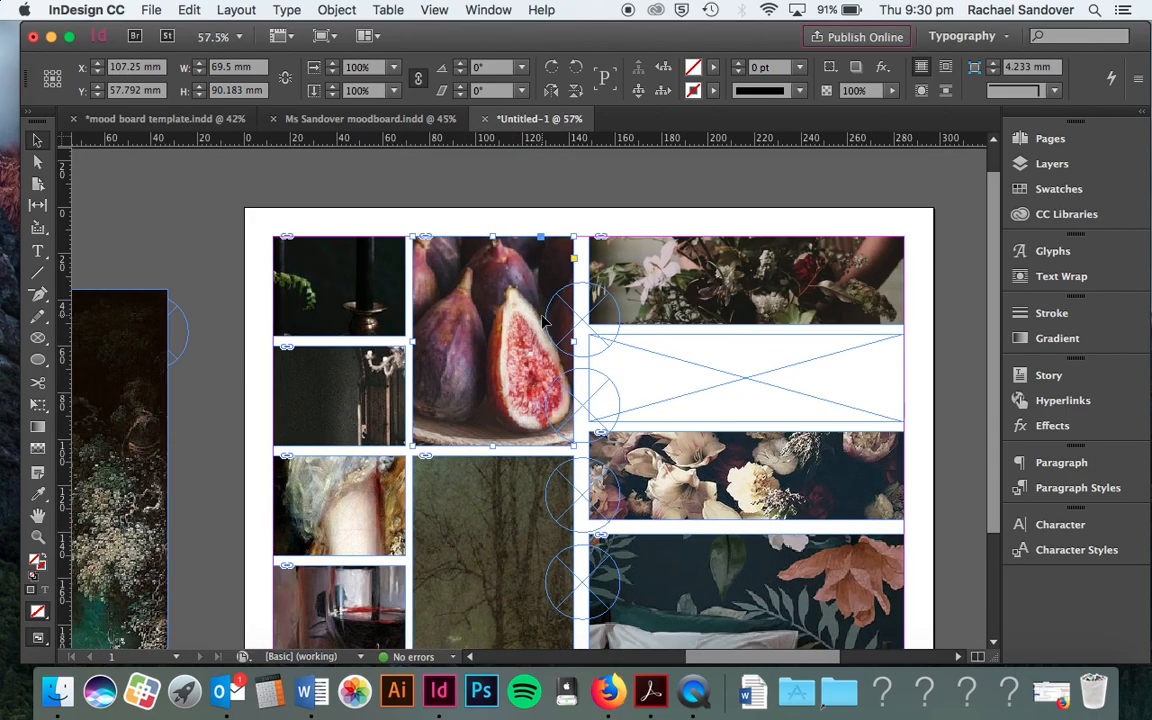
{"action": "left_click", "coordinate": [477, 328]}
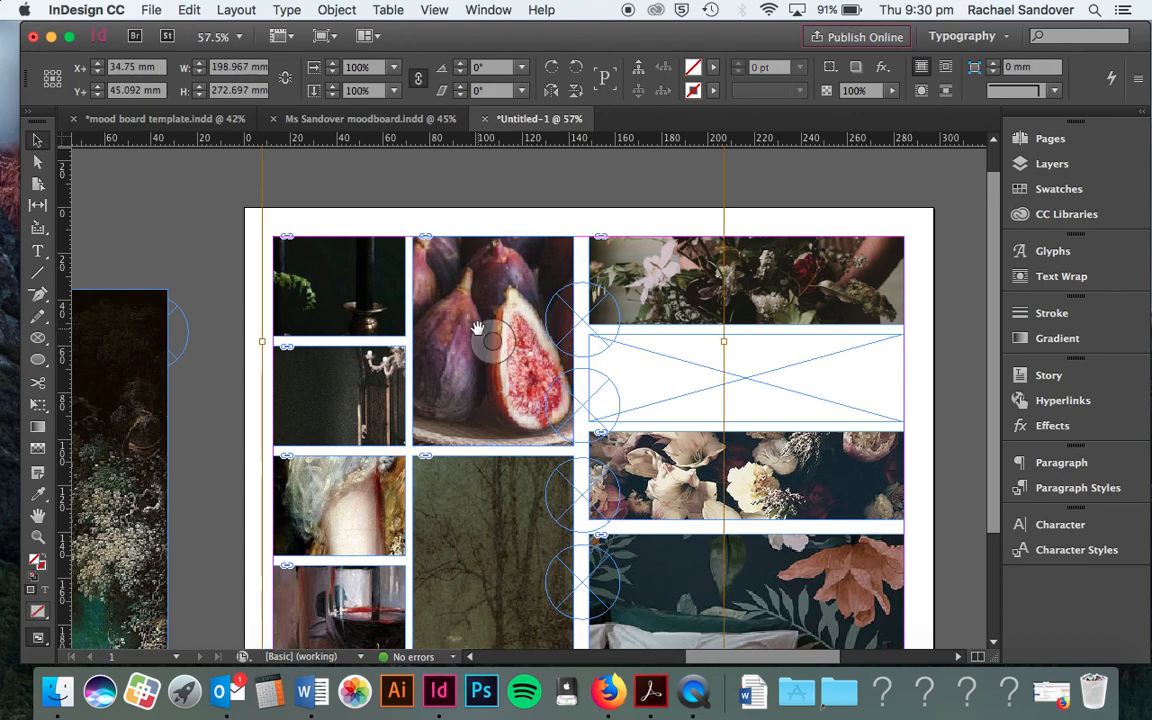
{"action": "key", "text": "alt+super+comma"}
{"action": "key", "text": "alt+super+comma"}
{"action": "key", "text": "alt+super+comma"}
{"action": "key", "text": "alt+super+comma"}
{"action": "key", "text": "alt+super+comma"}
{"action": "key", "text": "alt+super+comma"}
{"action": "key", "text": "alt+super+comma"}
{"action": "key", "text": "alt+super+comma"}
{"action": "key", "text": "alt+super+period"}
{"action": "key", "text": "alt+super+period"}
{"action": "key", "text": "alt+super+period"}
{"action": "key", "text": "alt+super+period"}
{"action": "key", "text": "alt+super+period"}
{"action": "key", "text": "alt+super+comma"}
{"action": "key", "text": "alt+super+comma"}
{"action": "key", "text": "alt+super+comma"}
{"action": "key", "text": "alt+super+comma"}
{"action": "key", "text": "alt+super+comma"}
{"action": "key", "text": "alt+super+comma"}
{"action": "key", "text": "alt+super+comma"}
{"action": "key", "text": "alt+super+comma"}
{"action": "key", "text": "alt+super+comma"}
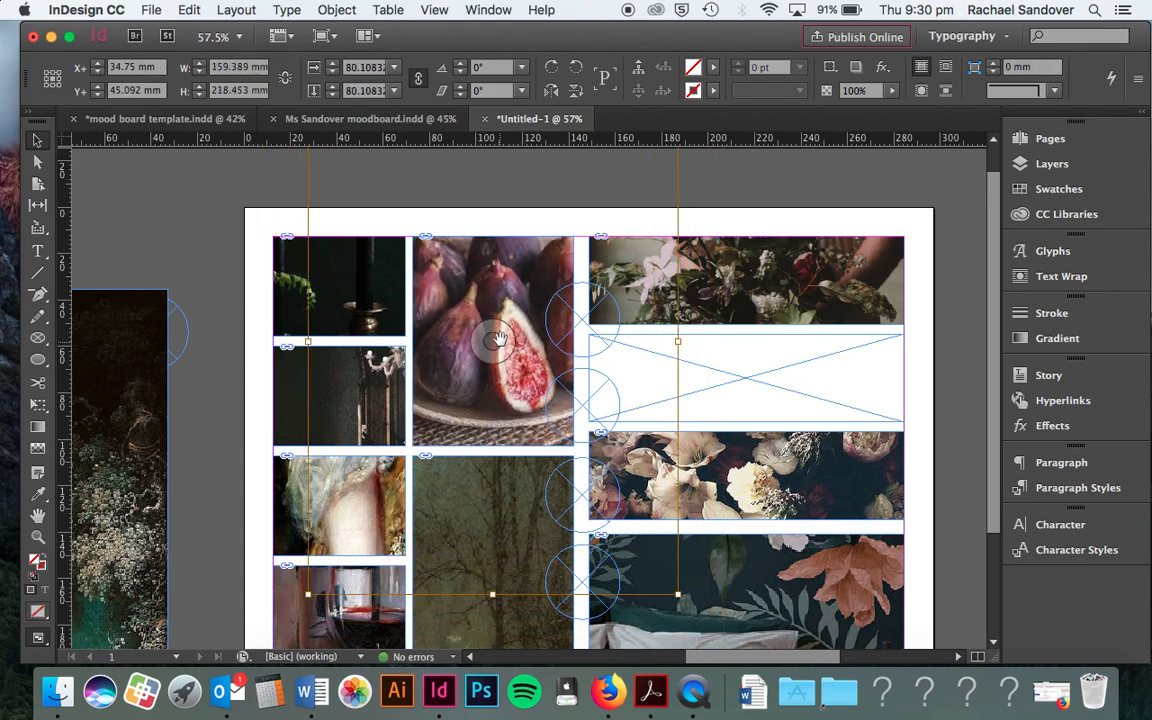
{"action": "key", "text": "alt+super+period"}
{"action": "key", "text": "alt+super+period"}
{"action": "key", "text": "alt+super+period"}
{"action": "key", "text": "alt+super+period"}
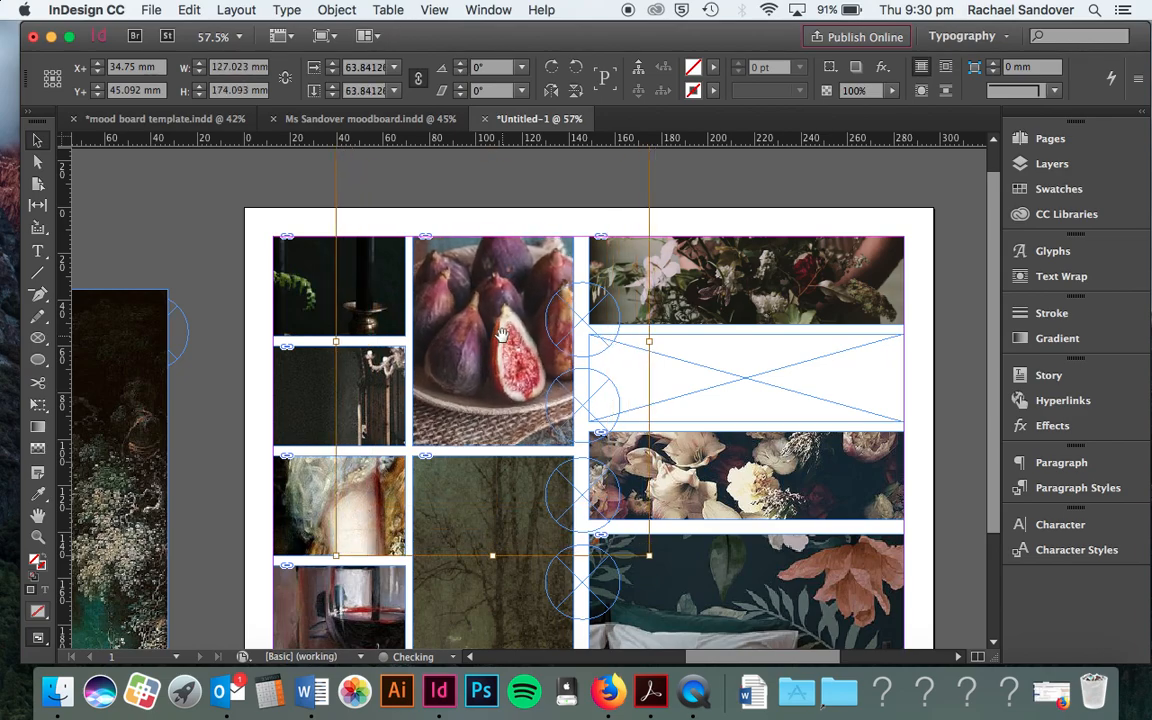
{"action": "key", "text": "alt+super+comma"}
{"action": "key", "text": "alt+super+comma"}
{"action": "key", "text": "alt+super+comma"}
{"action": "key", "text": "alt+super+comma"}
{"action": "key", "text": "alt+super+comma"}
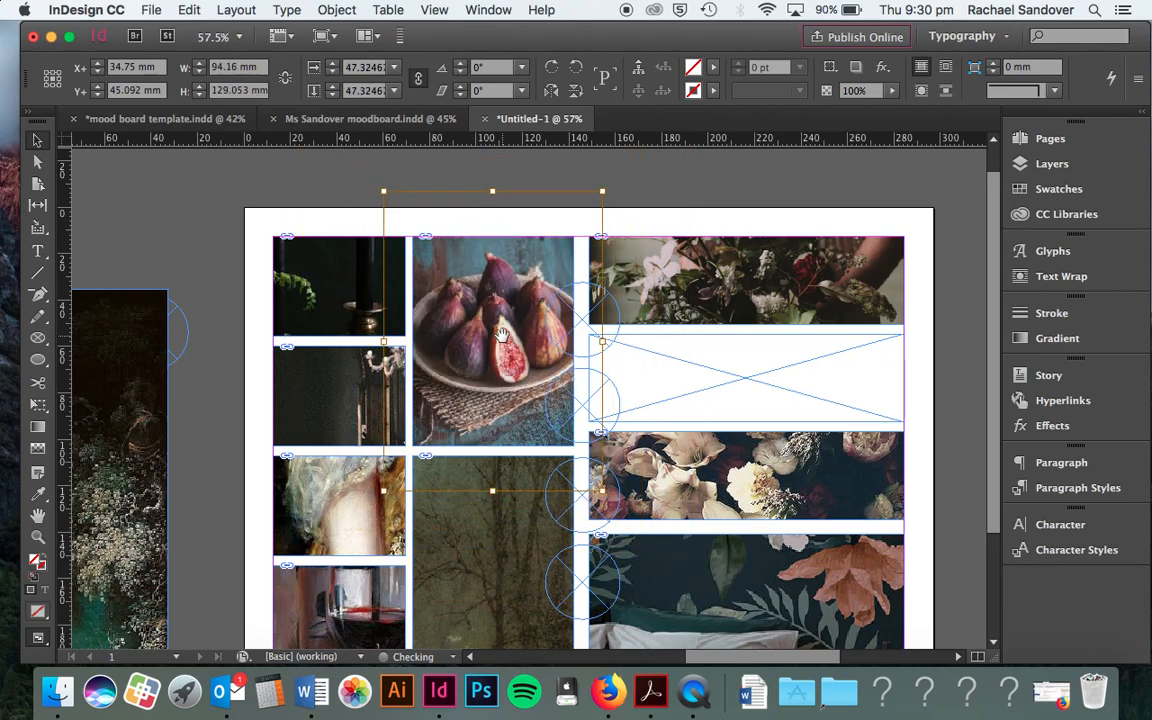
Enlarge the fig image inside its frame to about 76% scale
{"action": "key", "text": "alt+super+period"}
{"action": "key", "text": "alt+super+period"}
{"action": "key", "text": "alt+super+period"}
{"action": "key", "text": "alt+super+period"}
{"action": "key", "text": "alt+super+period"}
{"action": "key", "text": "alt+super+period"}
{"action": "key", "text": "alt+super+period"}
{"action": "key", "text": "alt+super+period"}
{"action": "key", "text": "alt+super+period"}
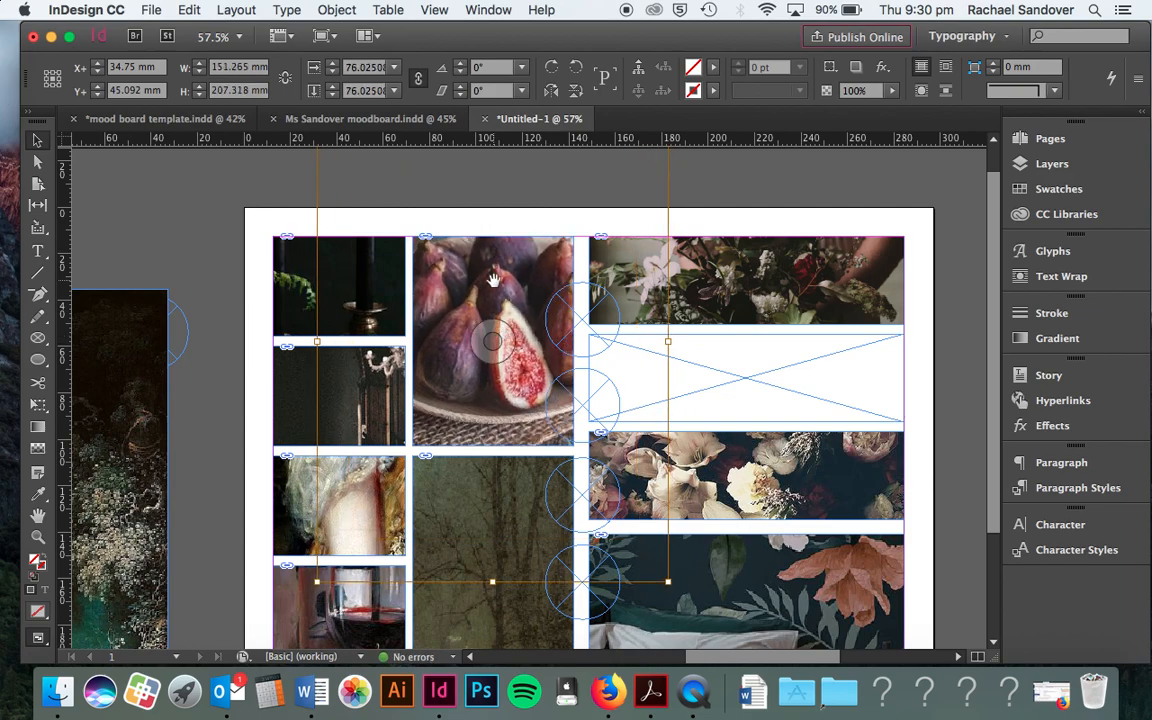
Apply Fill Frame Proportionally to the fig image so it fits its frame
{"action": "right_click", "coordinate": [494, 285]}
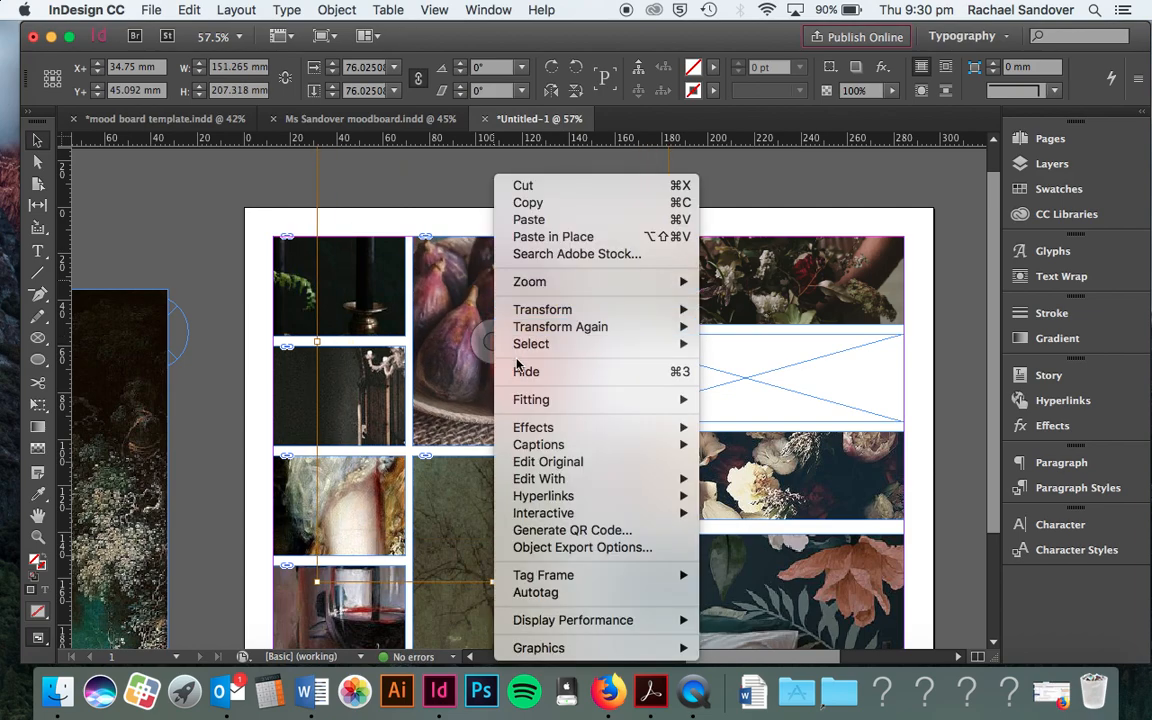
{"action": "mouse_move", "coordinate": [532, 401]}
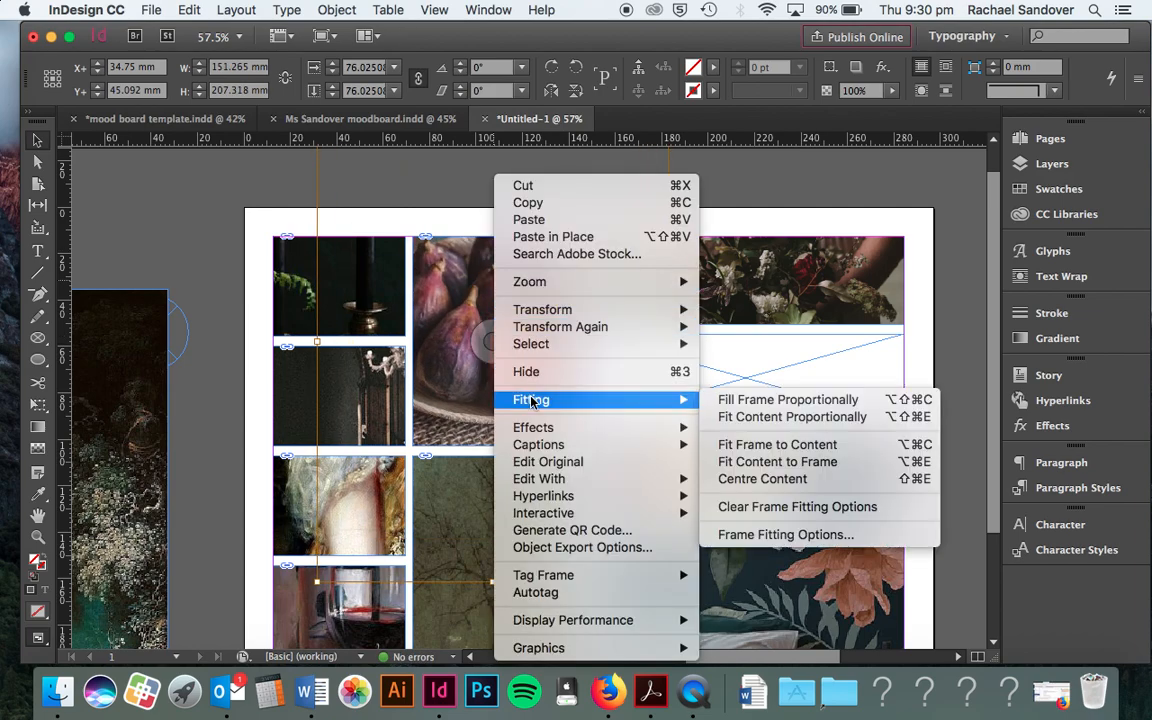
{"action": "left_click", "coordinate": [752, 401]}
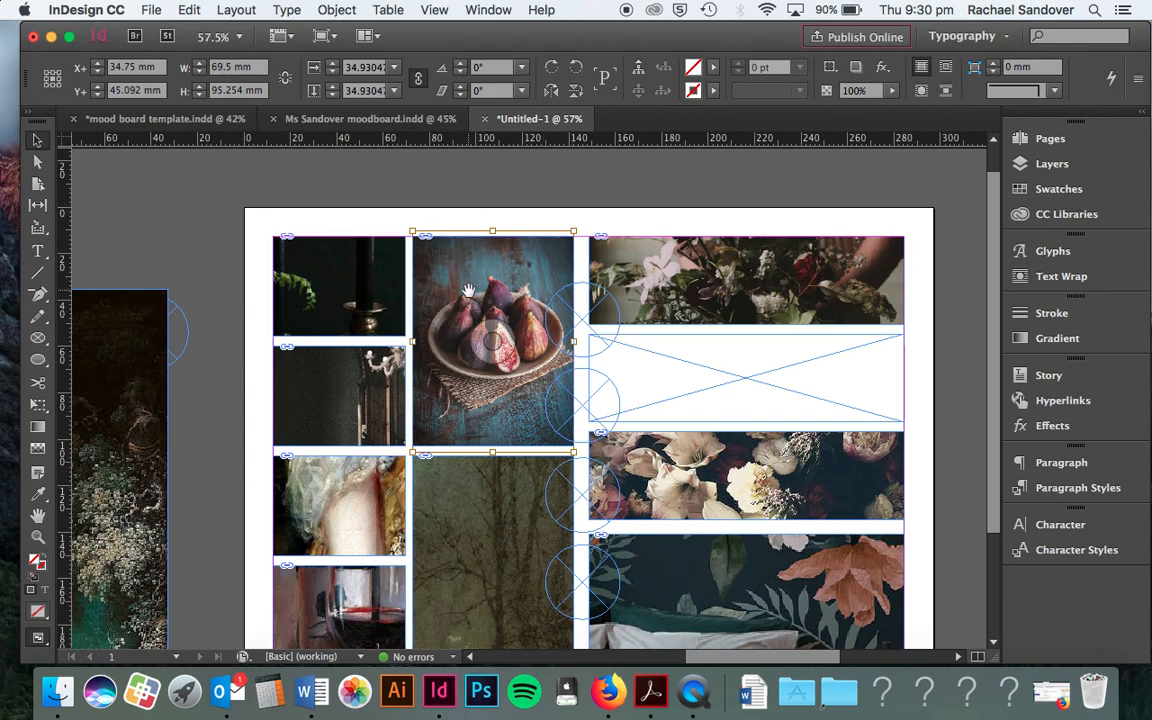
Enlarge the fitted fig image inside its frame to about 73% scale so the figs fill the crop
{"action": "key", "text": "super+alt+period"}
{"action": "key", "text": "super+alt+period"}
{"action": "key", "text": "super+alt+period"}
{"action": "key", "text": "super+alt+period"}
{"action": "key", "text": "super+alt+period"}
{"action": "key", "text": "super+alt+period"}
{"action": "key", "text": "super+alt+period"}
{"action": "key", "text": "super+alt+period"}
{"action": "key", "text": "super+alt+period"}
{"action": "key", "text": "super+alt+period"}
{"action": "key", "text": "super+alt+period"}
{"action": "key", "text": "super+alt+period"}
{"action": "key", "text": "super+alt+period"}
{"action": "key", "text": "super+alt+period"}
{"action": "key", "text": "super+alt+period"}
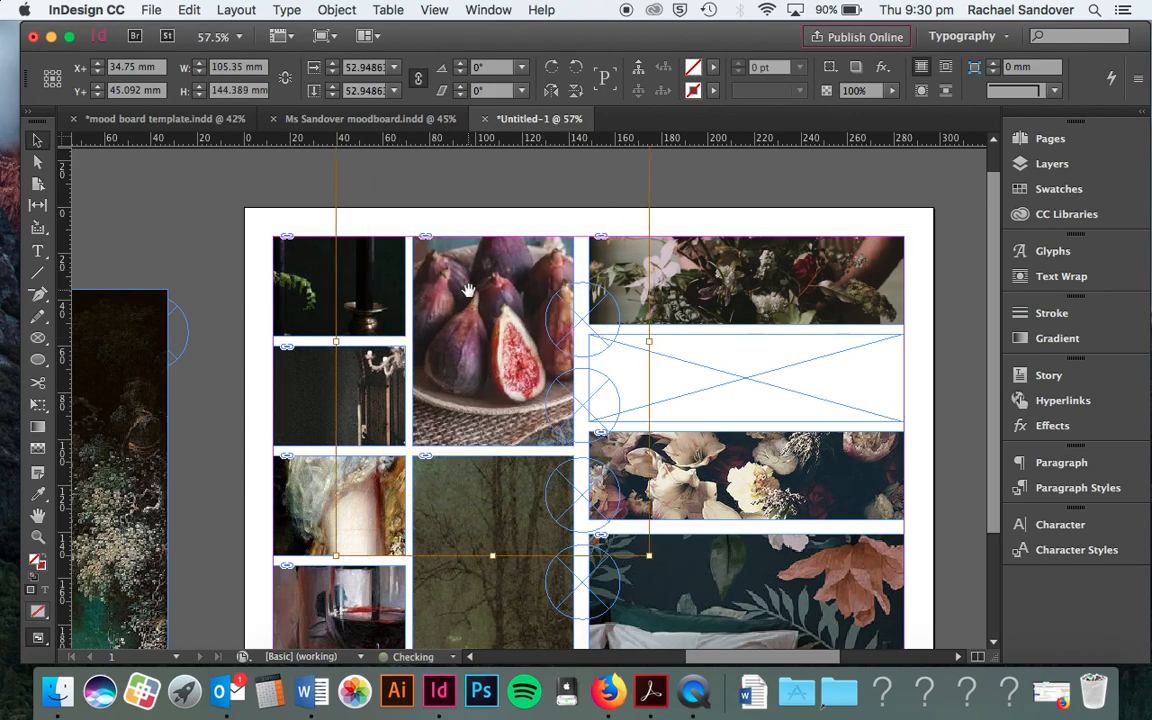
{"action": "scroll", "coordinate": [469, 290], "scroll_direction": "up", "scroll_amount": 1}
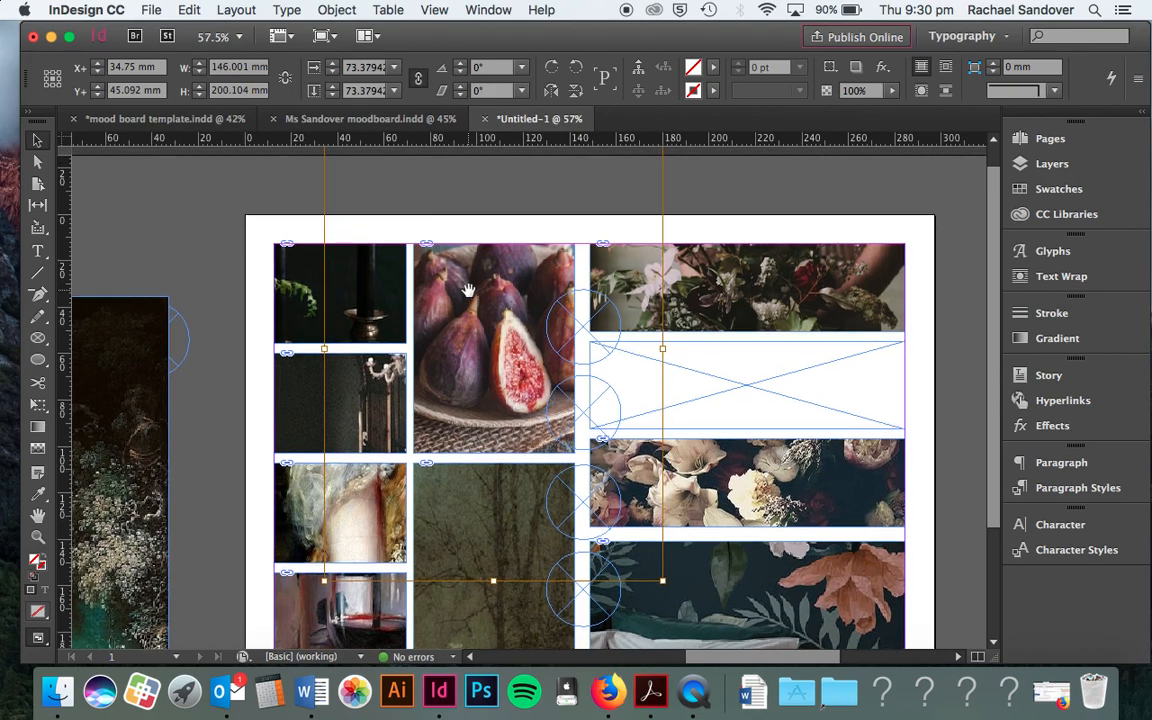
Apply Fill Frame Proportionally to the candle image and the dark room image in the first column's upper two frames
{"action": "left_click", "coordinate": [310, 290]}
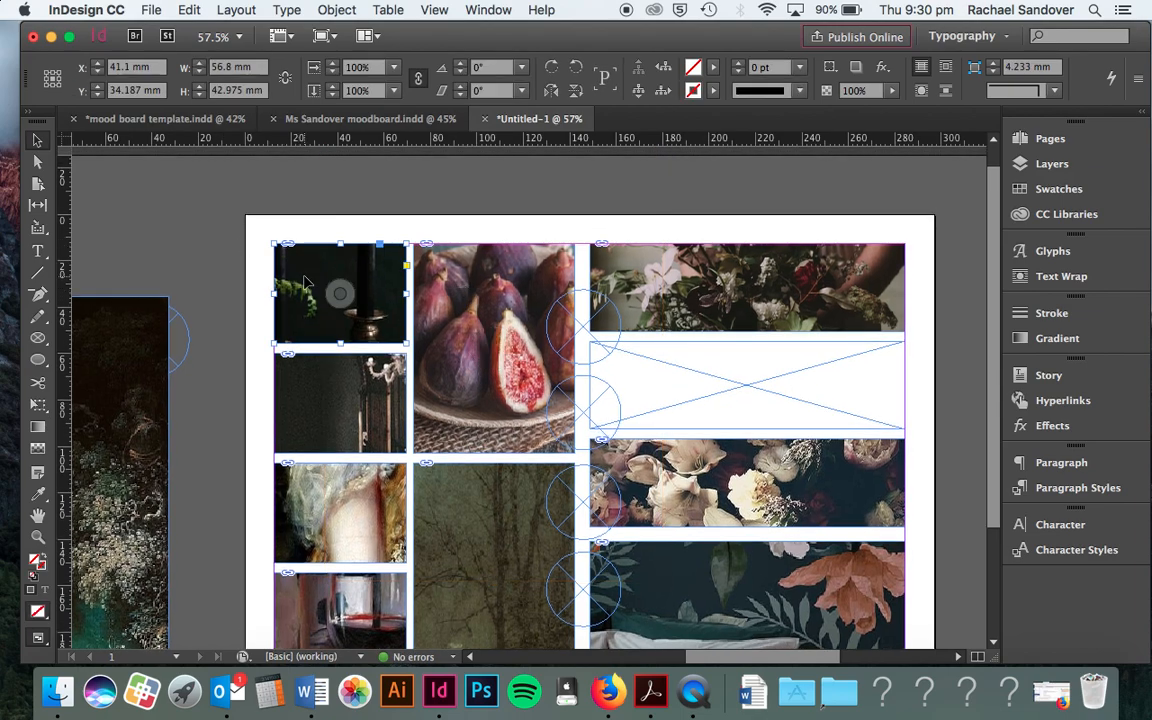
{"action": "right_click", "coordinate": [306, 290]}
{"action": "mouse_move", "coordinate": [380, 390]}
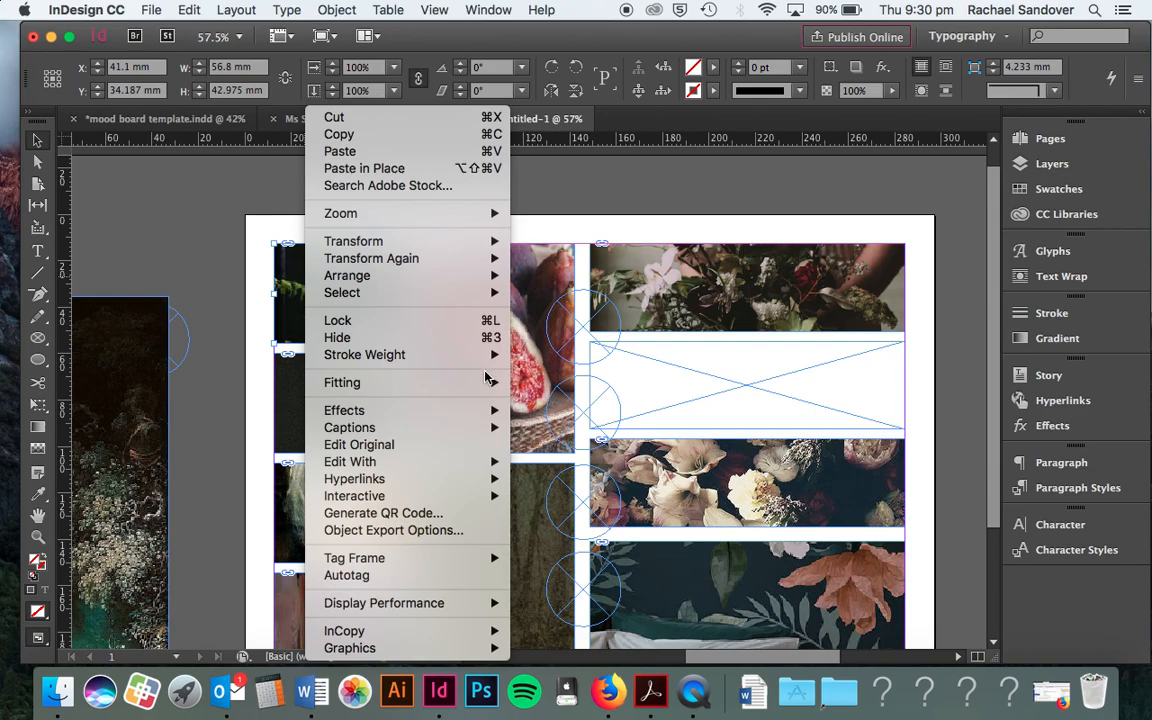
{"action": "left_click", "coordinate": [537, 386]}
{"action": "left_click", "coordinate": [296, 398]}
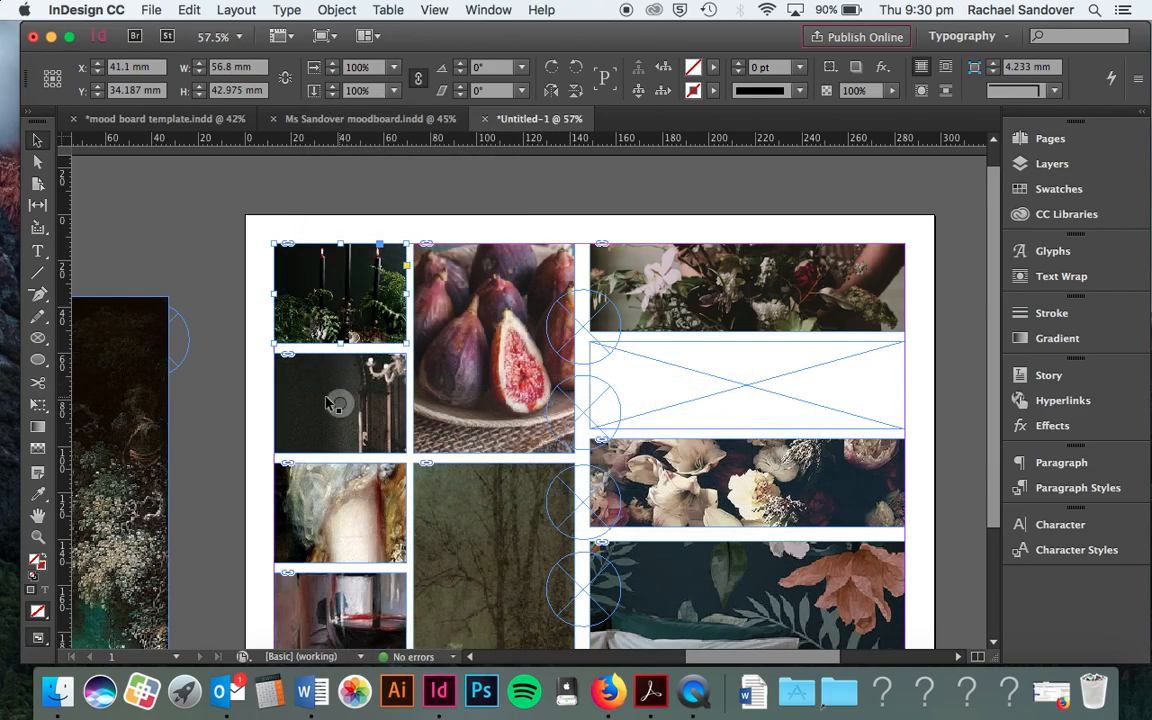
{"action": "right_click", "coordinate": [296, 398]}
{"action": "mouse_move", "coordinate": [442, 386]}
{"action": "left_click", "coordinate": [540, 381]}
Apply Fill Frame Proportionally to the painted sleeve image and the wine image in the first column's lower two frames
{"action": "scroll", "coordinate": [318, 436], "scroll_direction": "down", "scroll_amount": 3}
{"action": "left_click", "coordinate": [331, 364]}
{"action": "right_click", "coordinate": [327, 358]}
{"action": "mouse_move", "coordinate": [411, 386]}
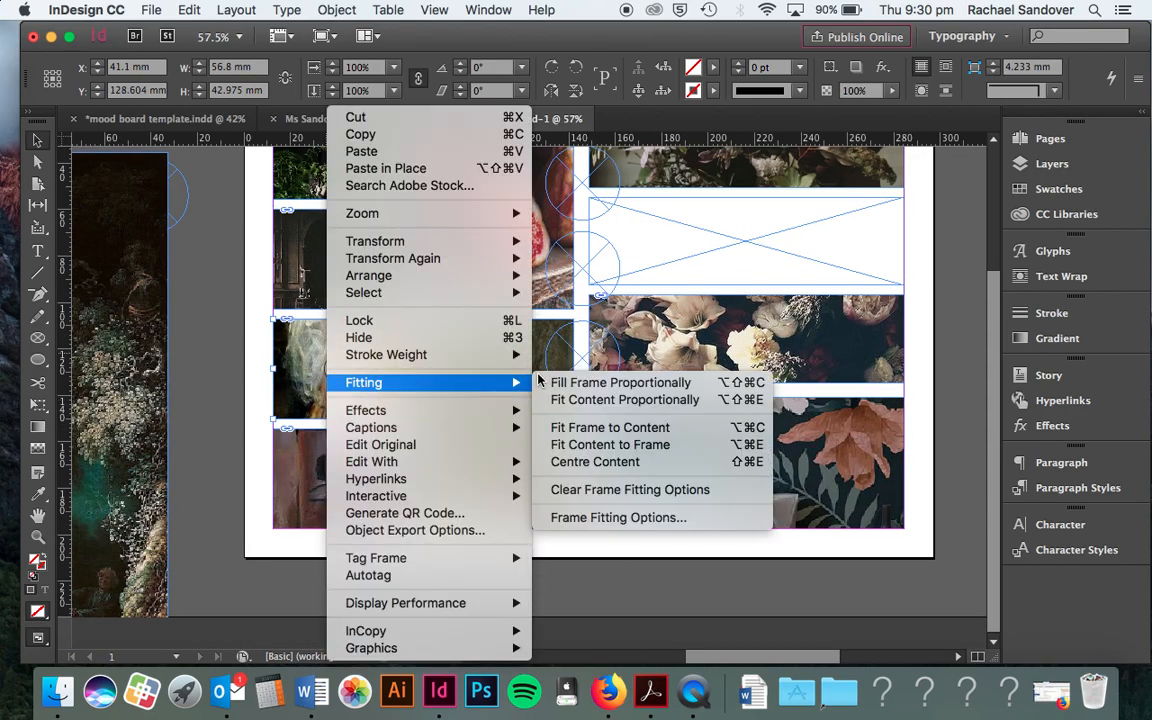
{"action": "left_click", "coordinate": [555, 381]}
{"action": "right_click", "coordinate": [318, 262]}
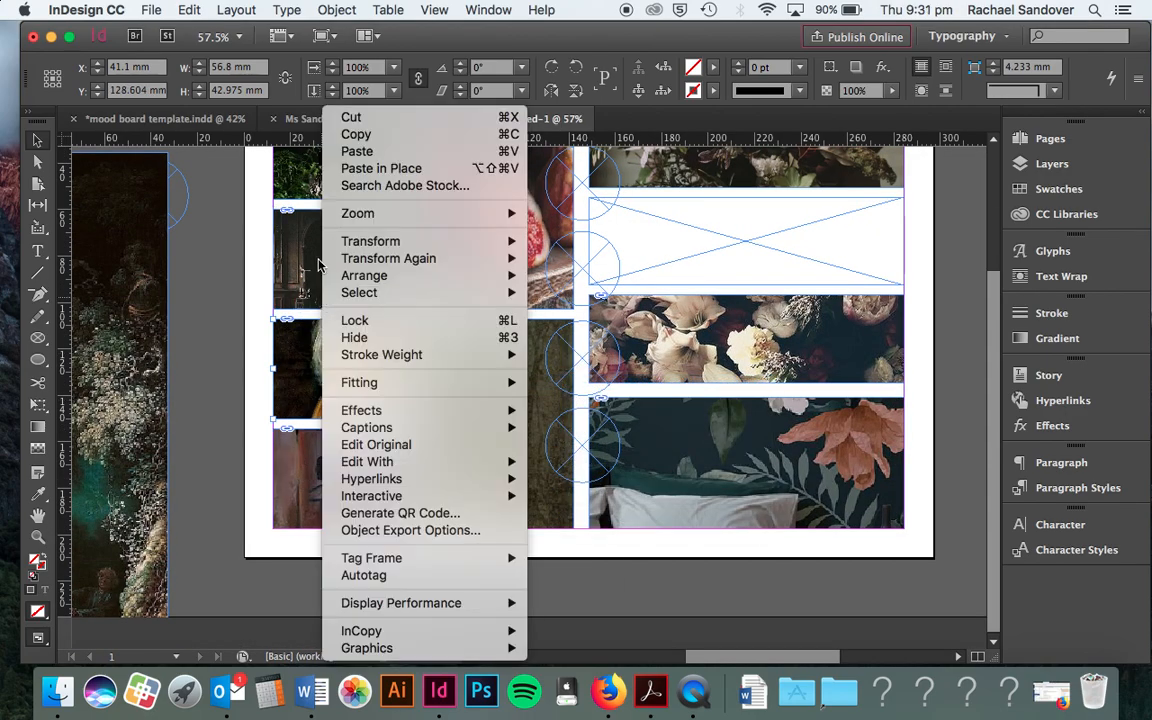
{"action": "left_click", "coordinate": [298, 456]}
{"action": "right_click", "coordinate": [298, 456]}
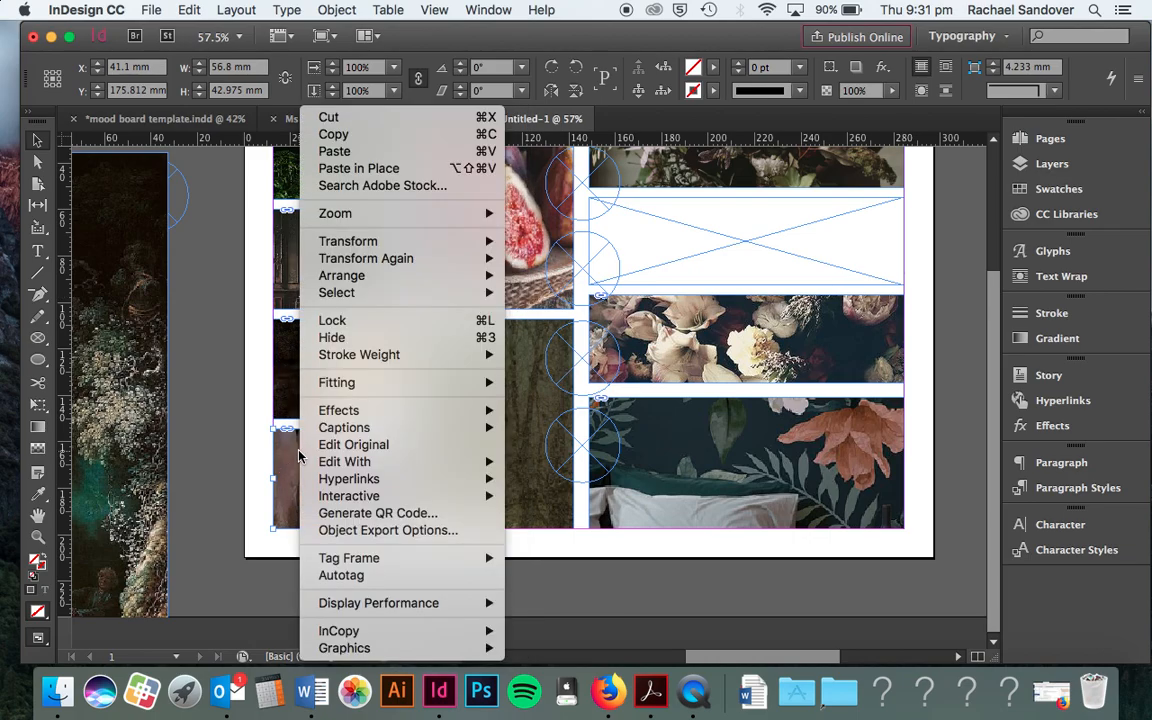
{"action": "mouse_move", "coordinate": [366, 389]}
{"action": "left_click", "coordinate": [553, 380]}
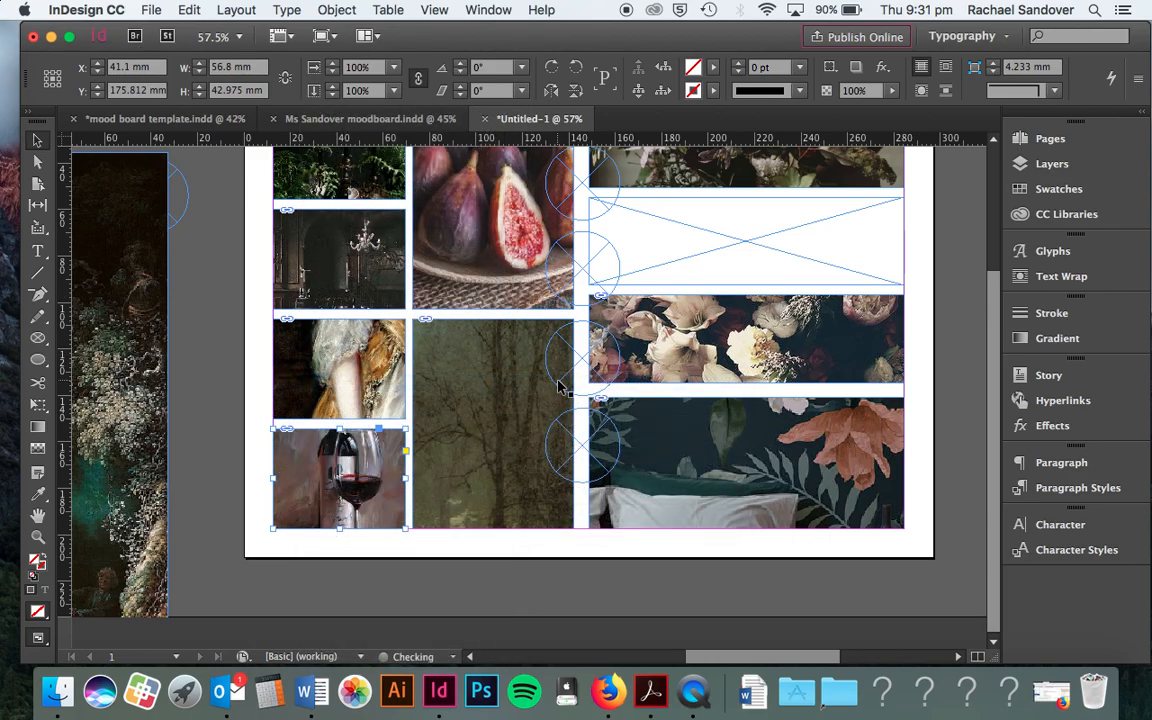
Apply Fill Frame Proportionally to the forest image in the lower frame of the second column
{"action": "left_click", "coordinate": [442, 378]}
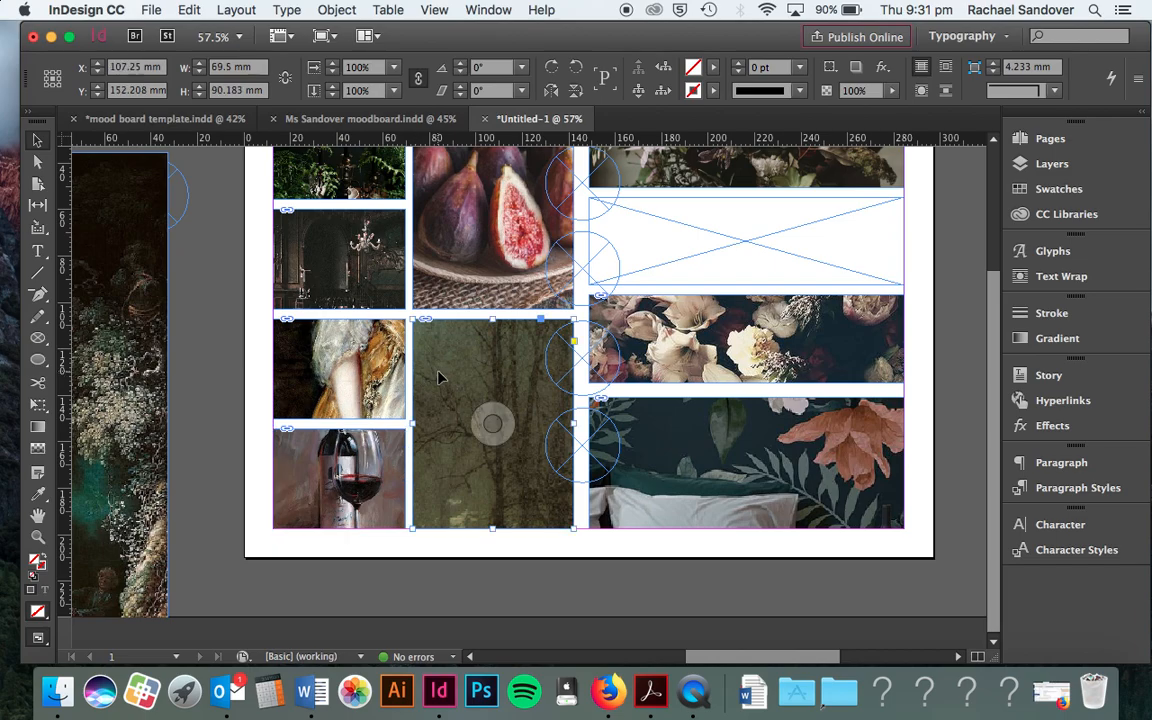
{"action": "right_click", "coordinate": [440, 378]}
{"action": "mouse_move", "coordinate": [500, 382]}
{"action": "left_click", "coordinate": [733, 381]}
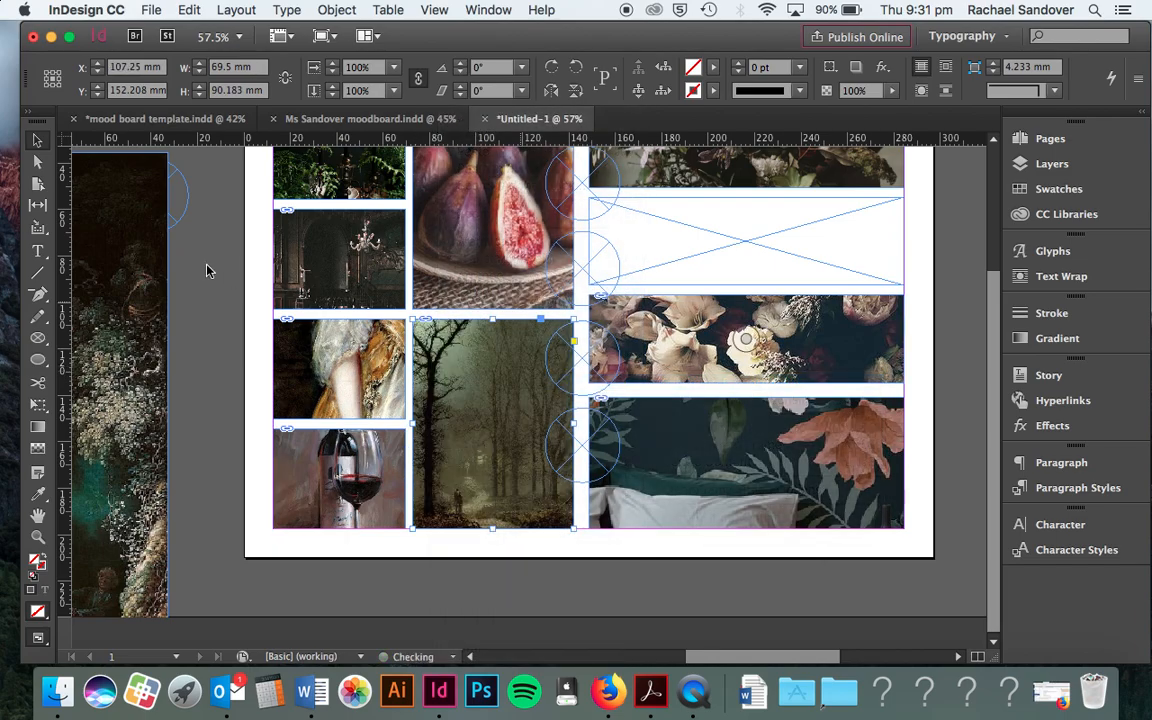
{"action": "scroll", "coordinate": [442, 357], "scroll_direction": "up", "scroll_amount": 4}
{"action": "scroll", "coordinate": [442, 357], "scroll_direction": "down", "scroll_amount": 4}
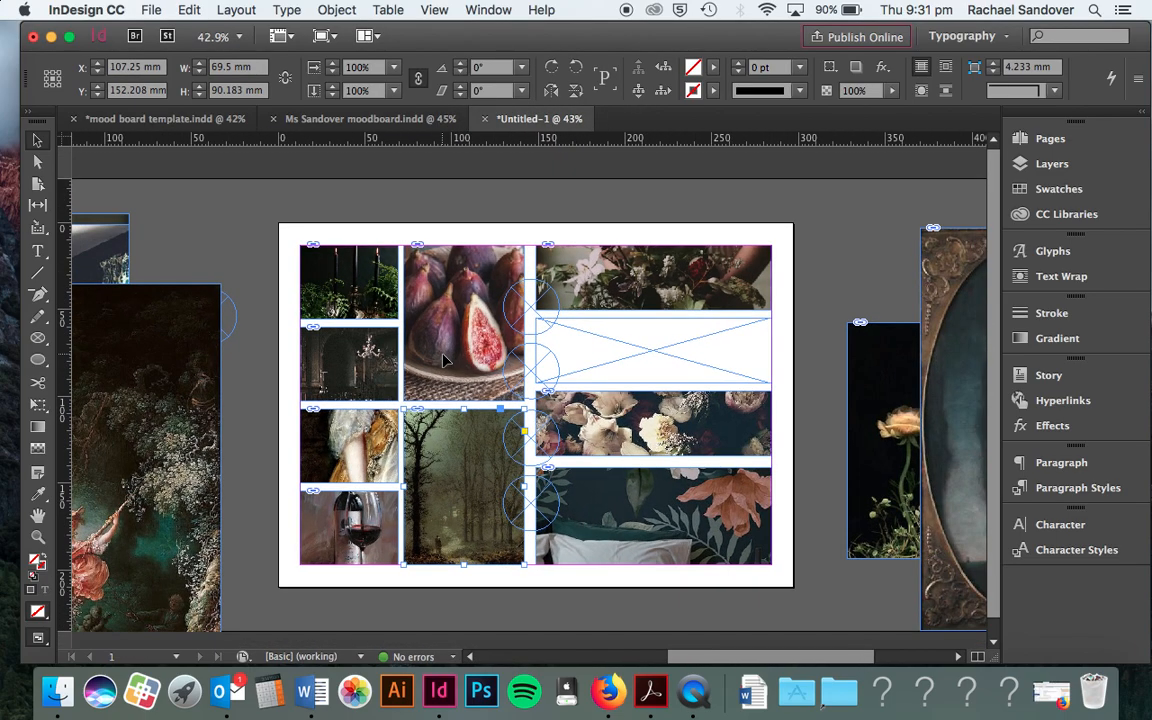
Look at the finished example mood board document for comparison and preview the untitled mood board without frame edges and pasteboard images
{"action": "left_click", "coordinate": [337, 116]}
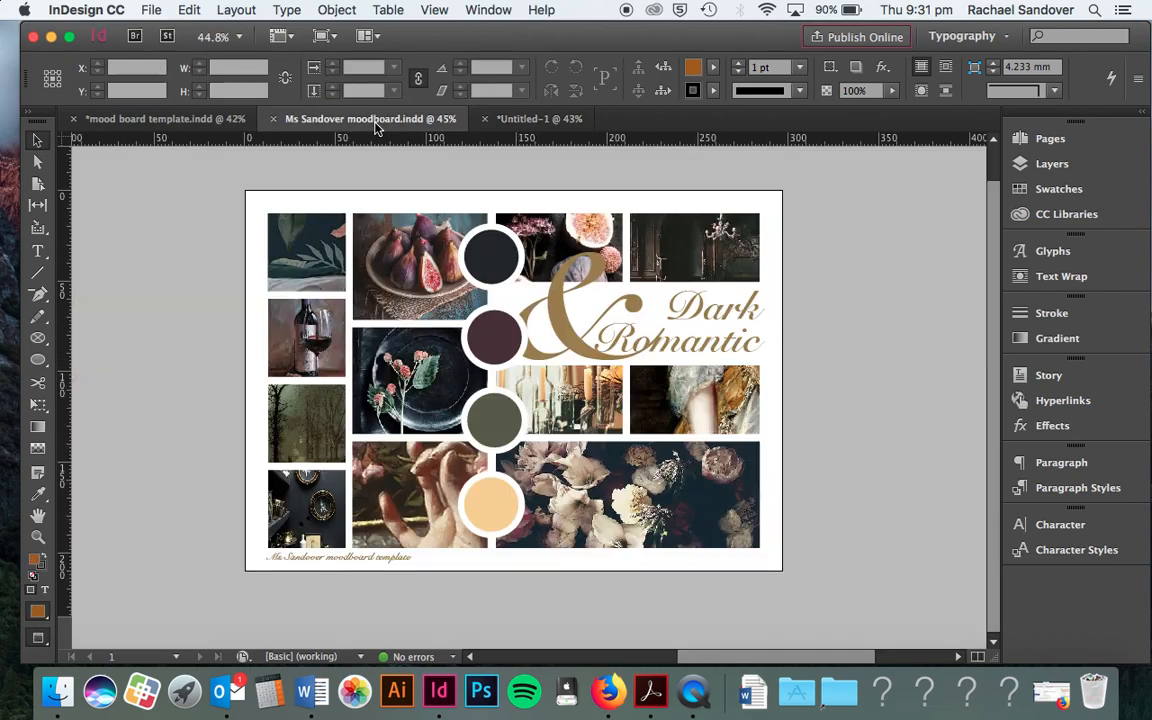
{"action": "left_click", "coordinate": [537, 120]}
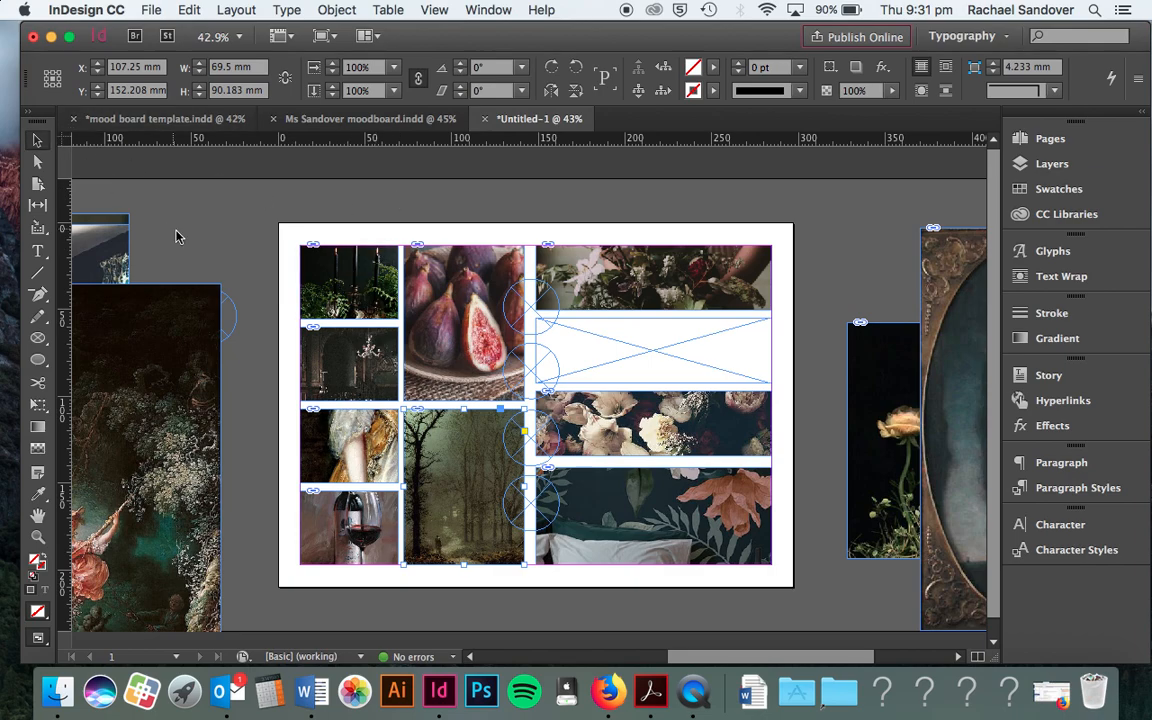
{"action": "left_click", "coordinate": [242, 211]}
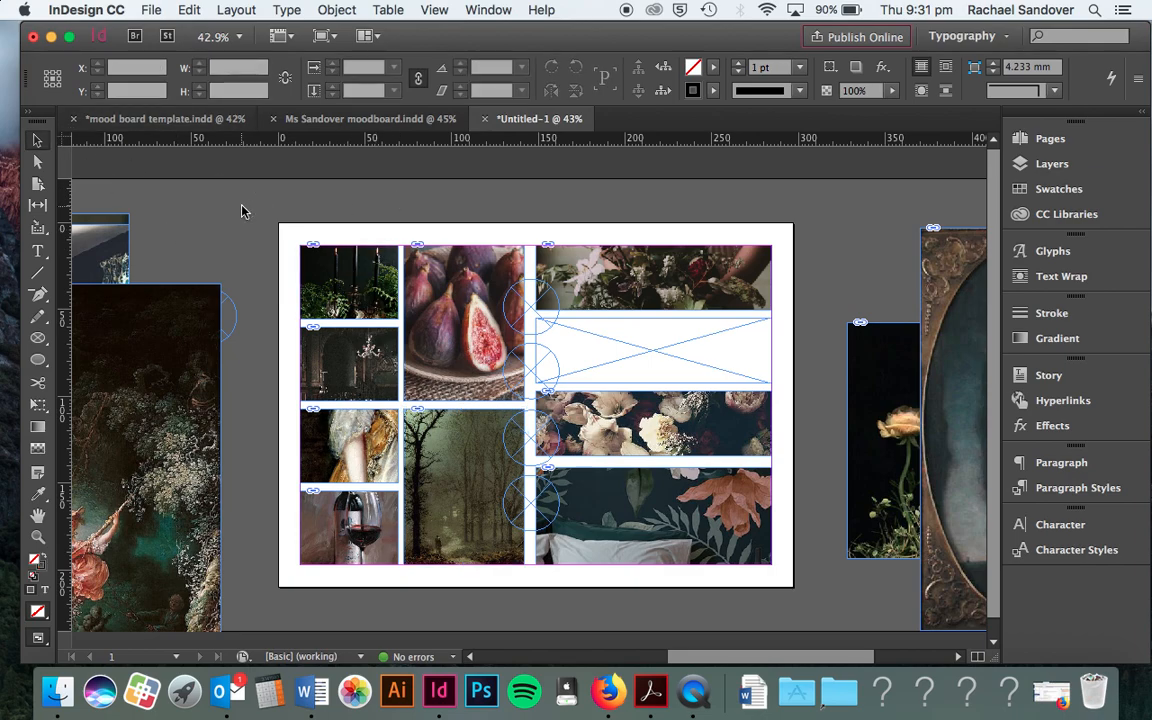
{"action": "key", "text": "w"}
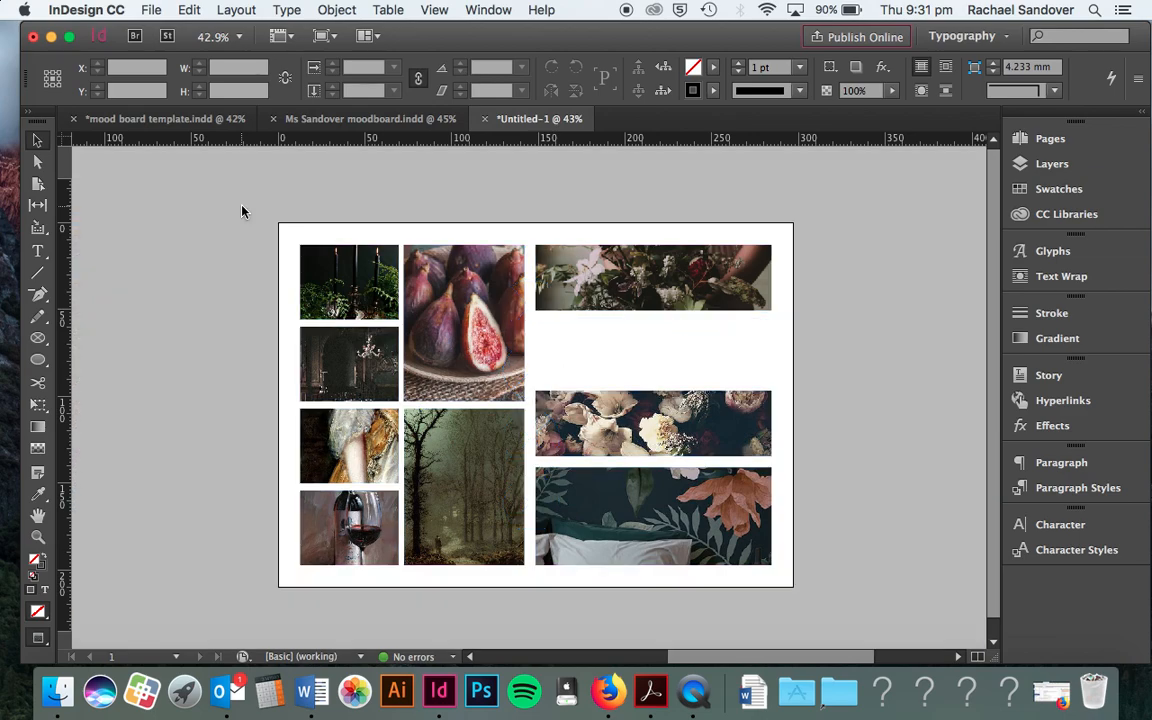
Check the mood board layout in preview, then return to the view with frame edges and pasteboard images
{"action": "key", "text": "w"}
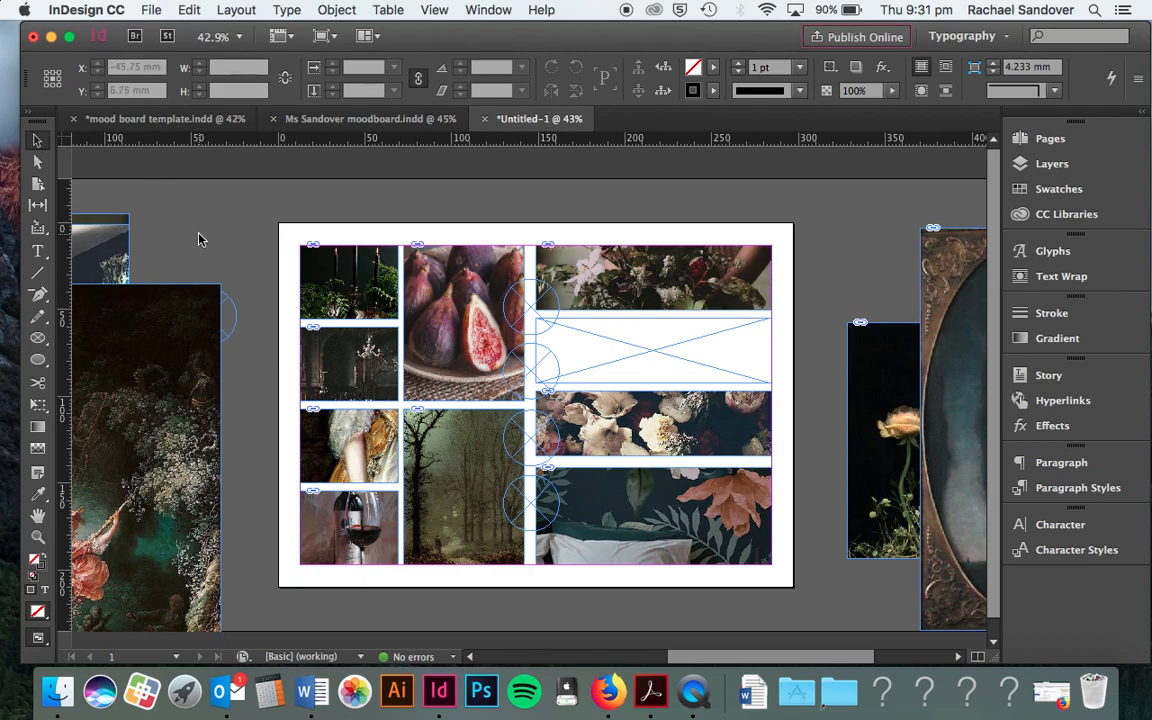
{"action": "key", "text": "w"}
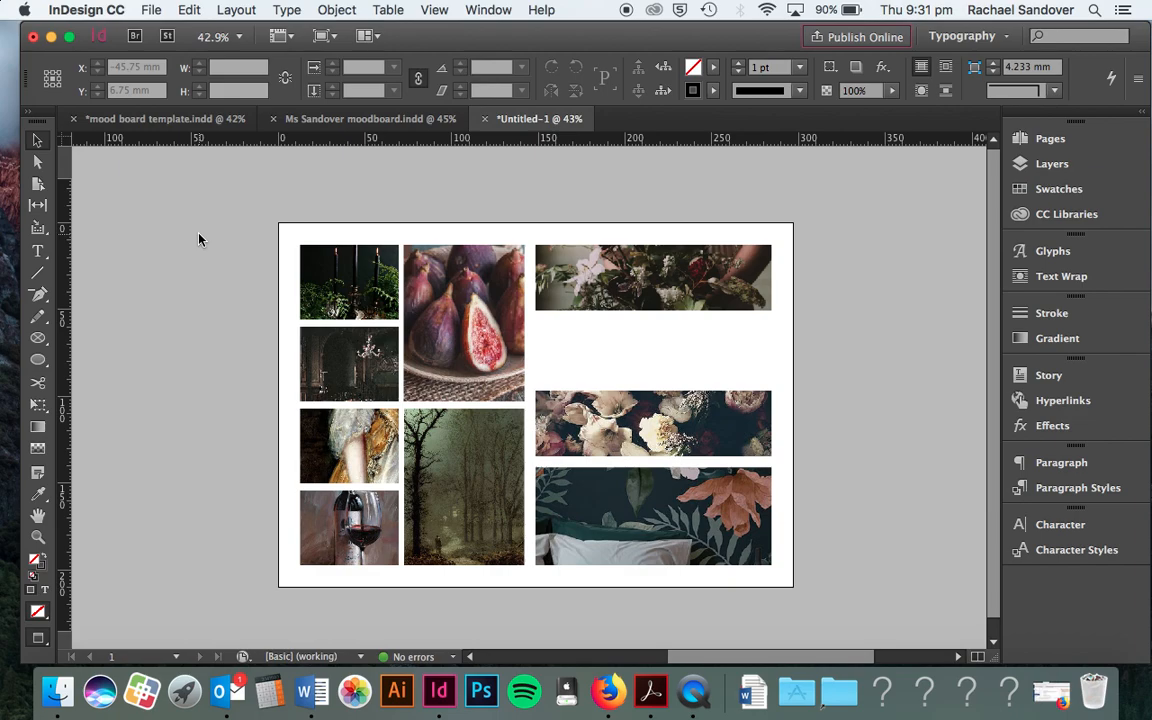
{"action": "key", "text": "w"}
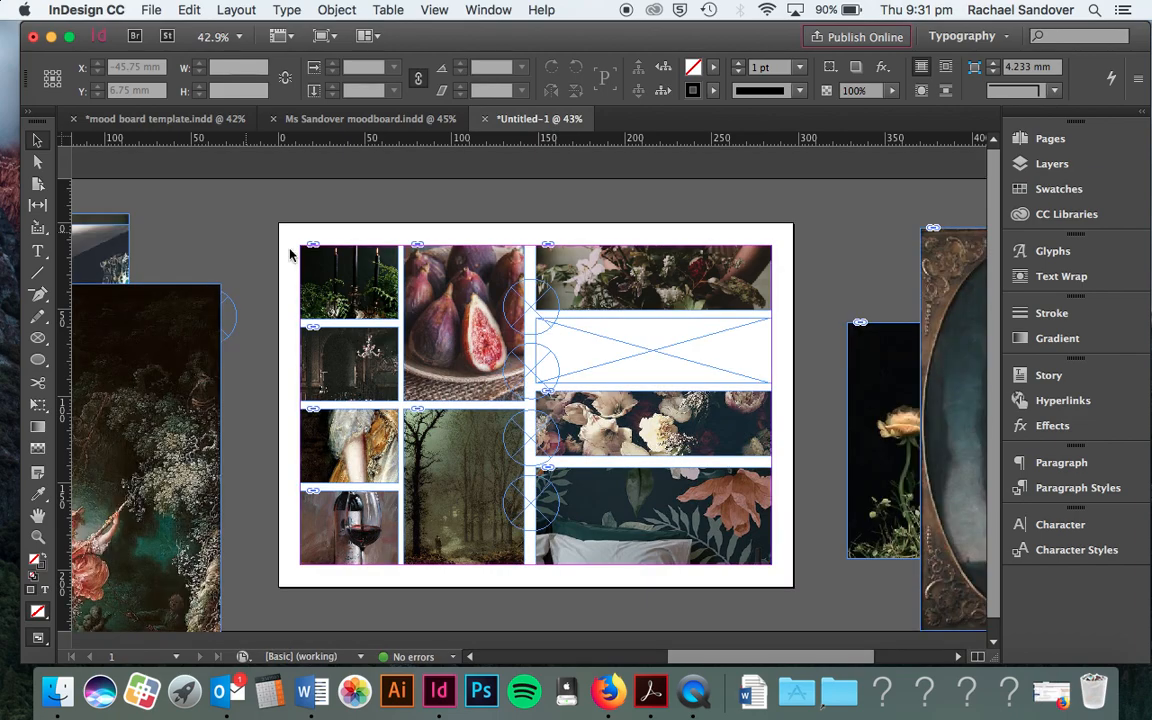
Convert the empty frame in the third column into a text frame and enter the title "dark romantic"
{"action": "left_click", "coordinate": [643, 355]}
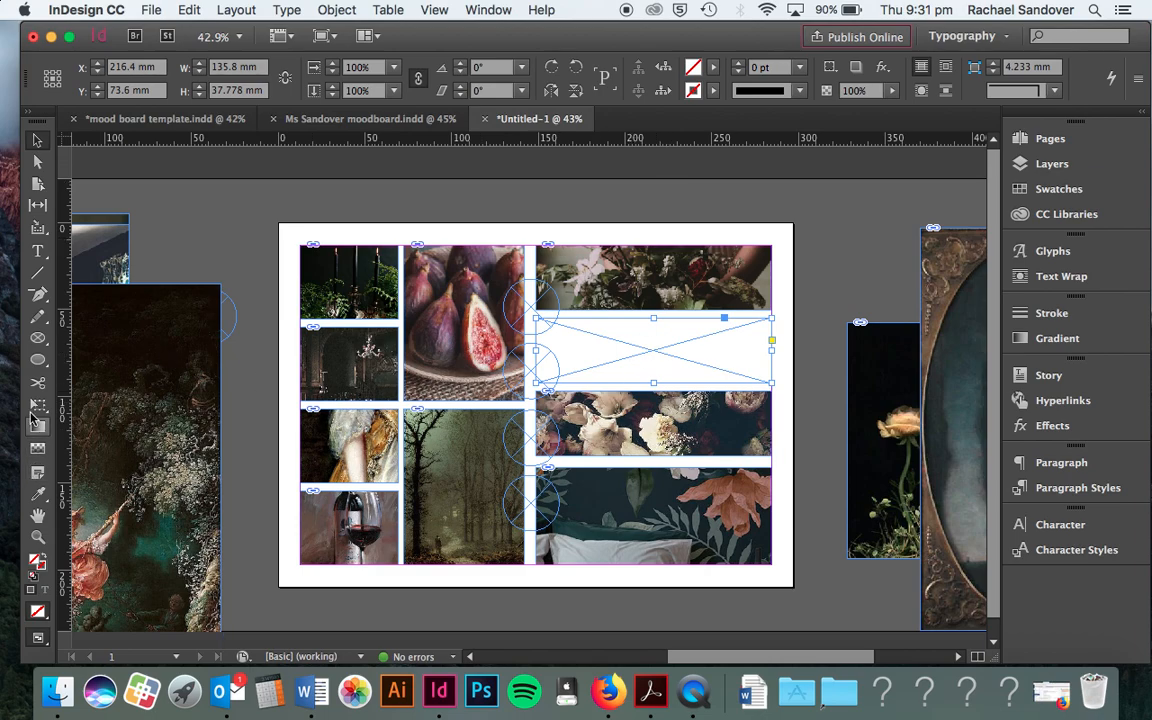
{"action": "left_click", "coordinate": [36, 254]}
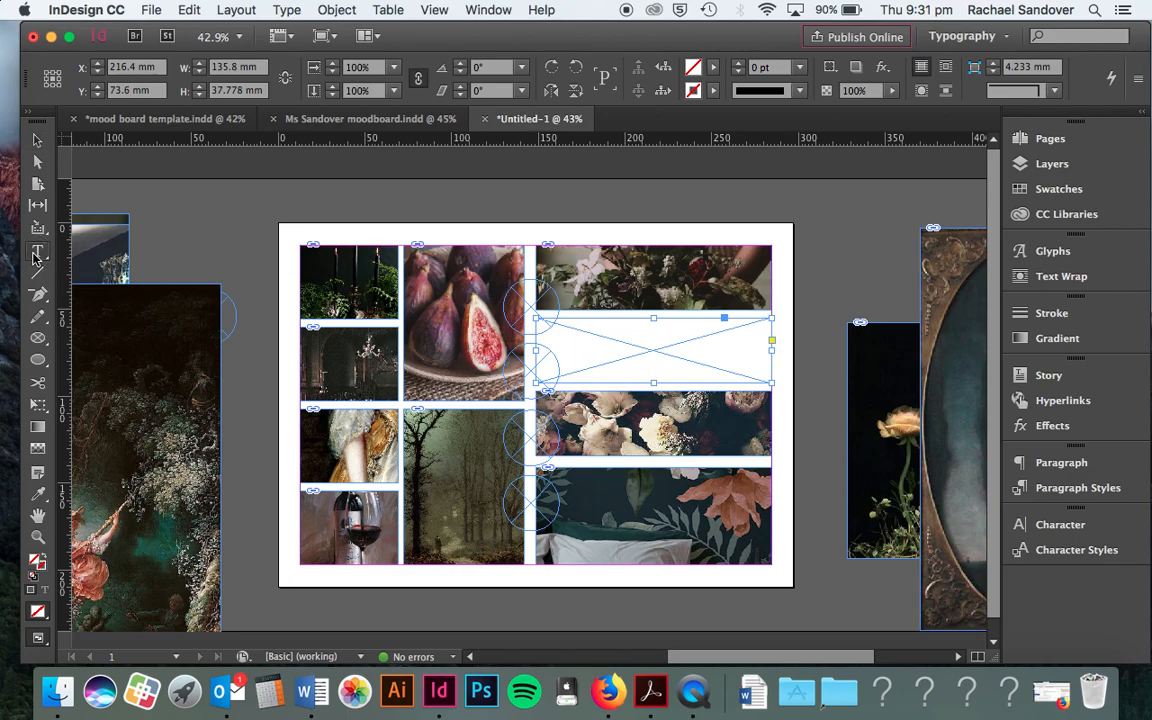
{"action": "left_click", "coordinate": [622, 341]}
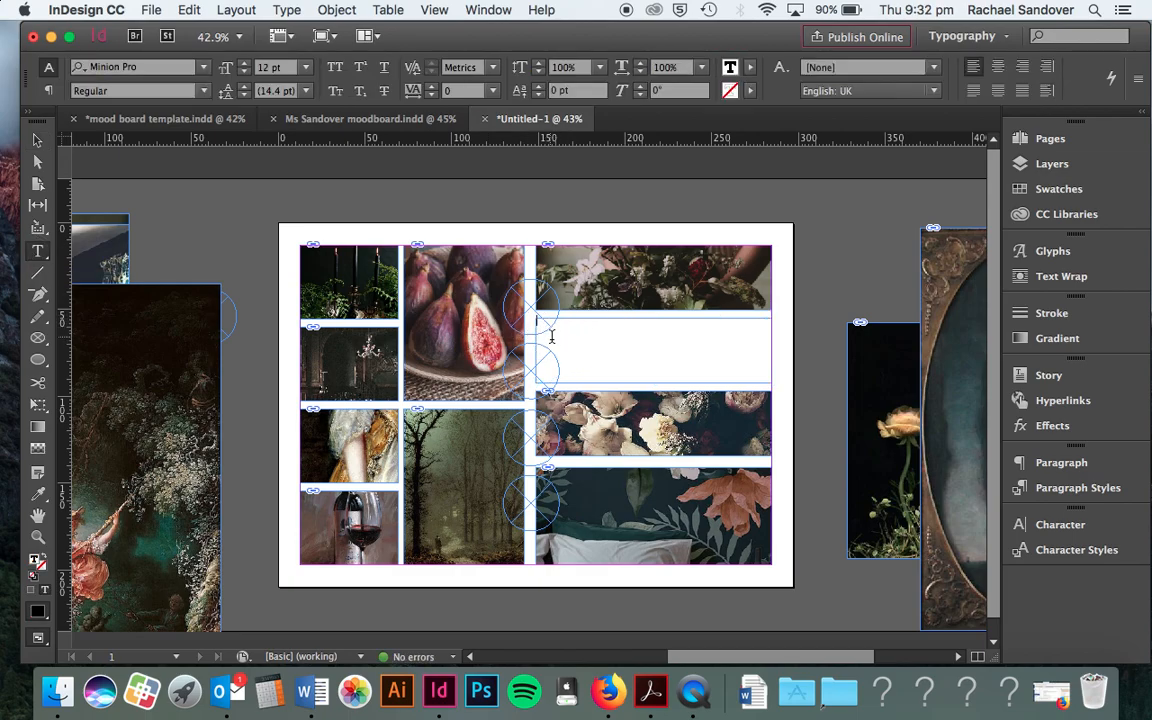
{"action": "scroll", "coordinate": [544, 334], "scroll_direction": "up", "scroll_amount": 5}
{"action": "scroll", "coordinate": [544, 334], "scroll_direction": "right", "scroll_amount": 3}
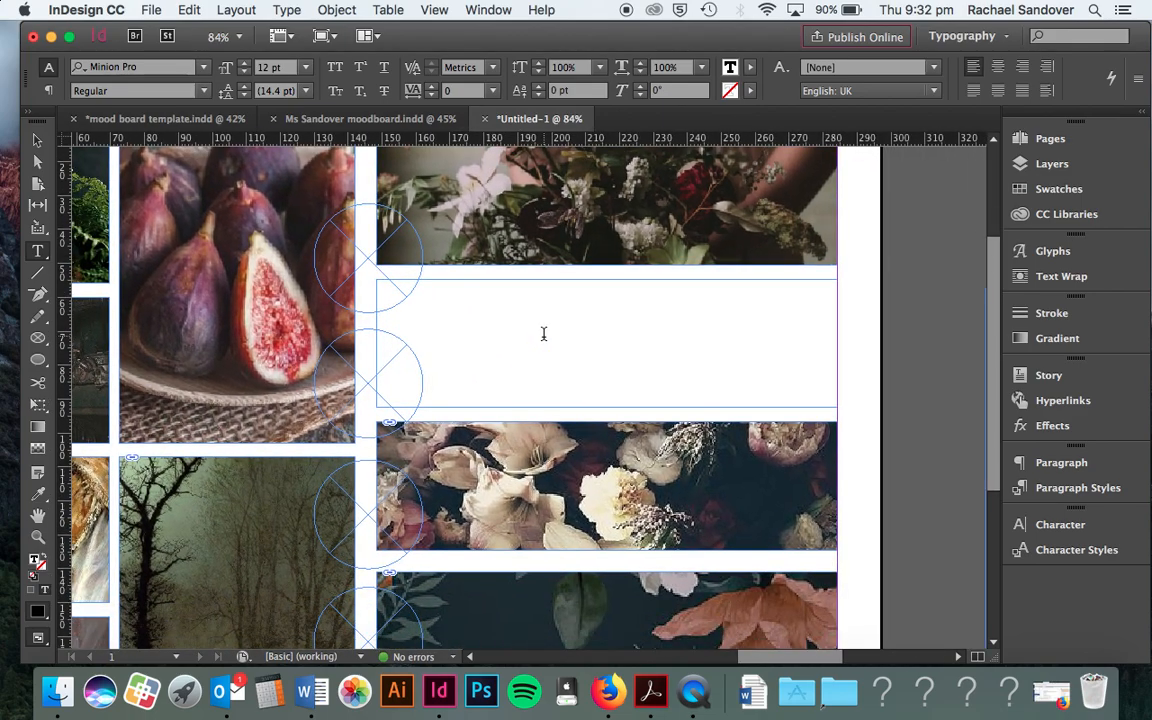
{"action": "type", "text": "dark romantic"}
Change the font of the whole title to Snell Roundhand
{"action": "left_click_drag", "start_coordinate": [478, 296], "coordinate": [371, 297]}
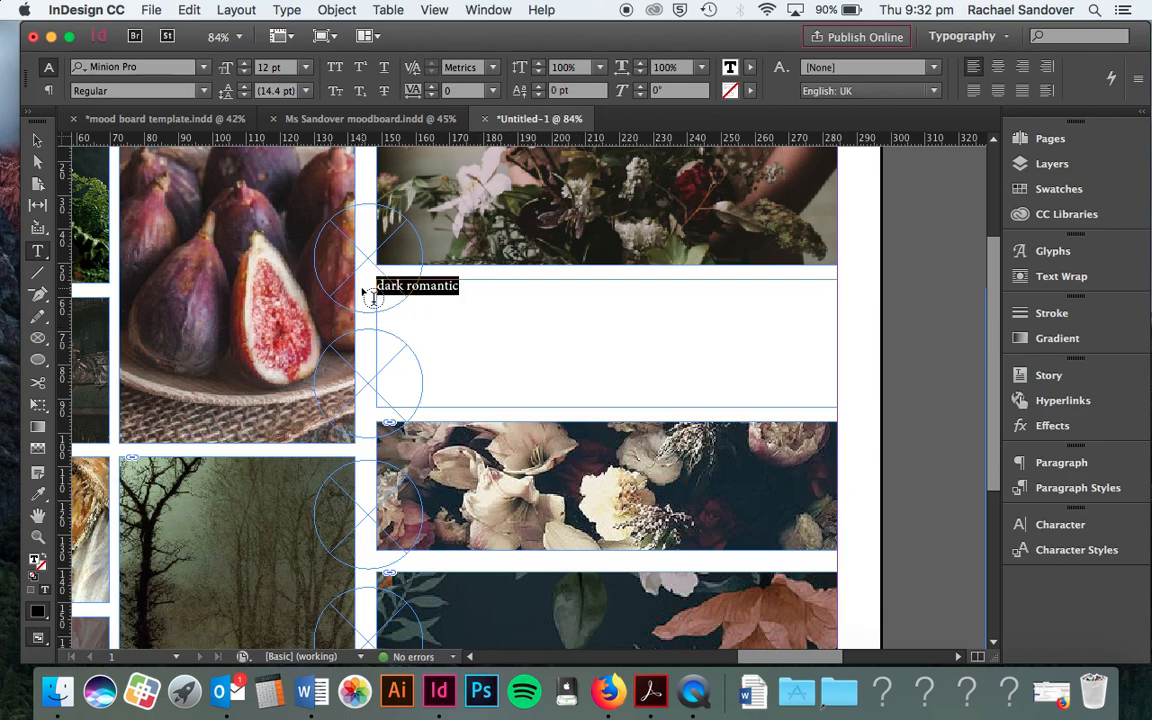
{"action": "left_click", "coordinate": [203, 67]}
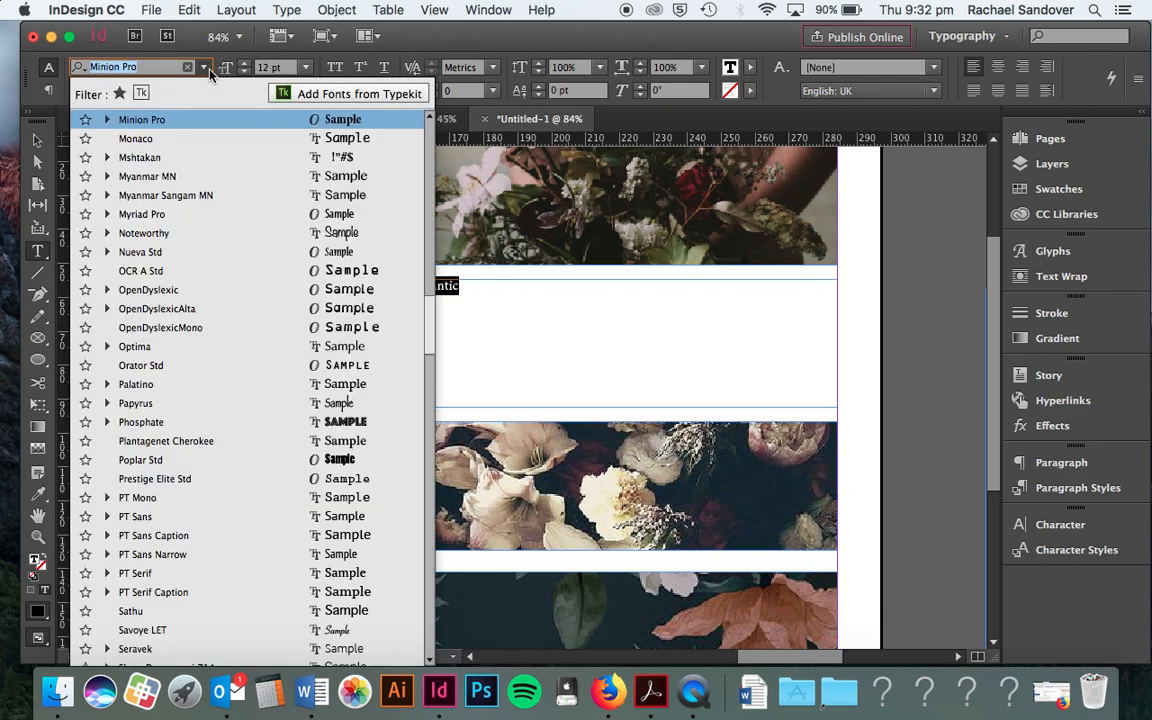
{"action": "scroll", "coordinate": [198, 296], "scroll_direction": "down", "scroll_amount": 2}
{"action": "scroll", "coordinate": [198, 296], "scroll_direction": "down", "scroll_amount": 6}
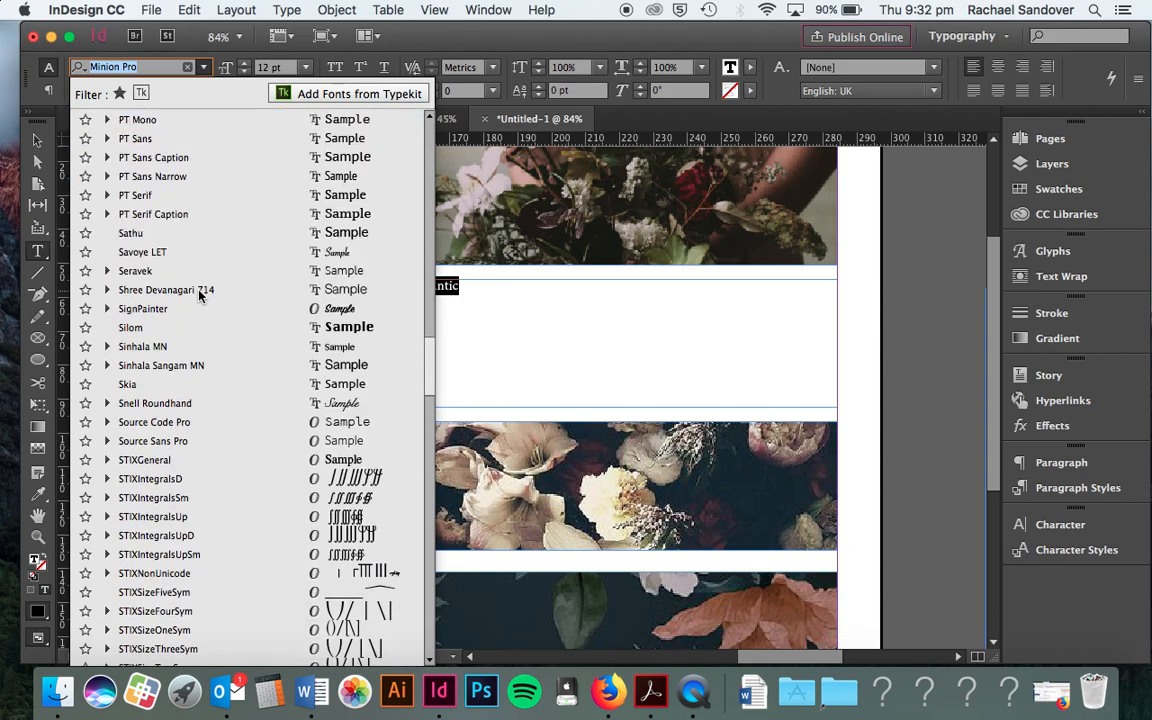
{"action": "left_click", "coordinate": [203, 403]}
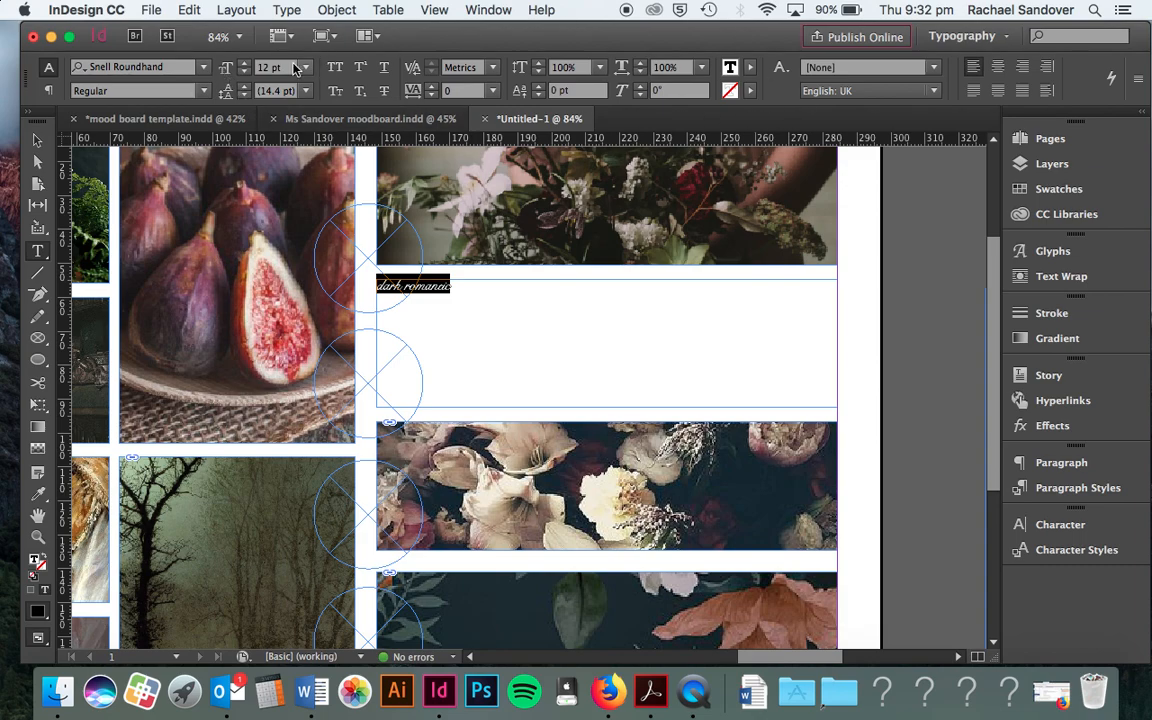
Set the title's font size to 63 pt
{"action": "left_click", "coordinate": [245, 62]}
{"action": "left_click", "coordinate": [245, 62]}
{"action": "left_click", "coordinate": [245, 62]}
{"action": "left_click", "coordinate": [245, 62]}
{"action": "left_click", "coordinate": [245, 62]}
{"action": "left_click", "coordinate": [245, 62]}
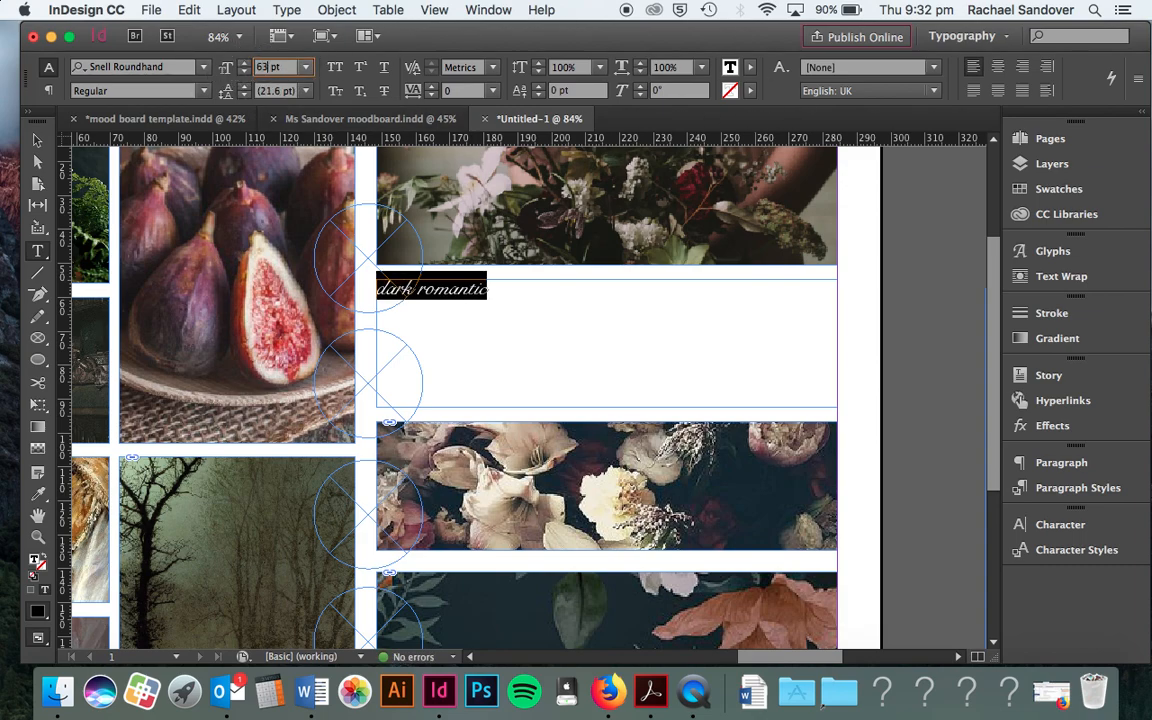
{"action": "type", "text": "3"}
{"action": "key", "text": "Return"}
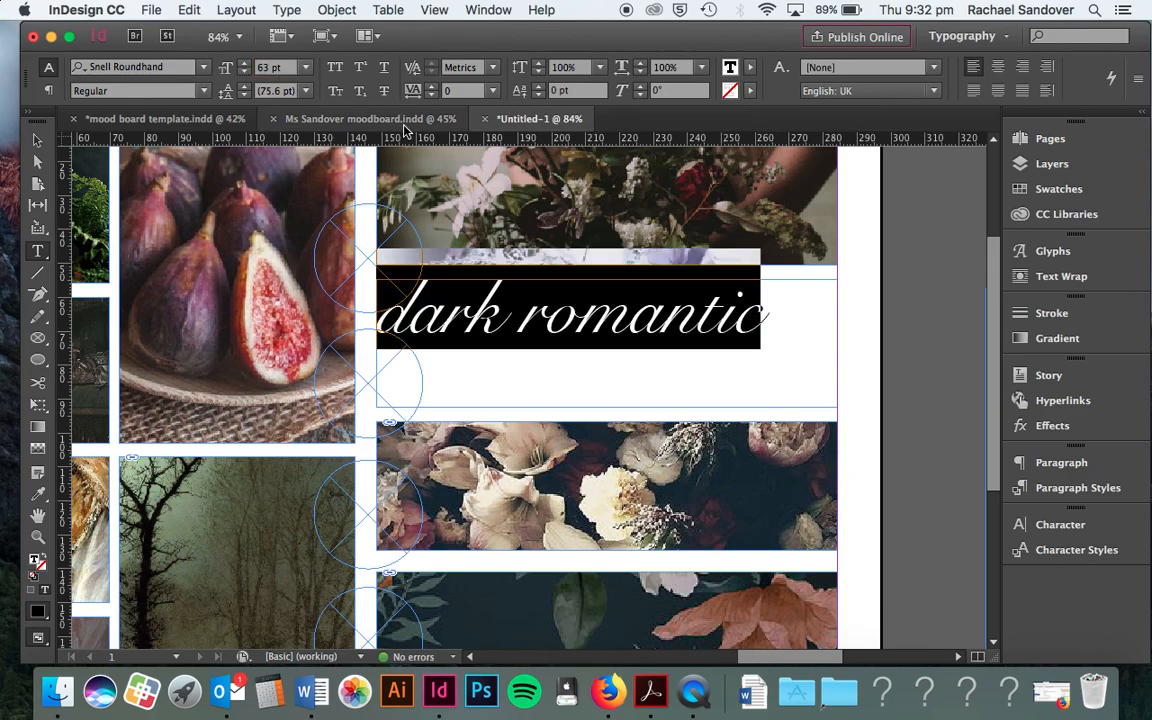
Check the title on the finished example mood board and capitalise both words of the new title as "Dark Romantic"
{"action": "left_click", "coordinate": [372, 119]}
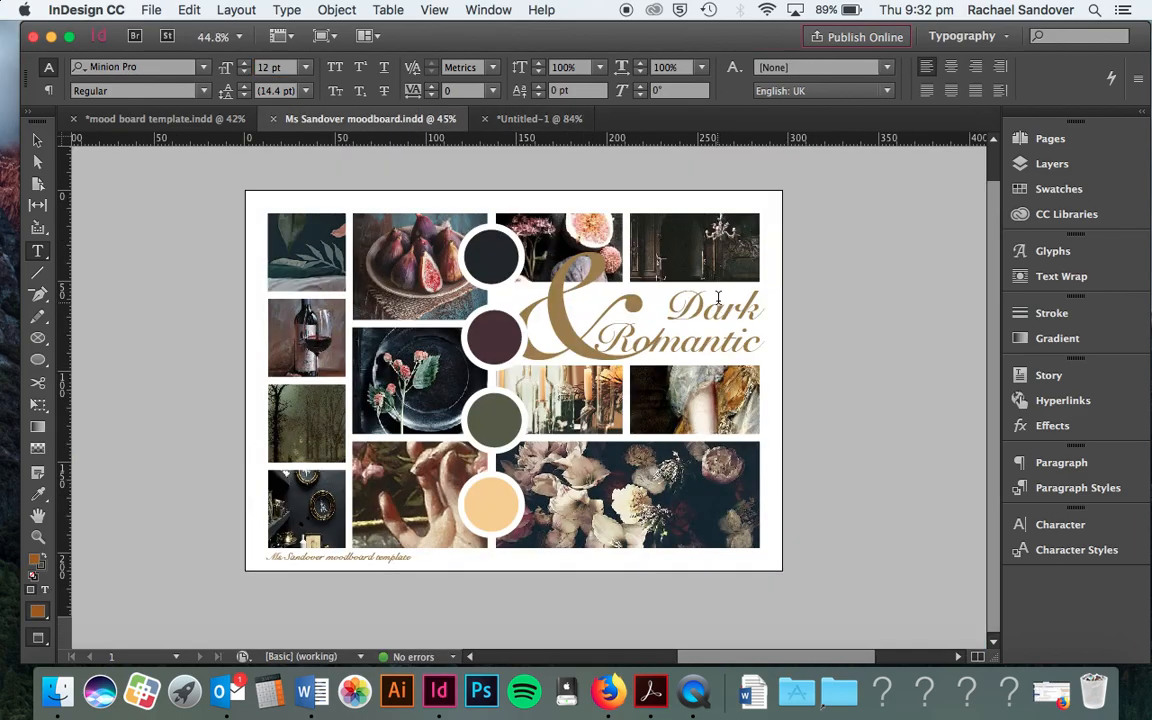
{"action": "left_click", "coordinate": [535, 119]}
{"action": "left_click", "coordinate": [377, 267]}
{"action": "key", "text": "Delete"}
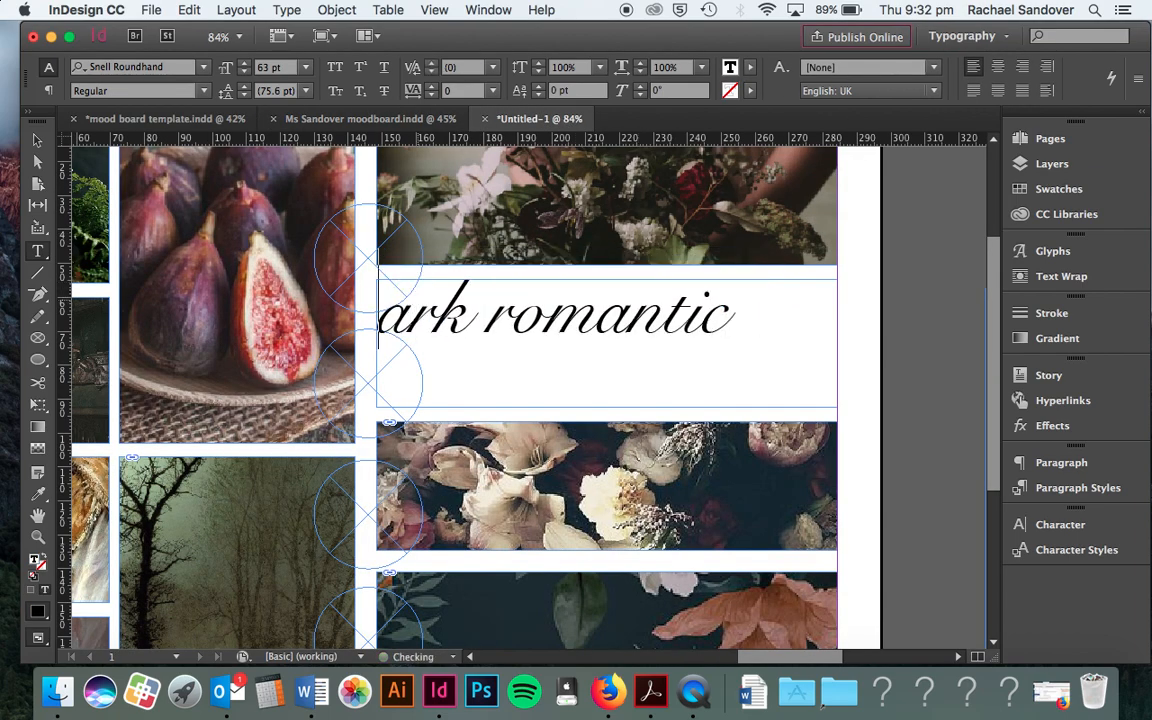
{"action": "type", "text": "D"}
{"action": "left_click", "coordinate": [579, 318]}
{"action": "key", "text": "BackSpace"}
{"action": "type", "text": "R"}
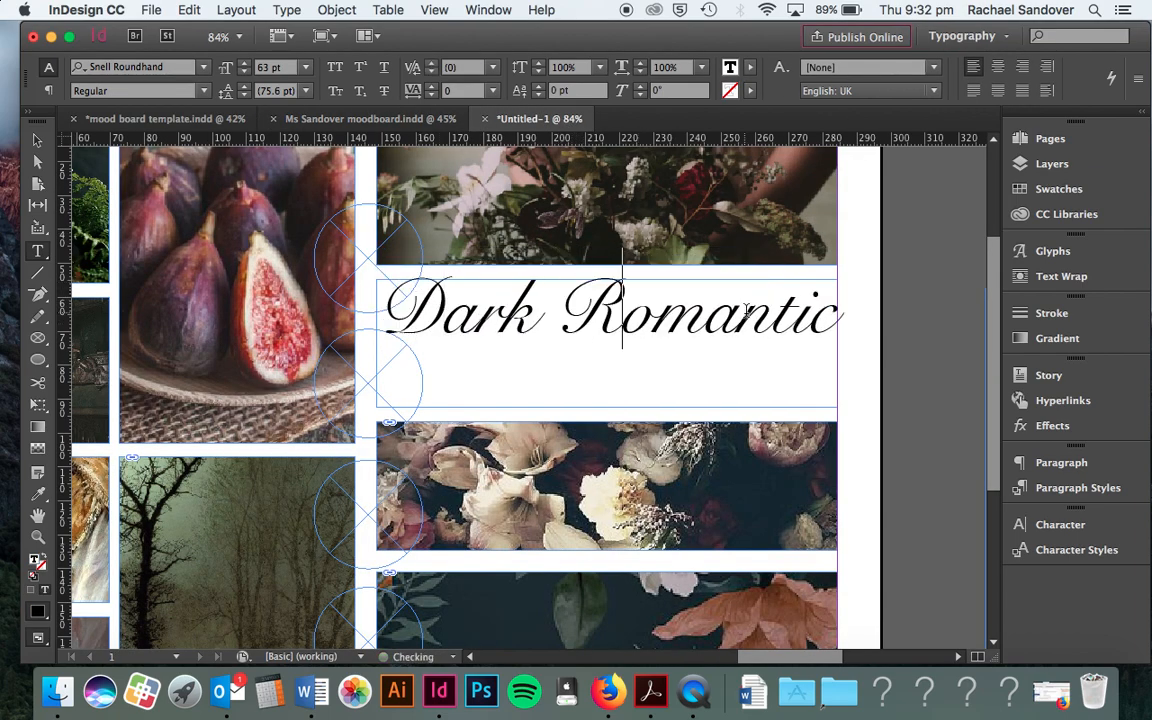
Resize the title's text frame to about 83.3 mm wide and 46.2 mm high so the words stack on two lines
{"action": "left_click", "coordinate": [37, 140]}
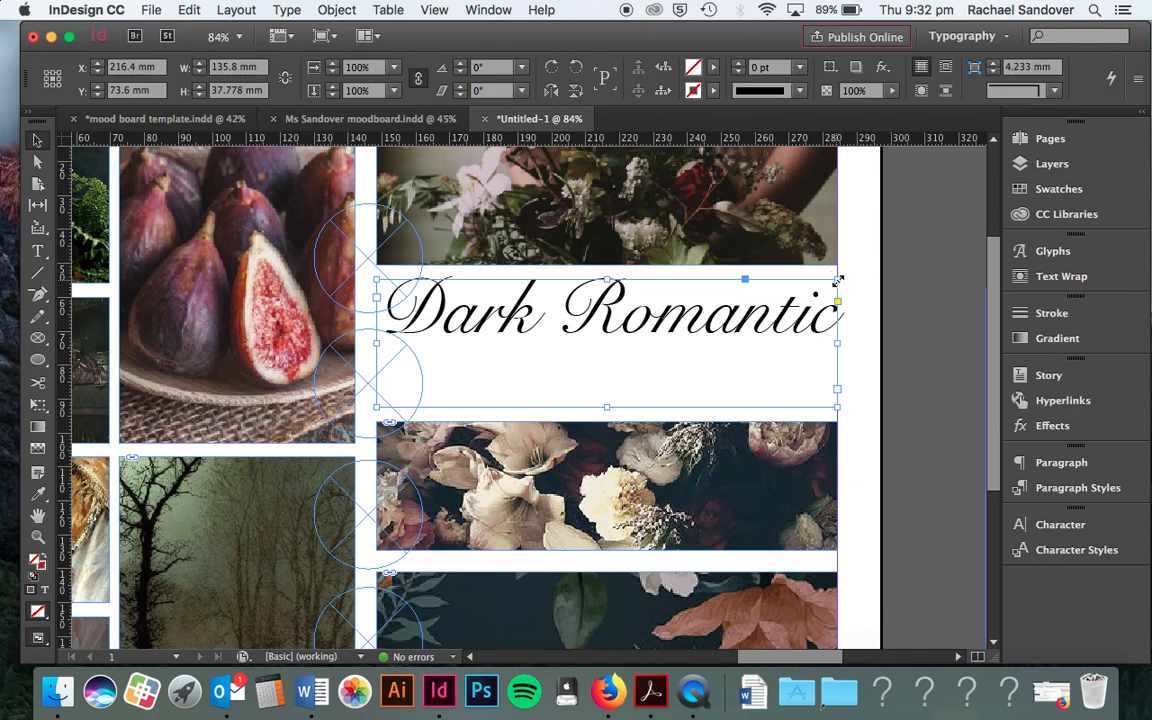
{"action": "left_click_drag", "start_coordinate": [376, 342], "coordinate": [517, 341]}
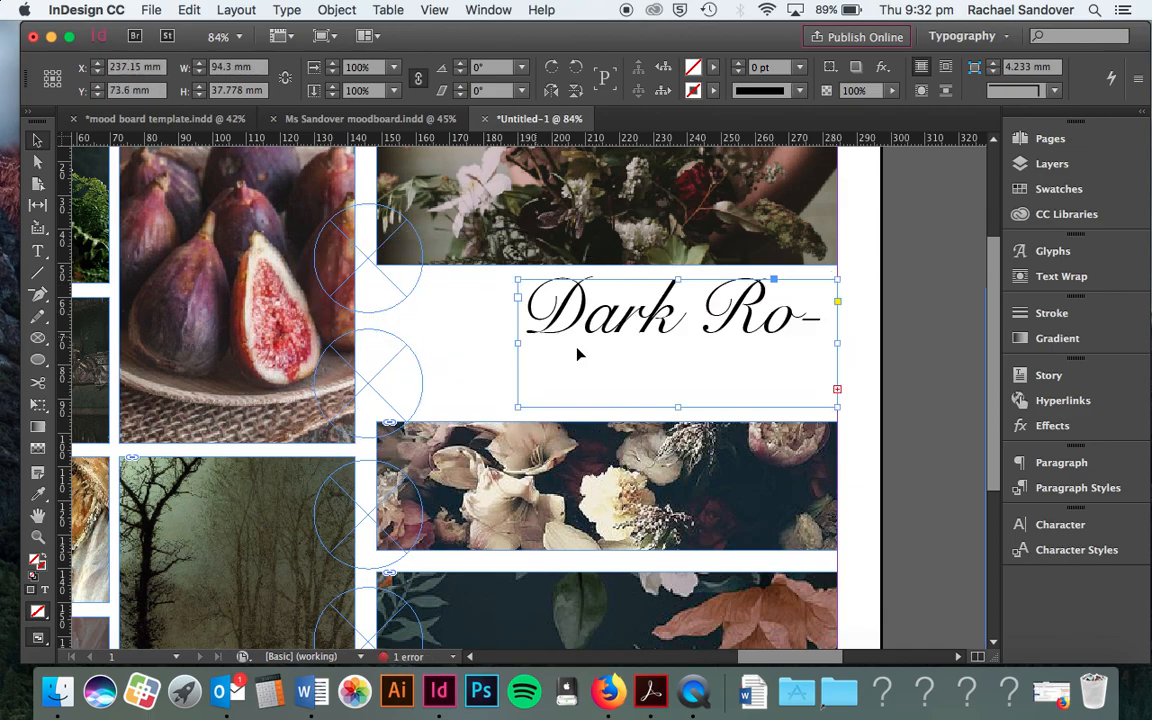
{"action": "left_click_drag", "start_coordinate": [517, 345], "coordinate": [442, 345]}
{"action": "left_click_drag", "start_coordinate": [799, 343], "coordinate": [837, 343]}
{"action": "left_click_drag", "start_coordinate": [438, 344], "coordinate": [555, 345]}
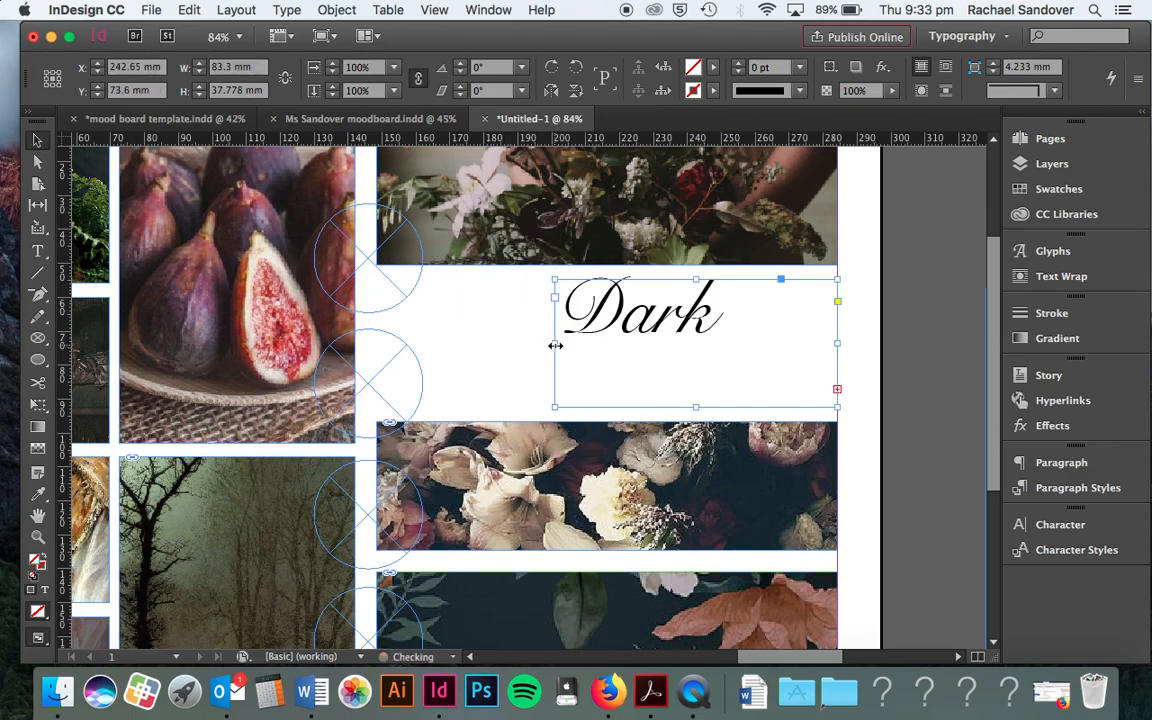
{"action": "left_click_drag", "start_coordinate": [697, 407], "coordinate": [700, 420]}
{"action": "mouse_move", "coordinate": [697, 280]}
{"action": "left_mouse_down"}
{"action": "mouse_move", "coordinate": [699, 255]}
{"action": "mouse_move", "coordinate": [705, 266]}
{"action": "left_mouse_up"}
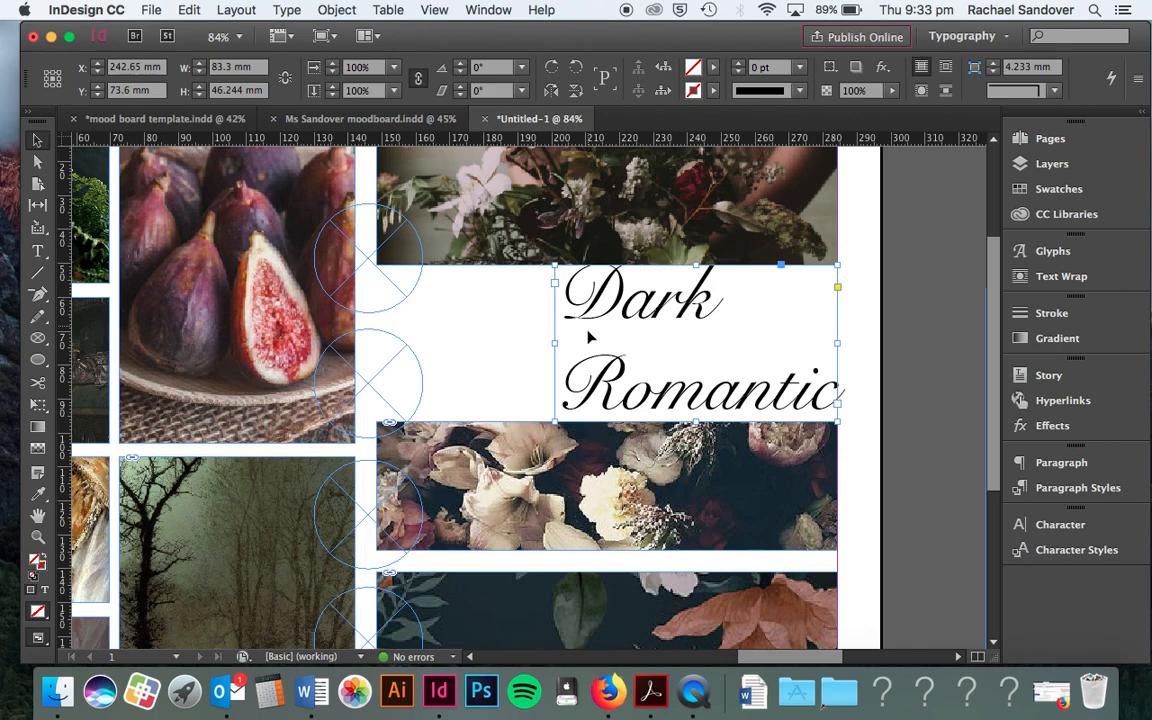
Tighten the leading of the whole two-line title to 55 pt
{"action": "double_click", "coordinate": [607, 388]}
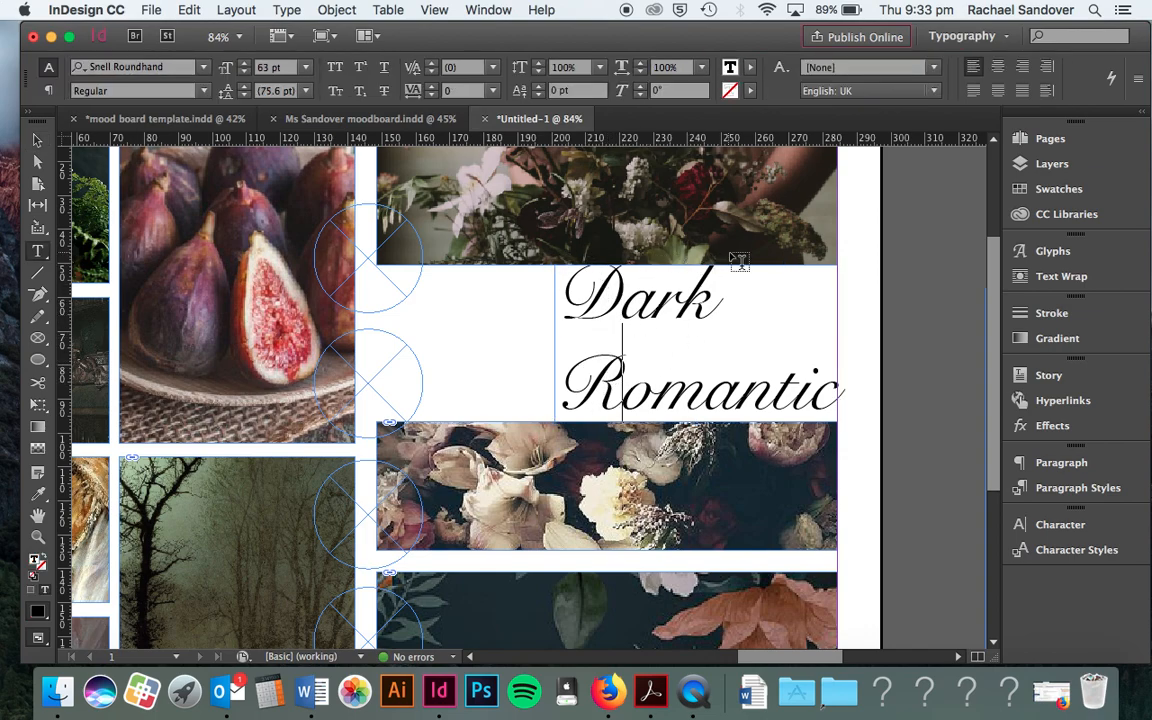
{"action": "left_click_drag", "start_coordinate": [833, 393], "coordinate": [549, 288]}
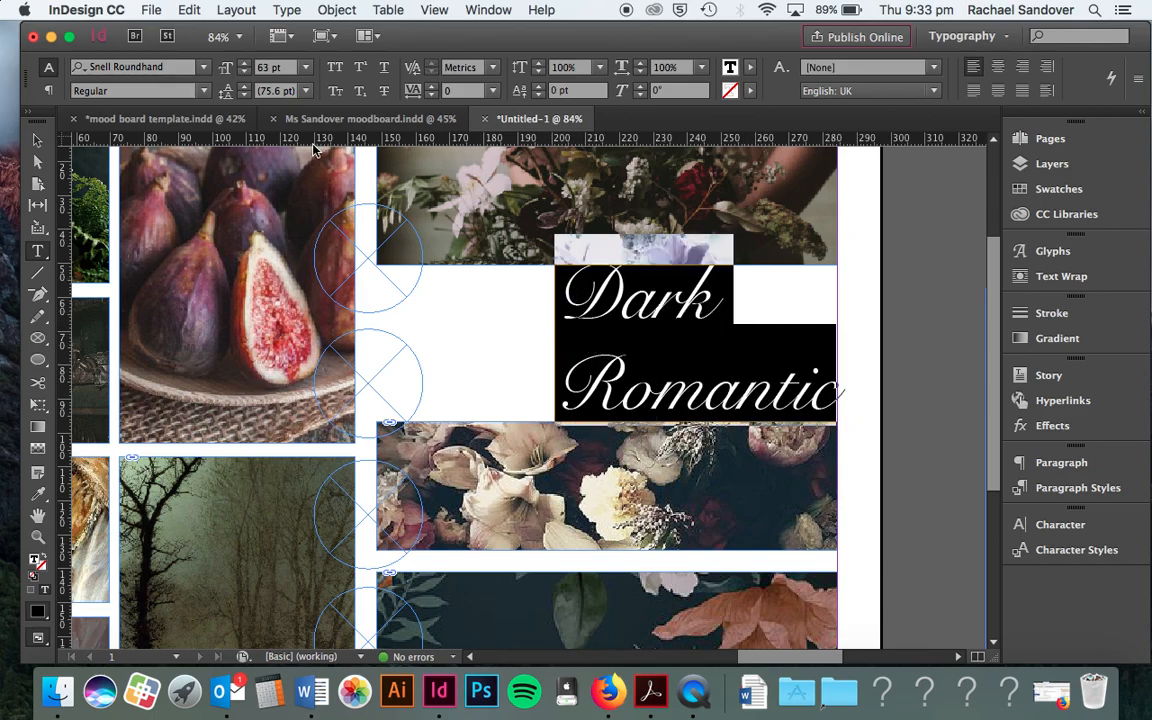
{"action": "left_click", "coordinate": [229, 96]}
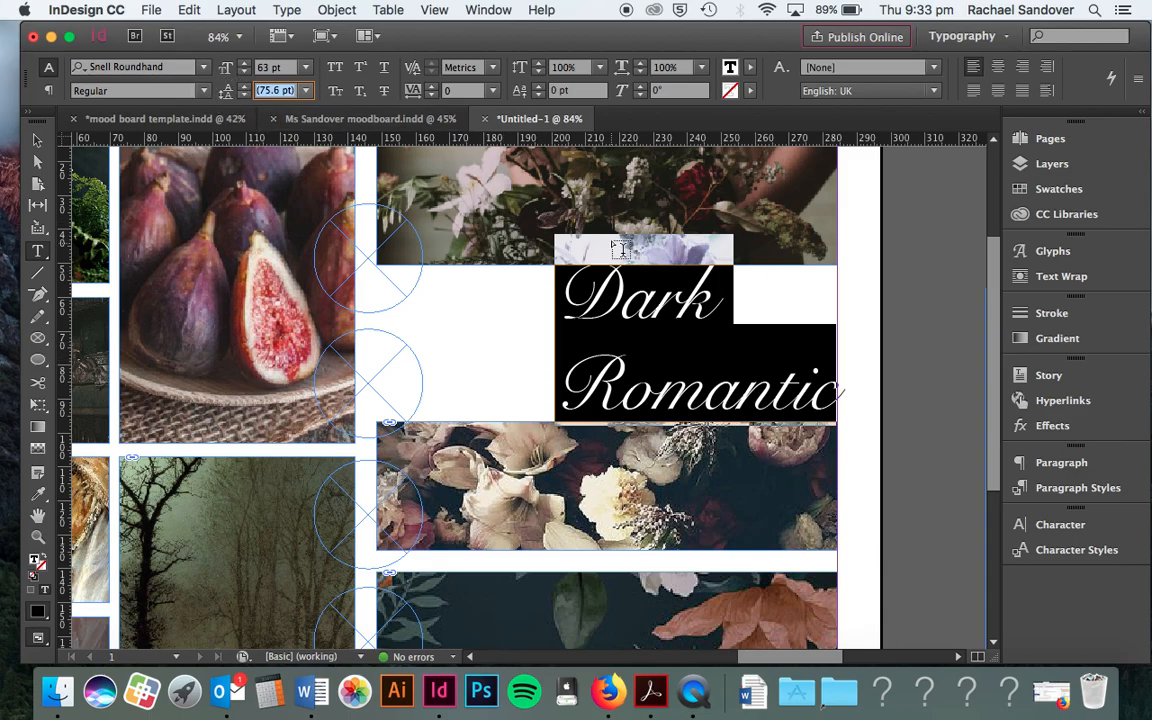
{"action": "left_click", "coordinate": [244, 95]}
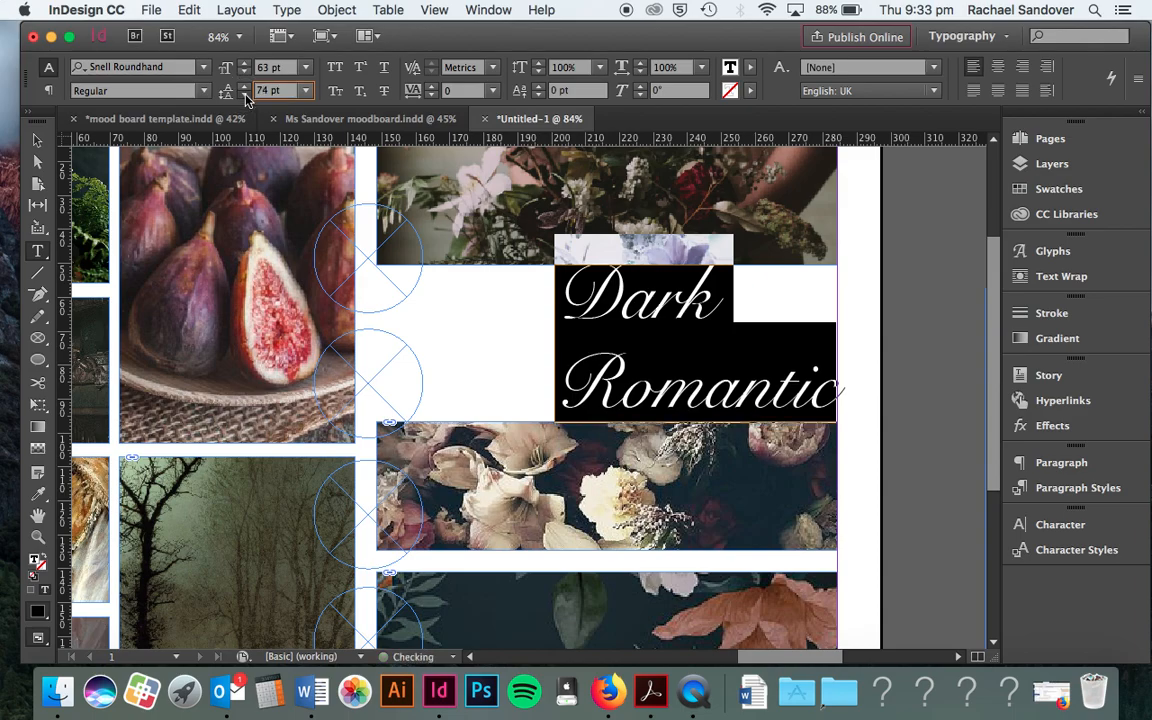
{"action": "left_click", "coordinate": [244, 95]}
{"action": "left_click", "coordinate": [244, 95]}
{"action": "left_click", "coordinate": [244, 95]}
{"action": "left_click", "coordinate": [244, 95]}
{"action": "left_click", "coordinate": [244, 95]}
{"action": "left_click", "coordinate": [244, 95]}
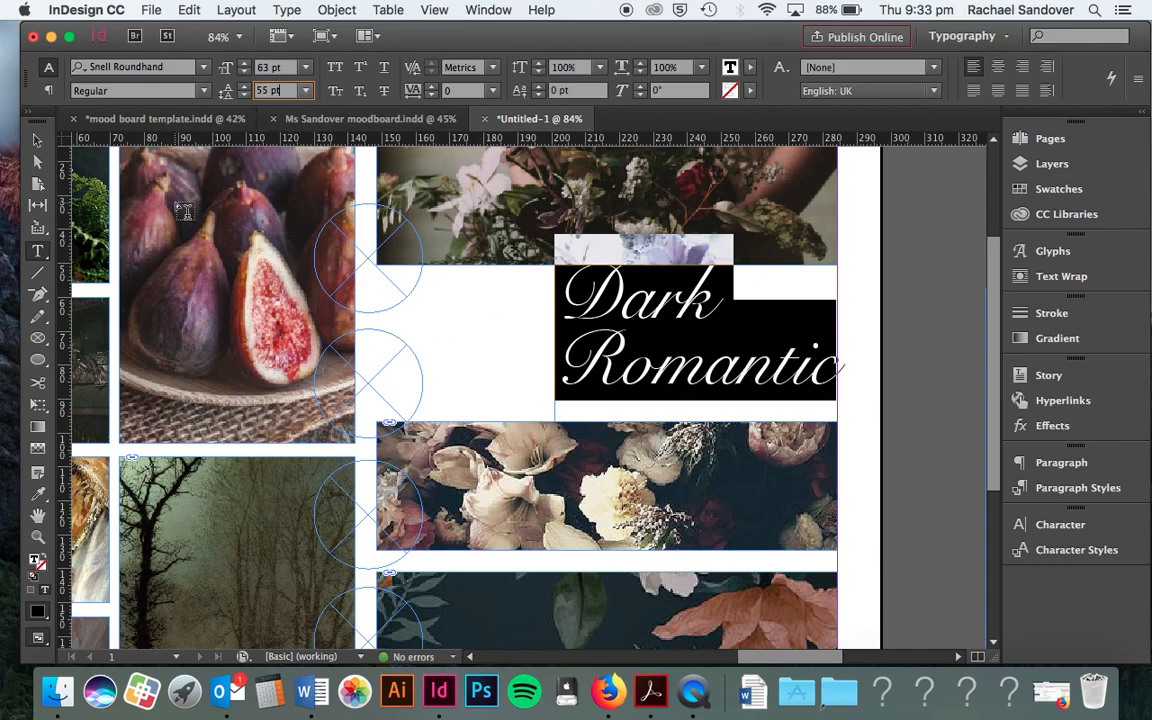
Fit the title's frame to its content and move it down to centre it between the bouquet and floral images
{"action": "left_click", "coordinate": [37, 141]}
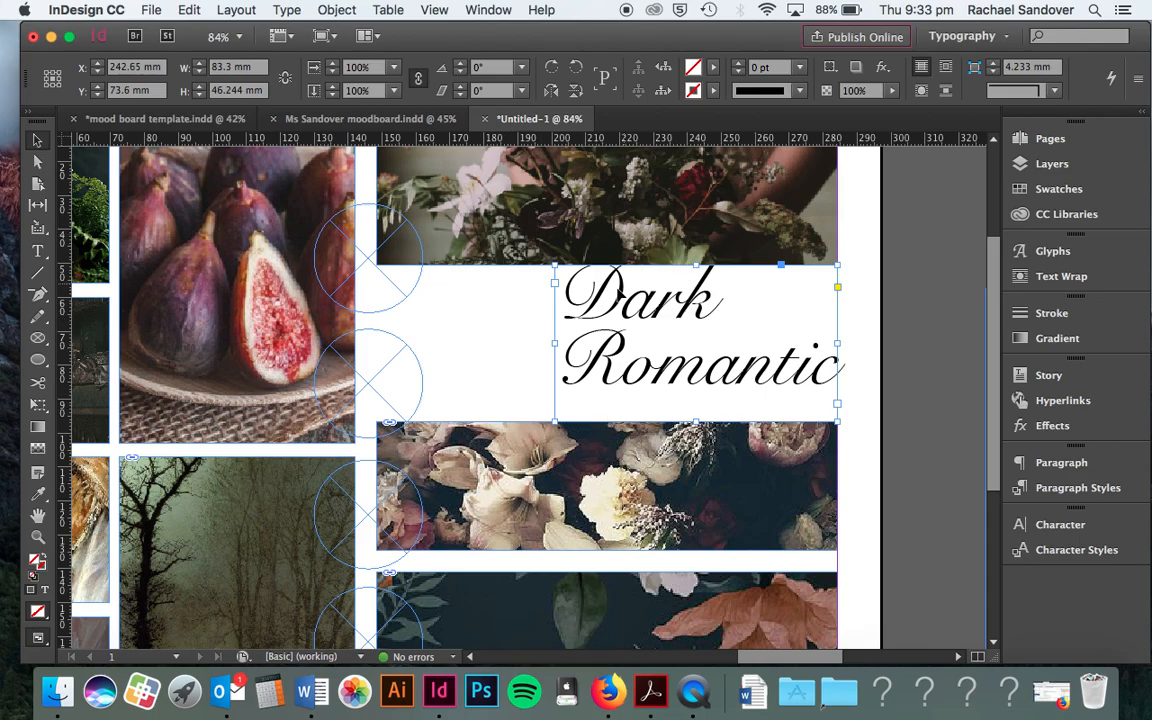
{"action": "right_click", "coordinate": [612, 313]}
{"action": "mouse_move", "coordinate": [658, 434]}
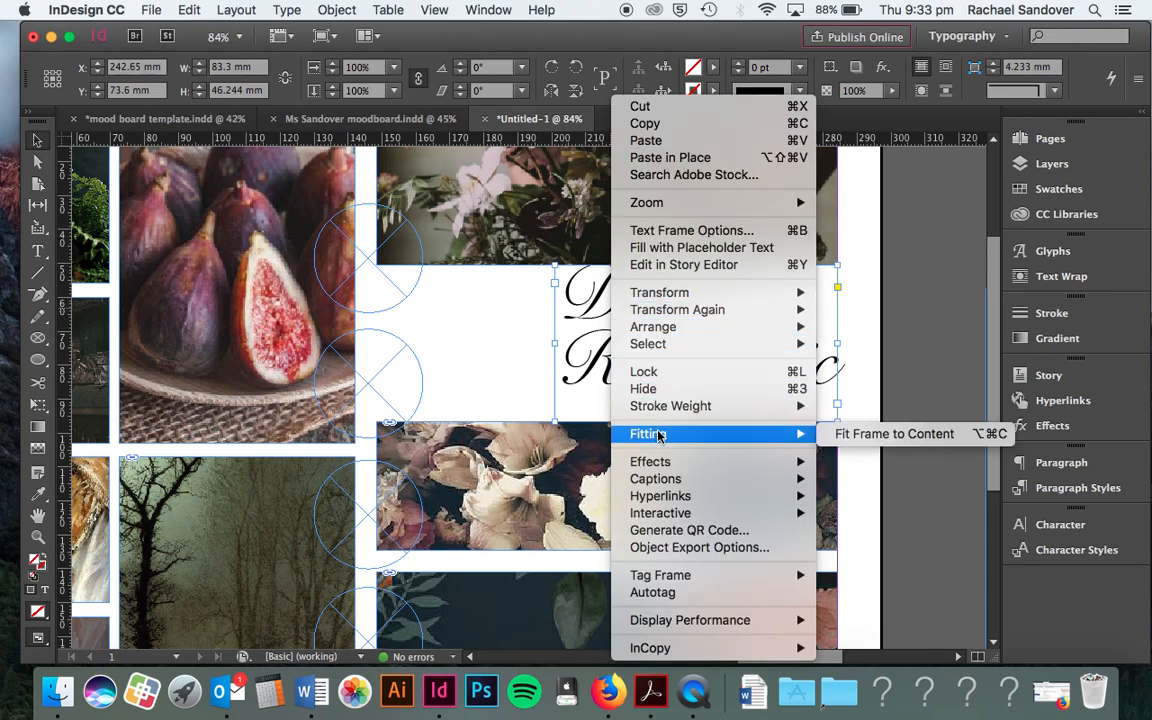
{"action": "left_click", "coordinate": [866, 436]}
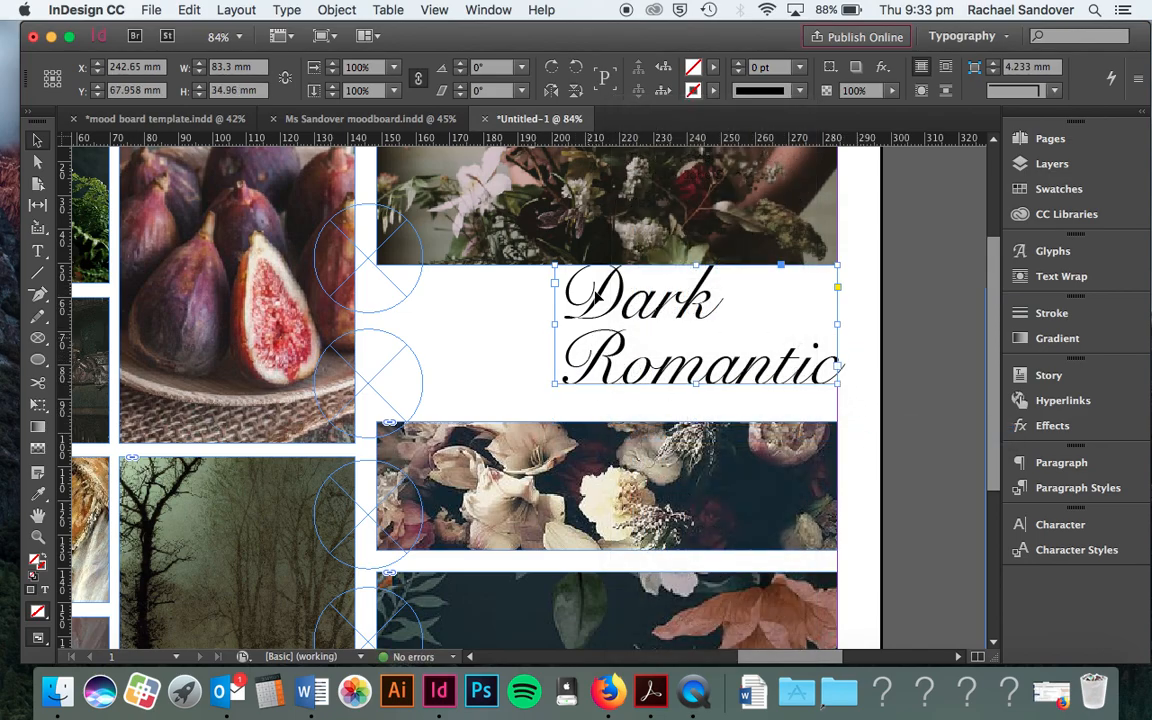
{"action": "left_click_drag", "start_coordinate": [594, 288], "coordinate": [647, 325]}
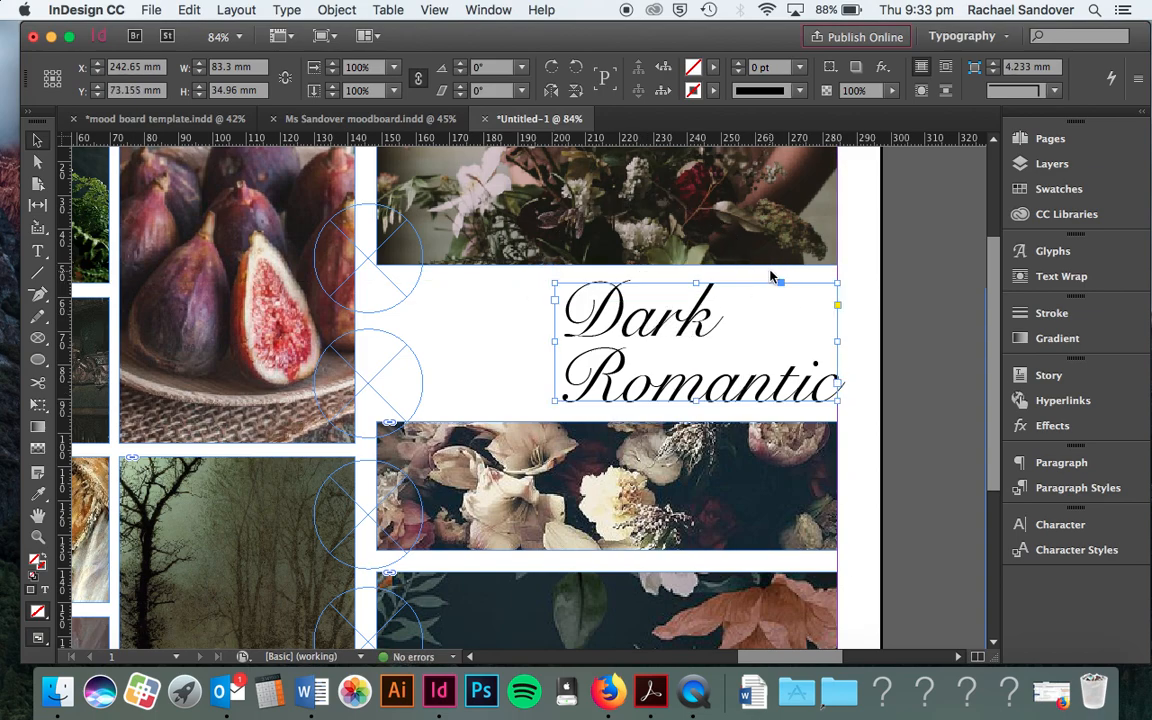
{"action": "left_click", "coordinate": [881, 271]}
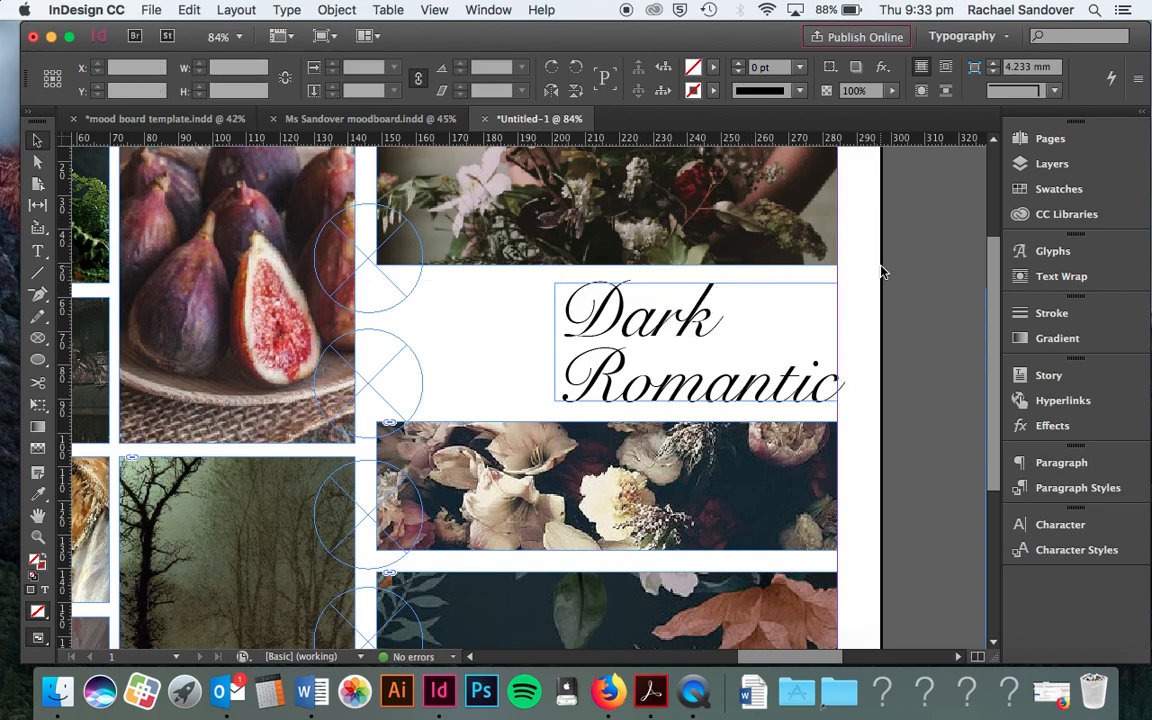
Preview the whole mood board with its title, then return to the view with frame edges
{"action": "scroll", "coordinate": [881, 271], "scroll_direction": "down", "scroll_amount": 5}
{"action": "scroll", "coordinate": [881, 271], "scroll_direction": "down", "scroll_amount": 1}
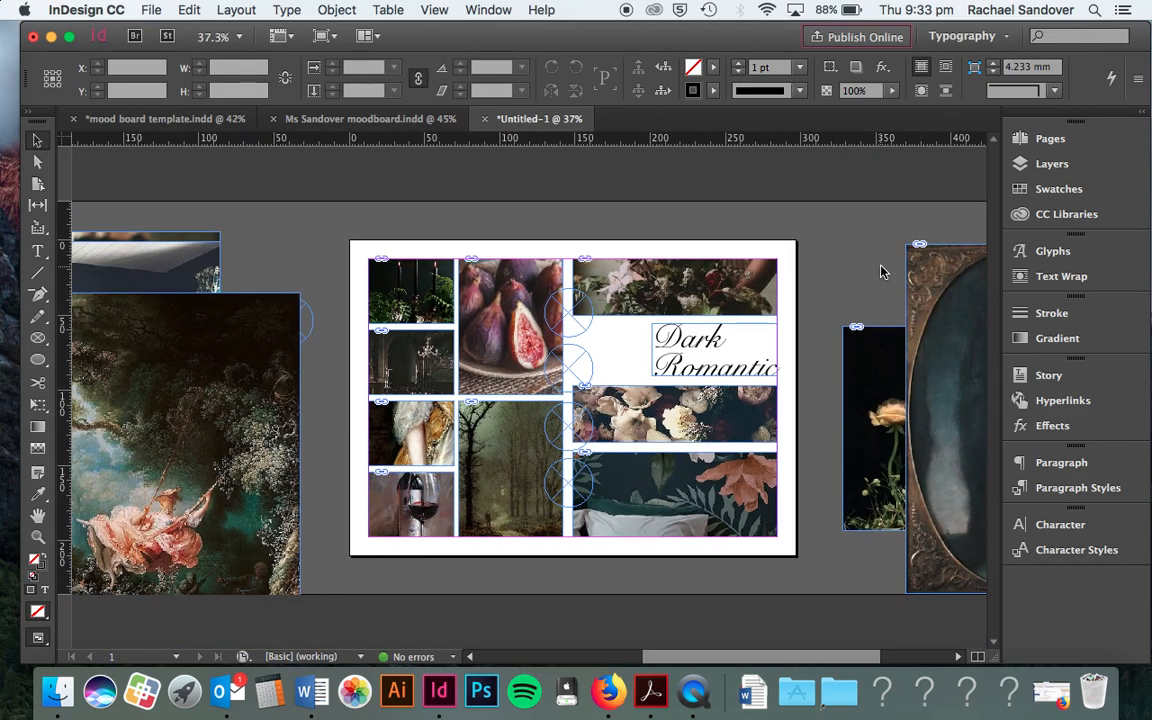
{"action": "key", "text": "w"}
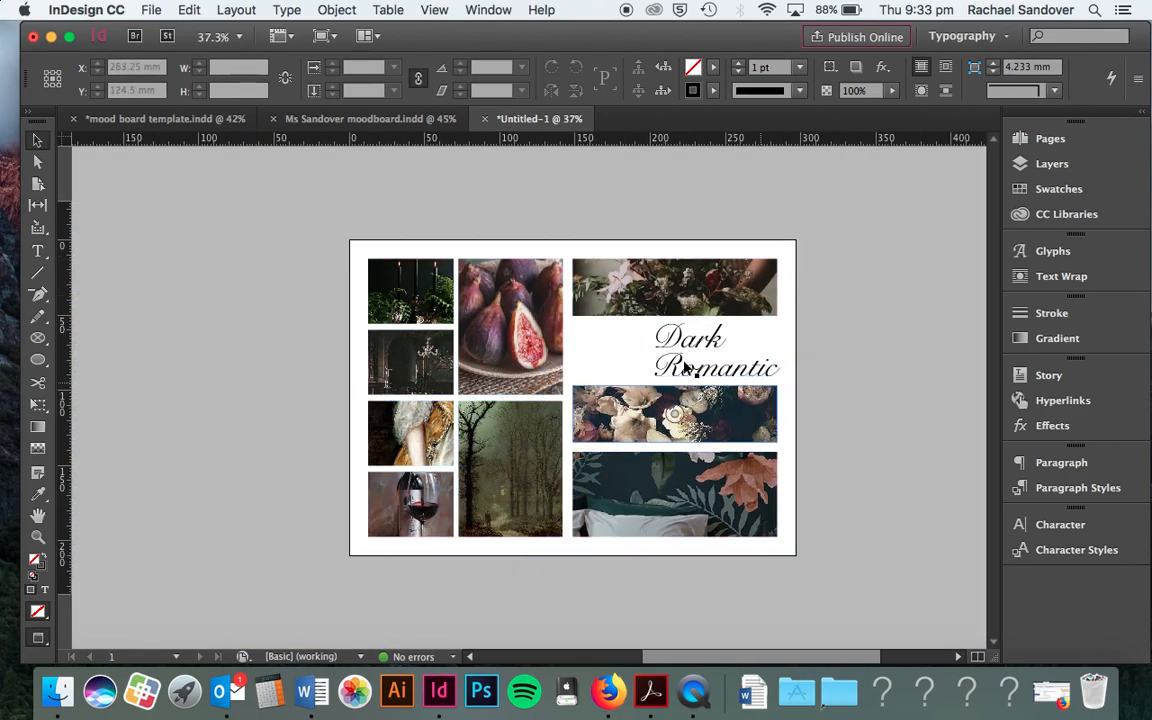
{"action": "scroll", "coordinate": [457, 452], "scroll_direction": "up", "scroll_amount": 4}
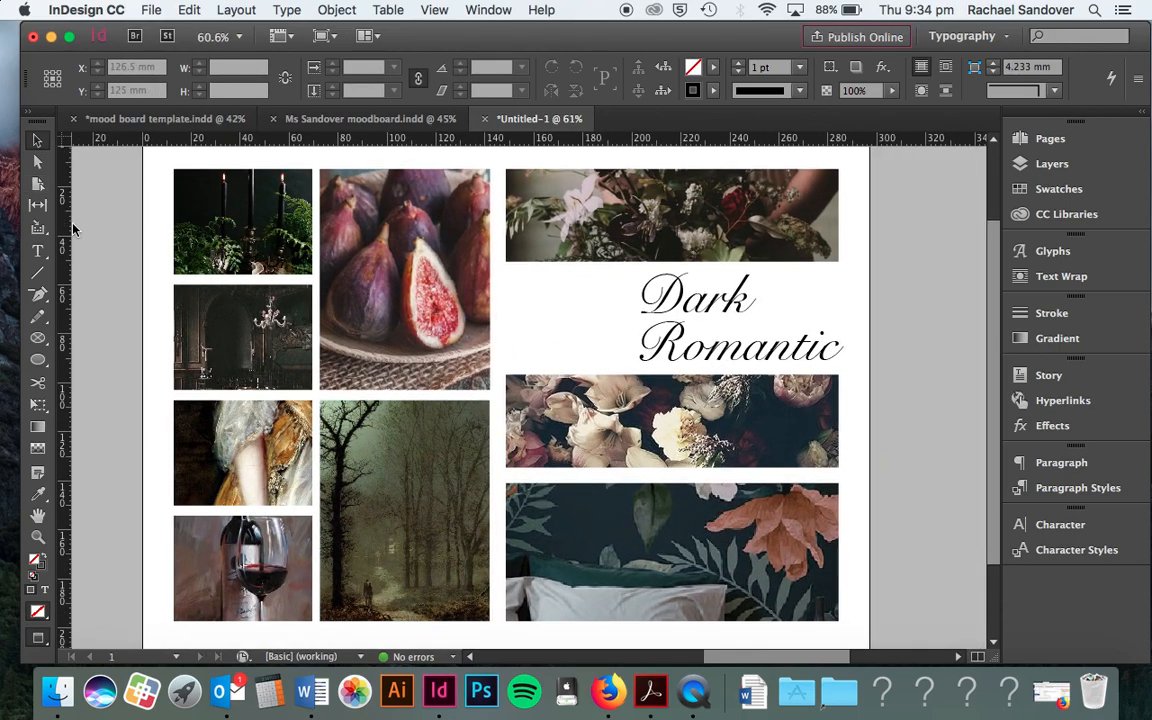
{"action": "key", "text": "w"}
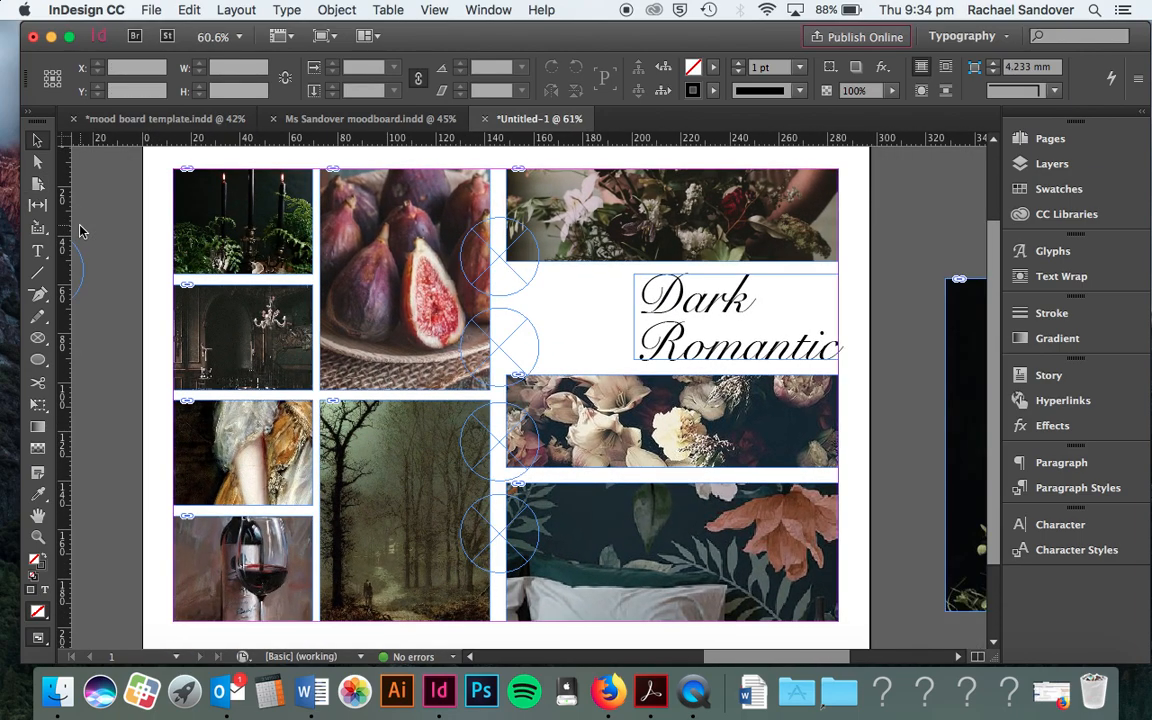
Fill the lowest circle with the dark blue-green sampled by Eyedropper from the floral wallpaper image
{"action": "left_click", "coordinate": [499, 262]}
{"action": "left_click", "coordinate": [502, 362]}
{"action": "left_click", "coordinate": [504, 444]}
{"action": "left_click", "coordinate": [504, 515]}
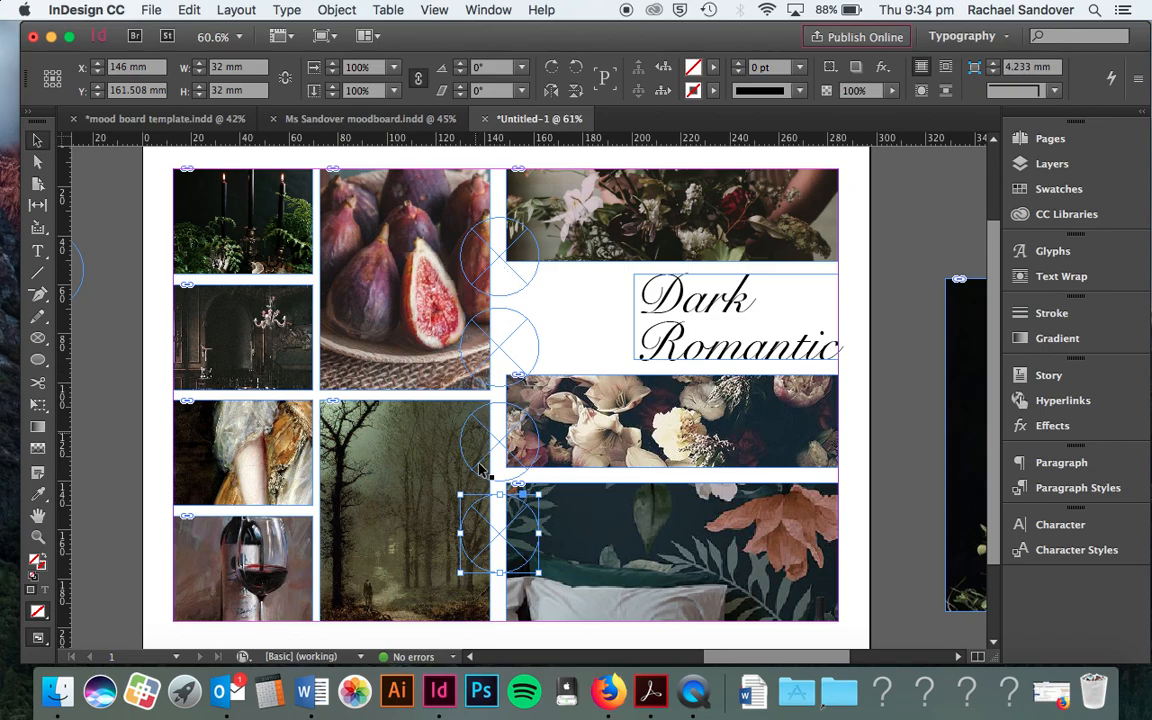
{"action": "scroll", "coordinate": [492, 513], "scroll_direction": "right", "scroll_amount": 1}
{"action": "scroll", "coordinate": [492, 513], "scroll_direction": "up", "scroll_amount": 1}
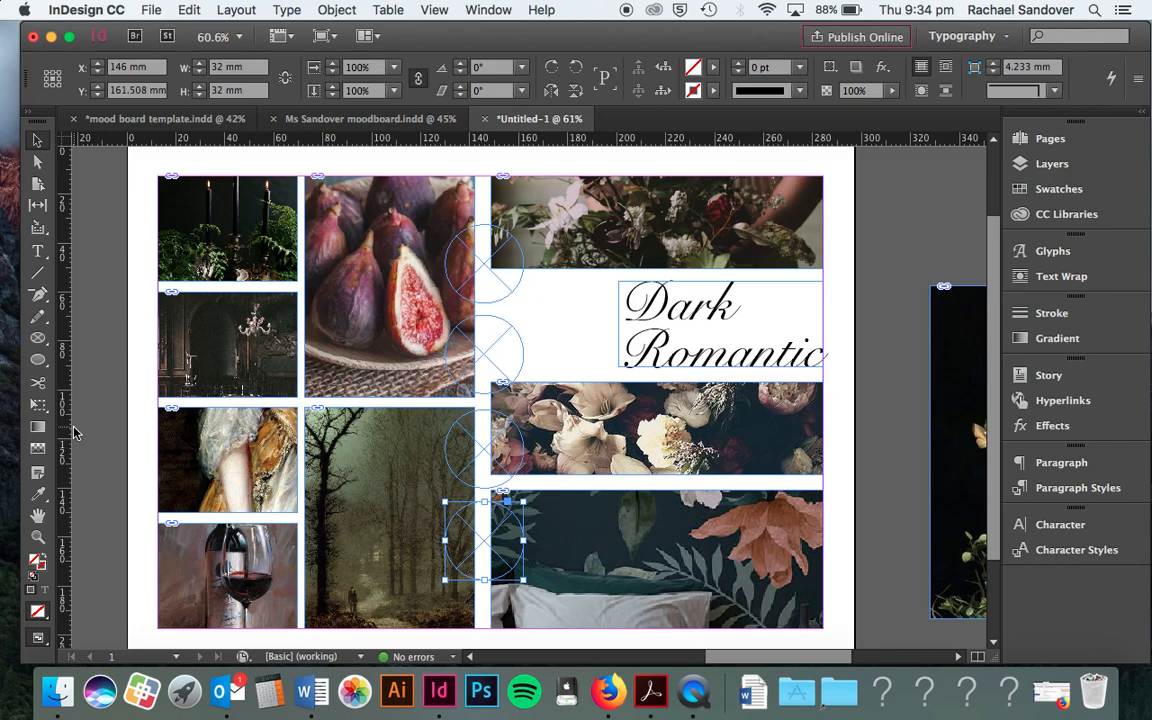
{"action": "left_click", "coordinate": [40, 495]}
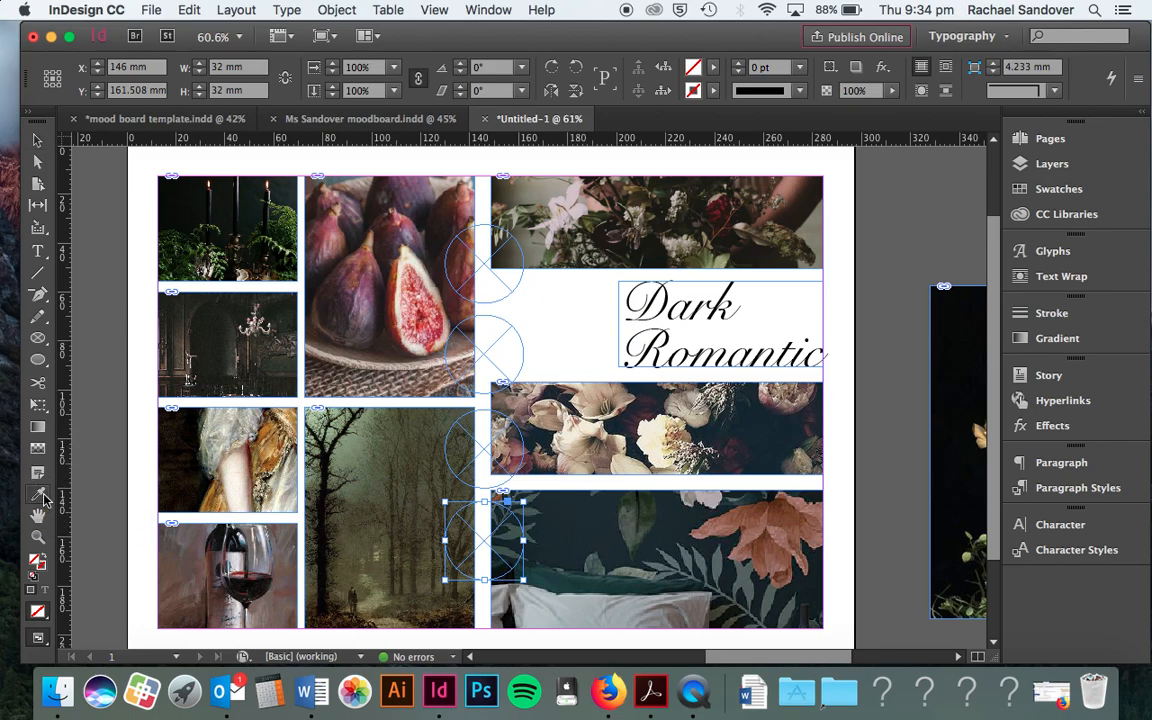
{"action": "left_click", "coordinate": [570, 521]}
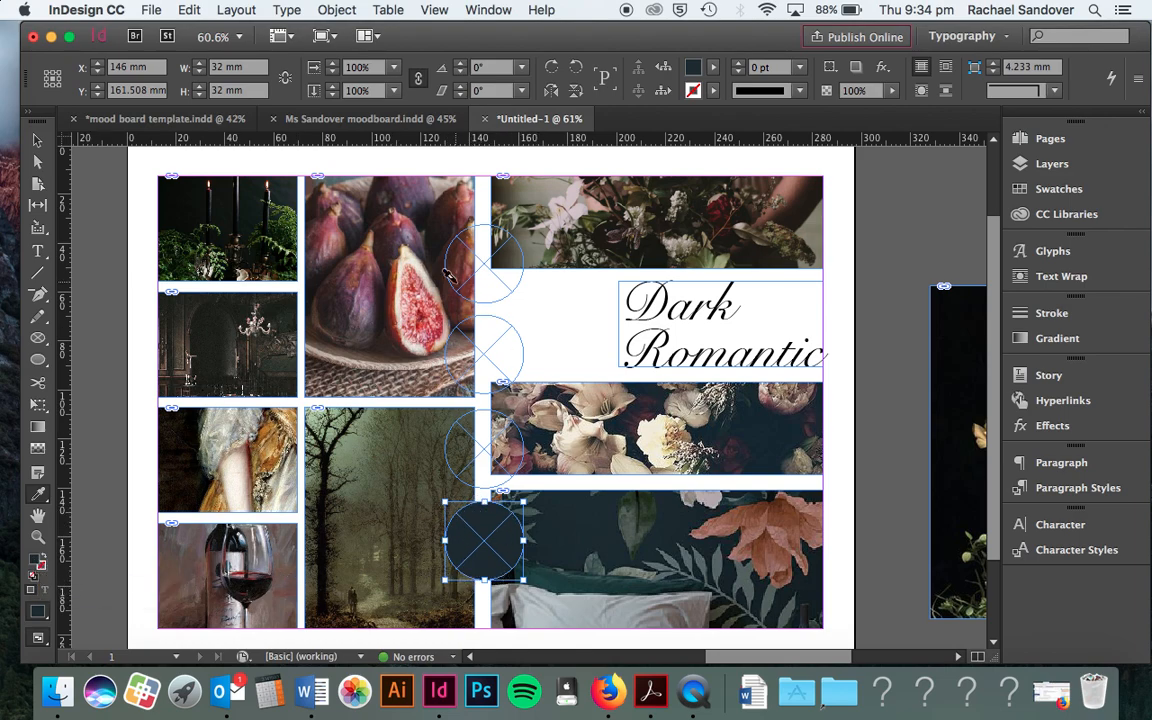
Check how the circles look in the finished example mood board and return to the untitled document
{"action": "left_click", "coordinate": [340, 118]}
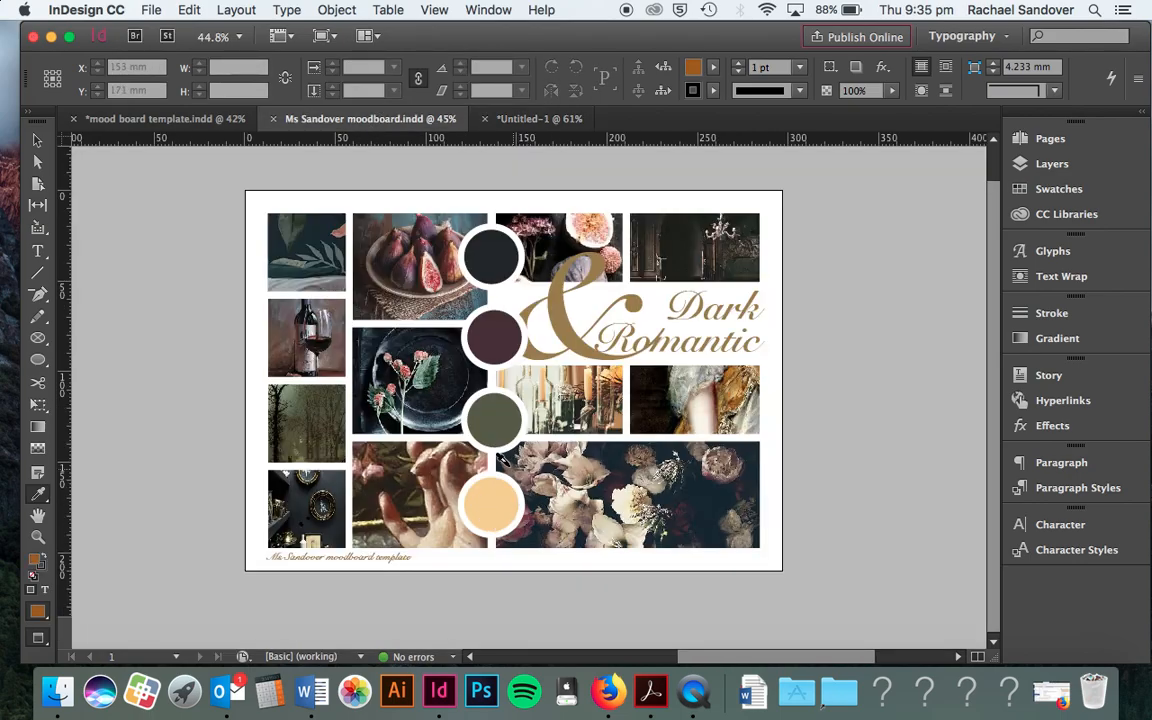
{"action": "left_click", "coordinate": [522, 120]}
{"action": "left_click", "coordinate": [37, 140]}
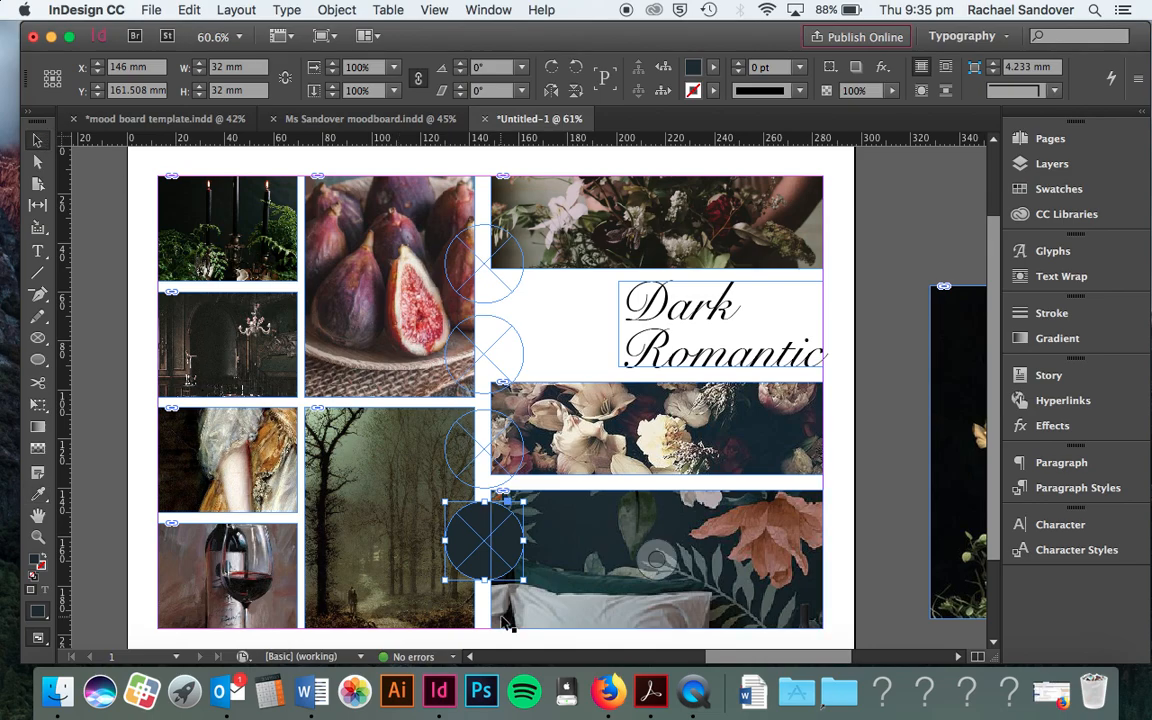
Set the lowest circle's stroke colour to the [Paper] swatch
{"action": "left_click", "coordinate": [714, 91]}
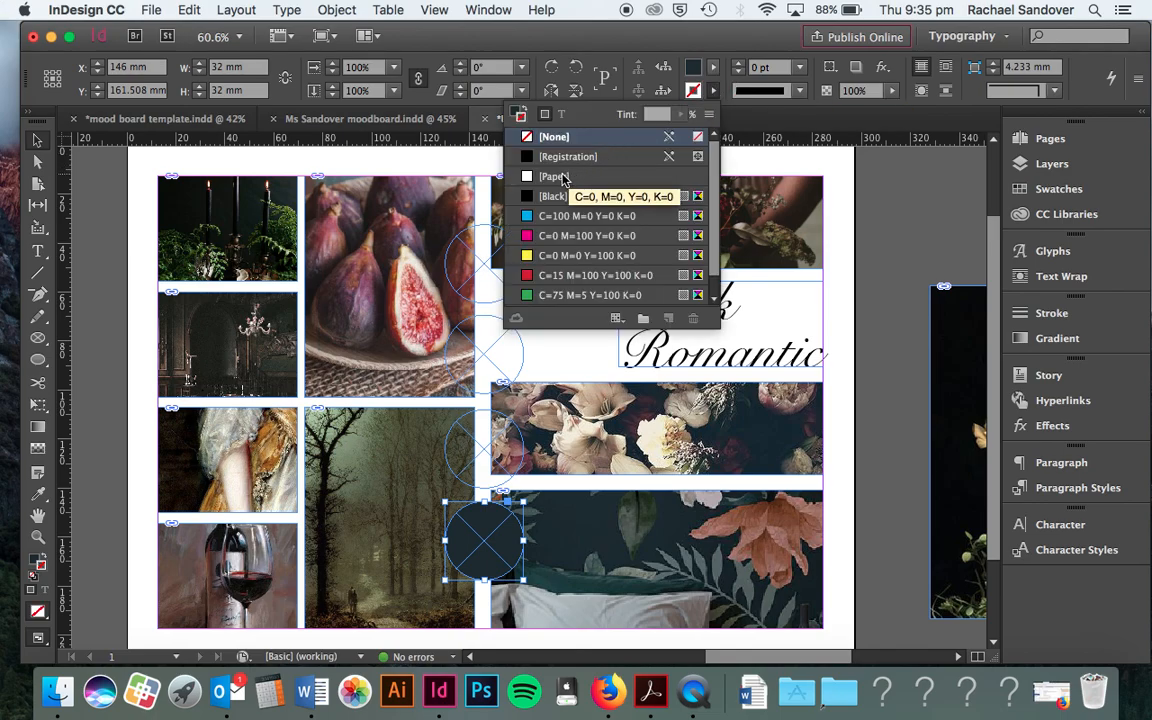
{"action": "left_click", "coordinate": [563, 178]}
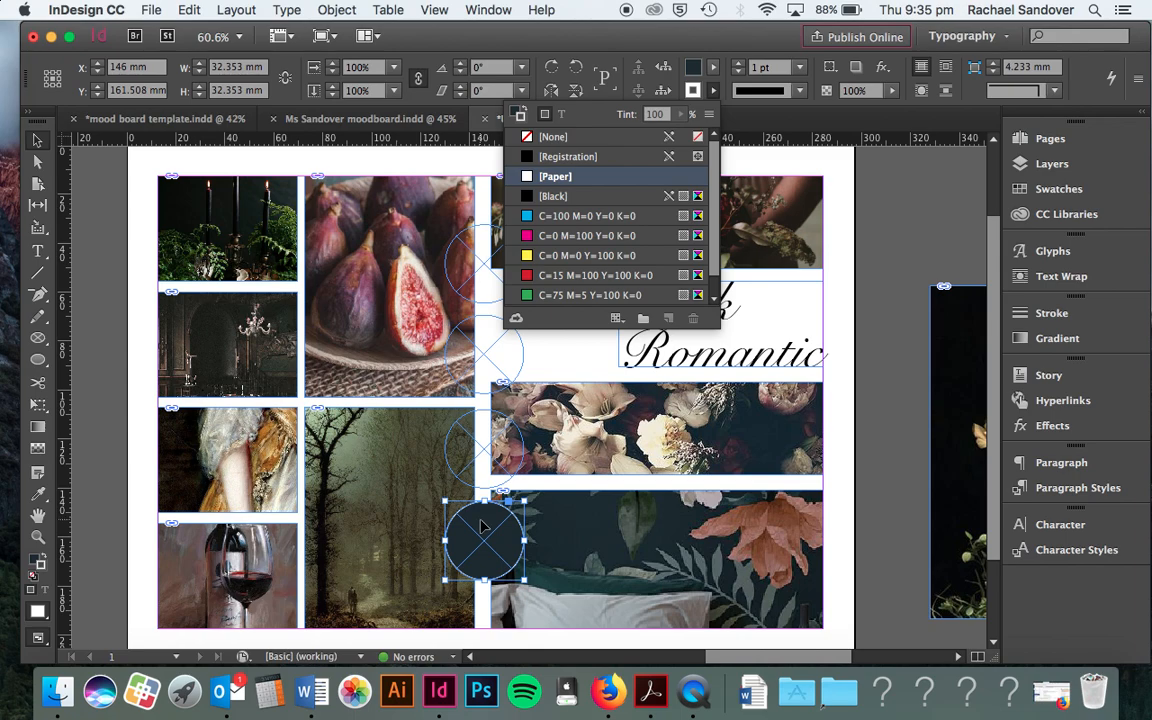
{"action": "left_click", "coordinate": [456, 38]}
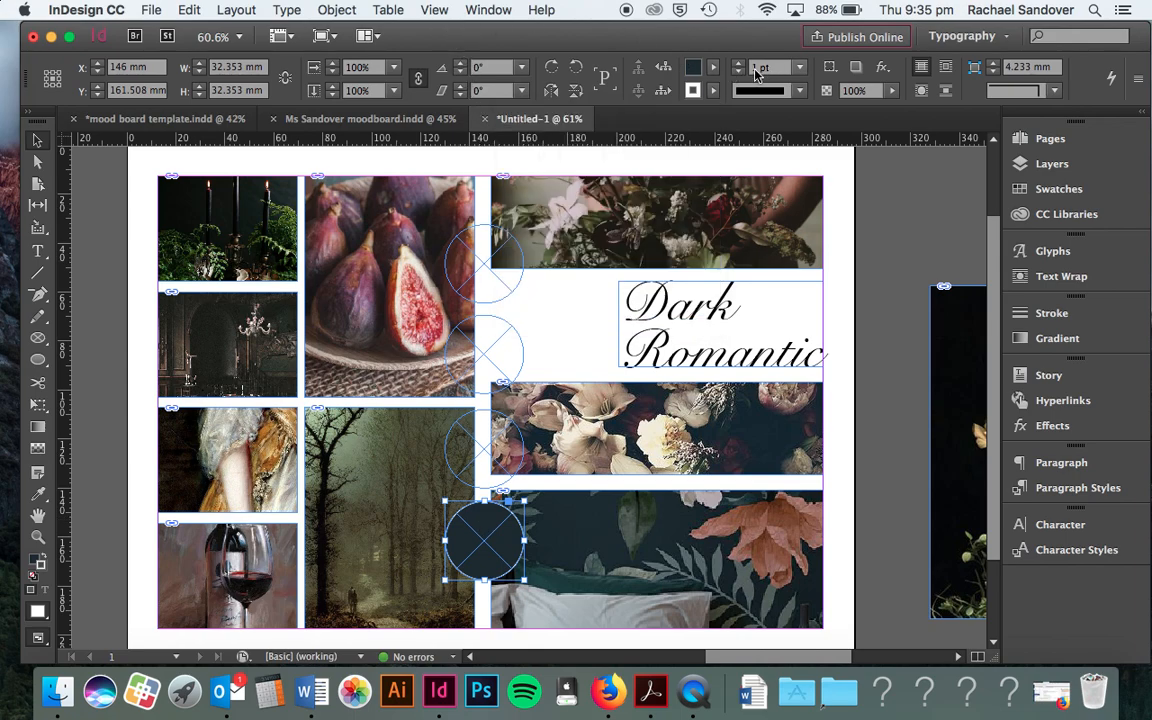
Thicken the lowest circle's white outline to a stroke weight of 9 pt
{"action": "left_click", "coordinate": [740, 63]}
{"action": "left_click", "coordinate": [740, 63]}
{"action": "left_click", "coordinate": [740, 63]}
{"action": "left_click", "coordinate": [740, 63]}
{"action": "left_click", "coordinate": [740, 63]}
{"action": "left_click", "coordinate": [740, 63]}
{"action": "left_click", "coordinate": [740, 63]}
{"action": "left_click", "coordinate": [740, 63]}
{"action": "left_click", "coordinate": [740, 63]}
{"action": "left_click", "coordinate": [741, 64]}
{"action": "left_click", "coordinate": [741, 64]}
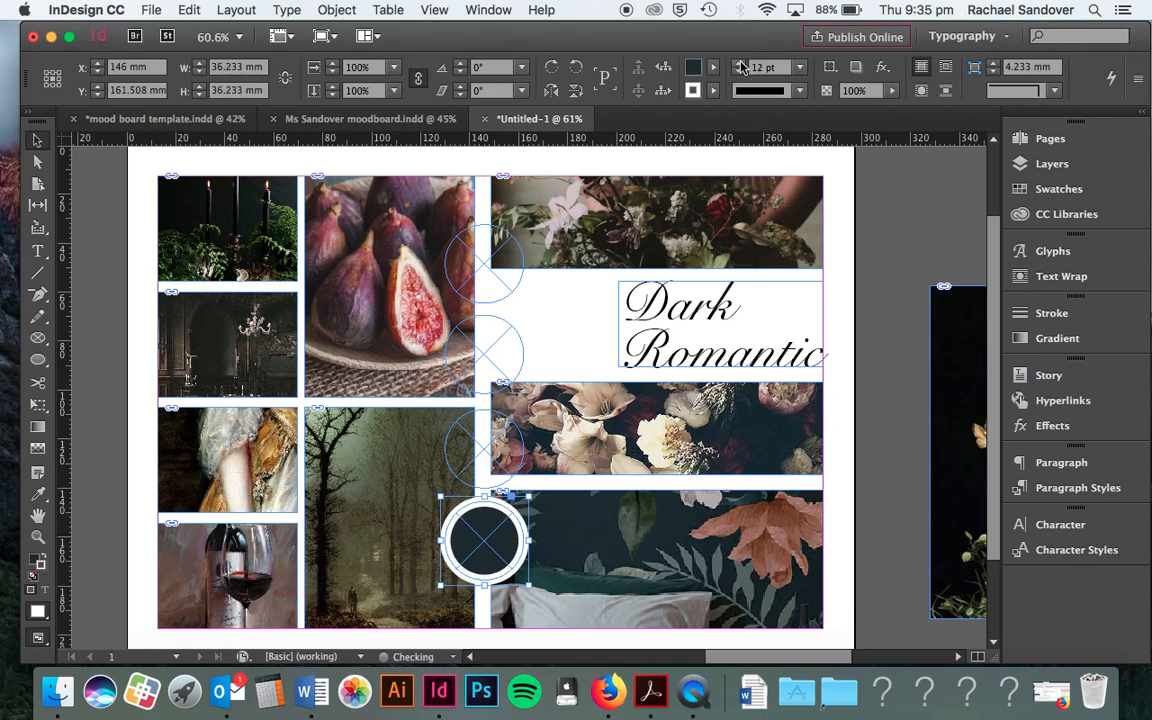
{"action": "left_click", "coordinate": [740, 71]}
{"action": "left_click", "coordinate": [740, 71]}
{"action": "left_click", "coordinate": [740, 71]}
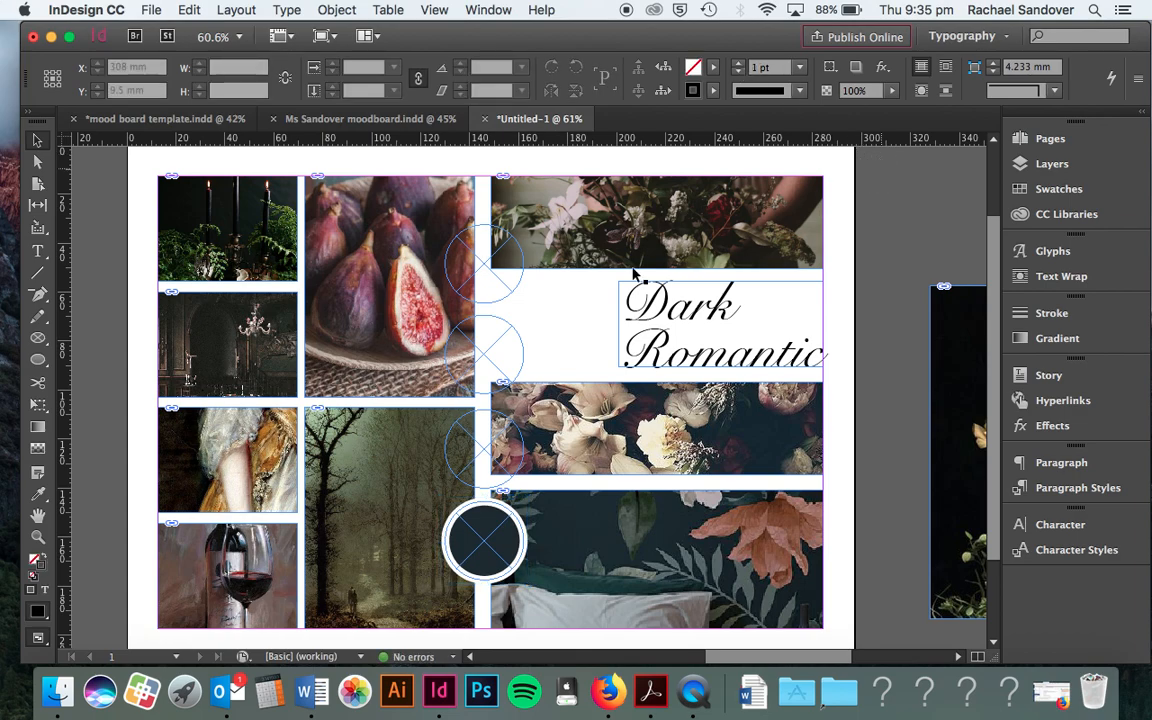
Copy the dark fill and 9 pt white outline to the two middle circles with the Eyedropper
{"action": "left_click", "coordinate": [485, 455]}
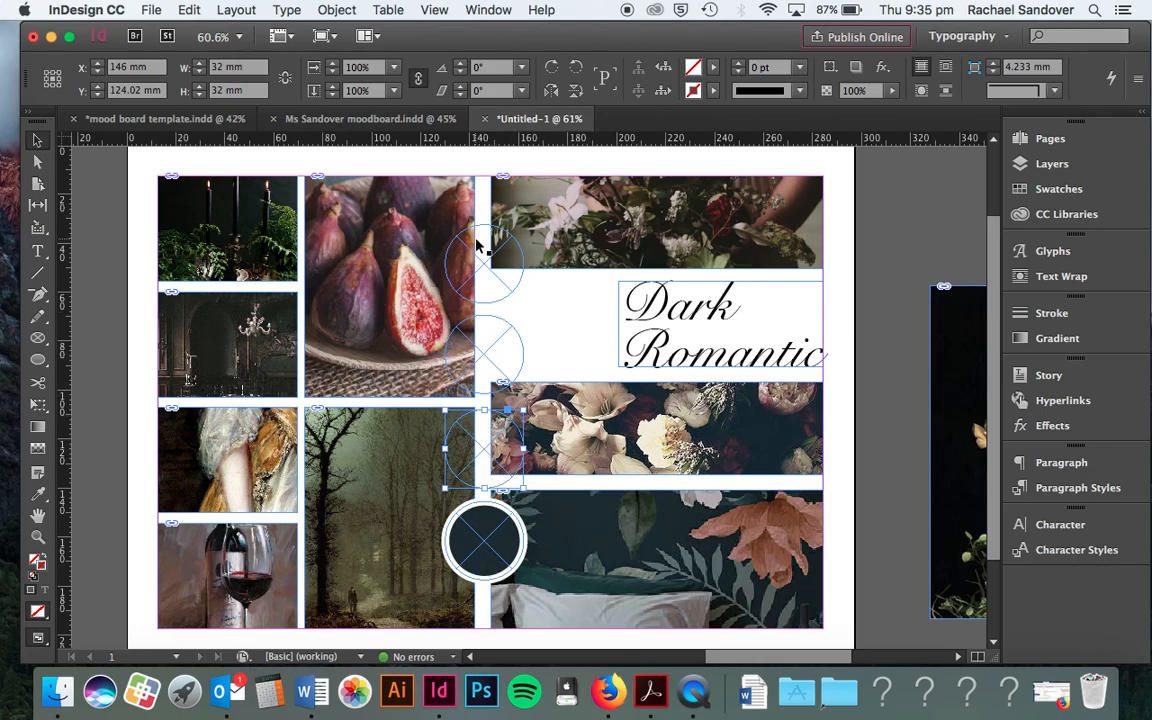
{"action": "left_click", "coordinate": [43, 494]}
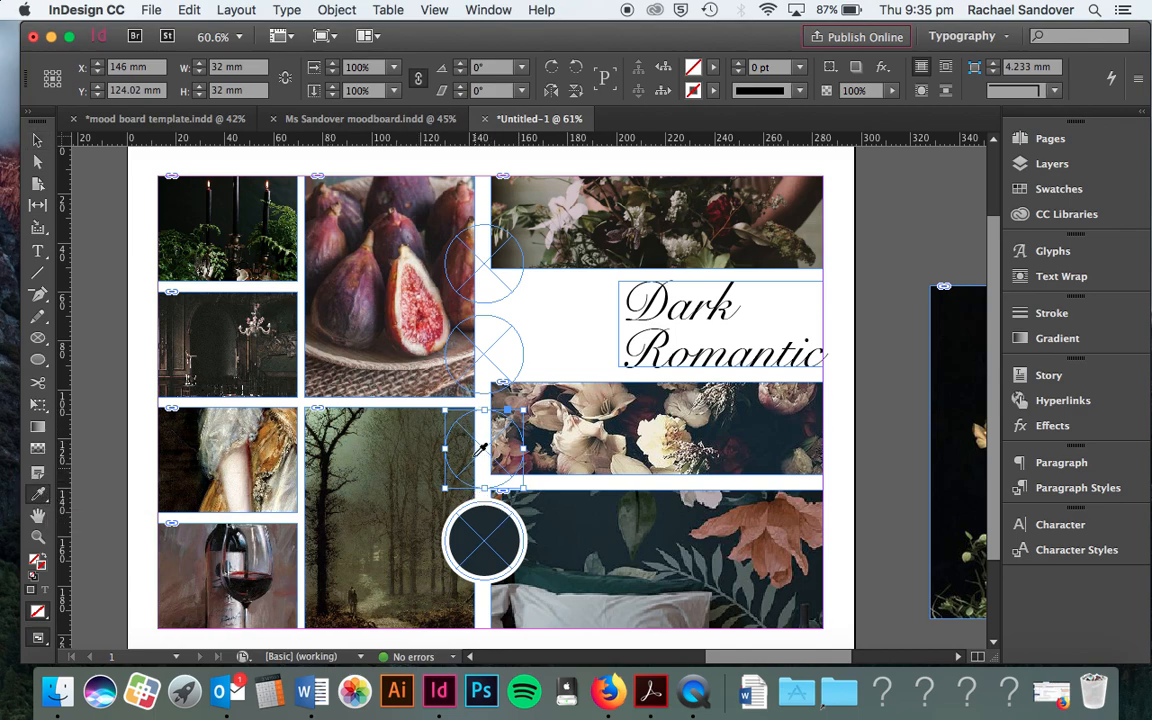
{"action": "left_click", "coordinate": [477, 520]}
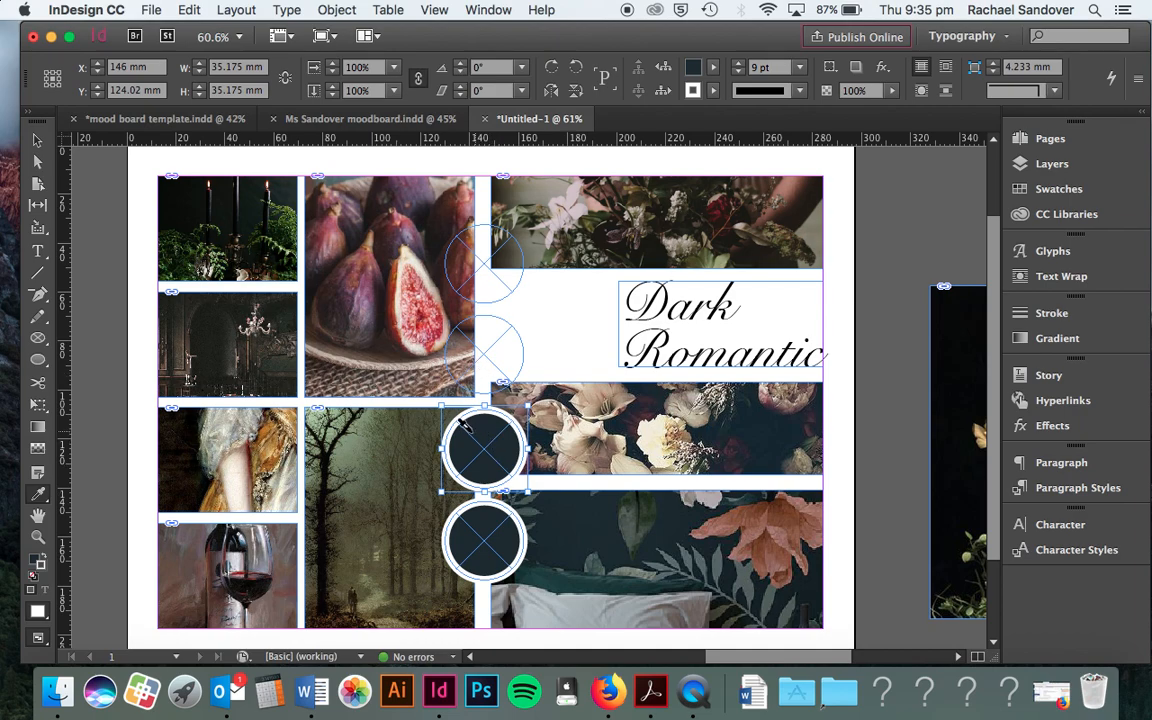
{"action": "left_click", "coordinate": [37, 138]}
{"action": "left_click", "coordinate": [487, 335]}
{"action": "left_click", "coordinate": [37, 493]}
{"action": "left_click", "coordinate": [488, 430]}
Copy the same dark fill and 9 pt white outline to the top circle, and deselect it
{"action": "left_click", "coordinate": [37, 138]}
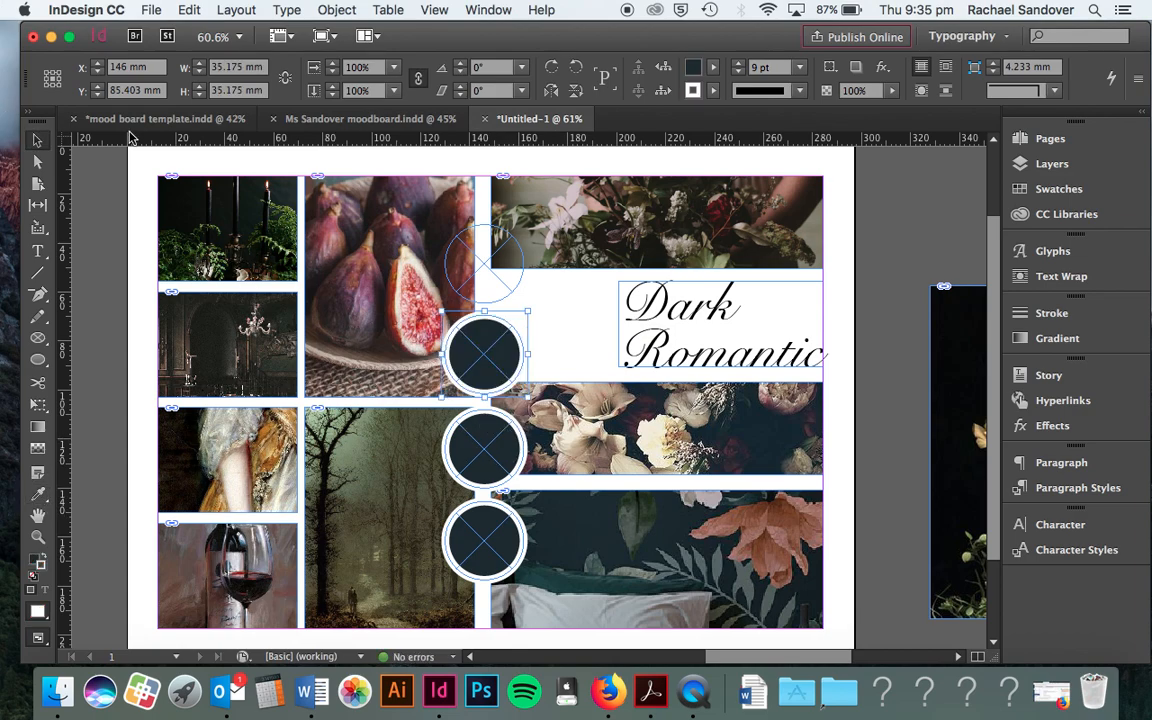
{"action": "left_click", "coordinate": [481, 252]}
{"action": "left_click", "coordinate": [37, 493]}
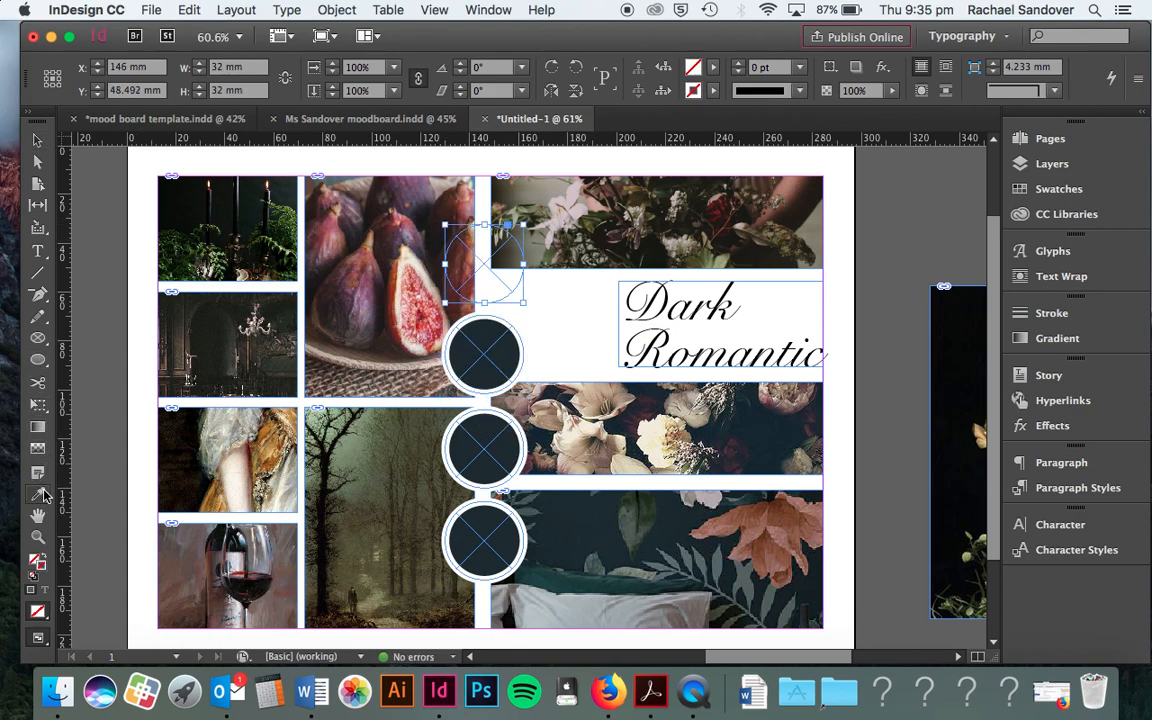
{"action": "left_click", "coordinate": [466, 326]}
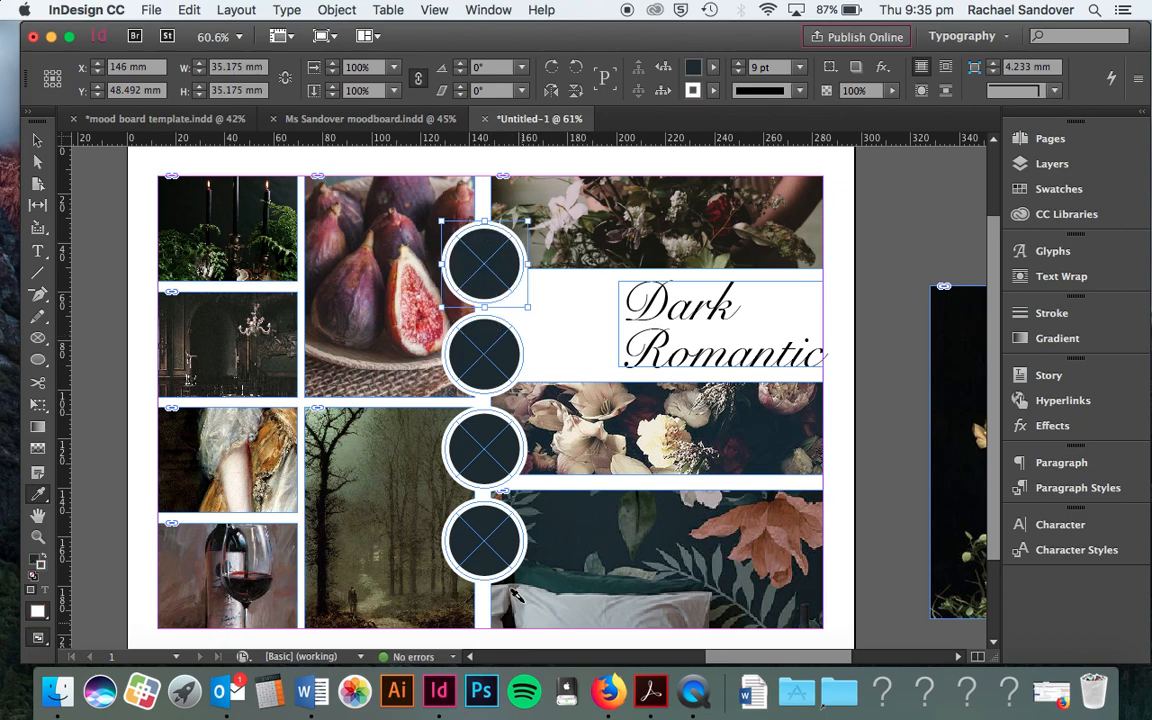
{"action": "left_click", "coordinate": [37, 139]}
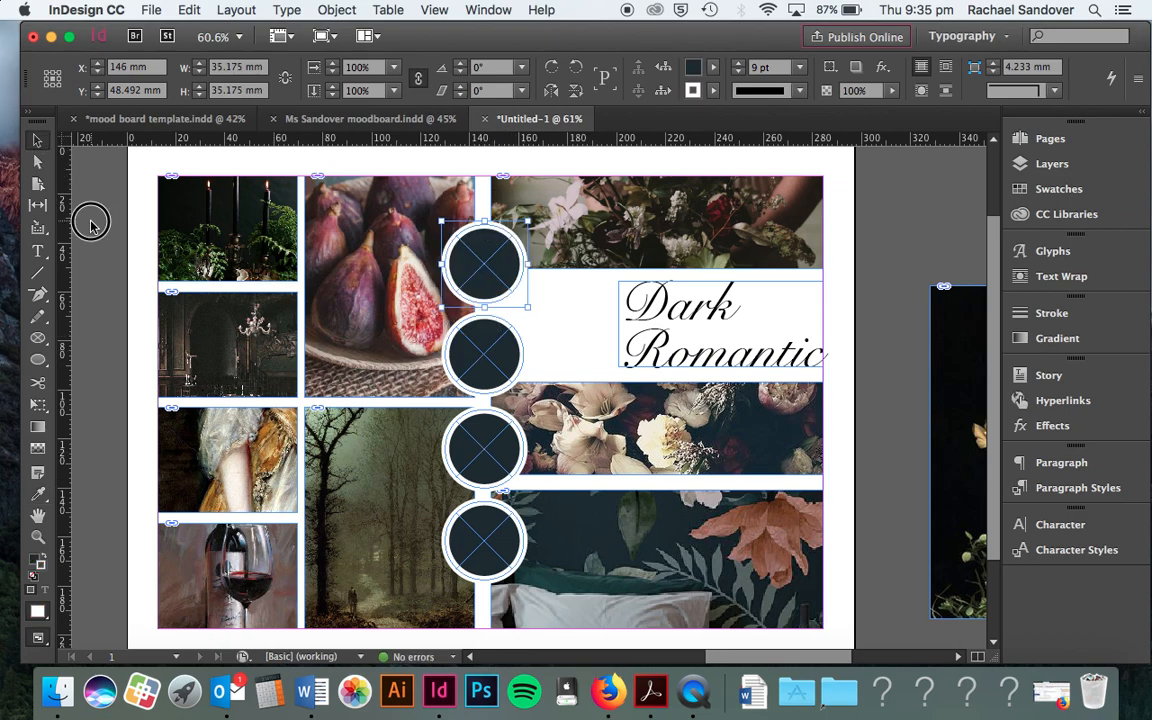
{"action": "left_click", "coordinate": [83, 201]}
Try to colour the third circle with the ochre sampled from the gold gown image
{"action": "left_click", "coordinate": [485, 457]}
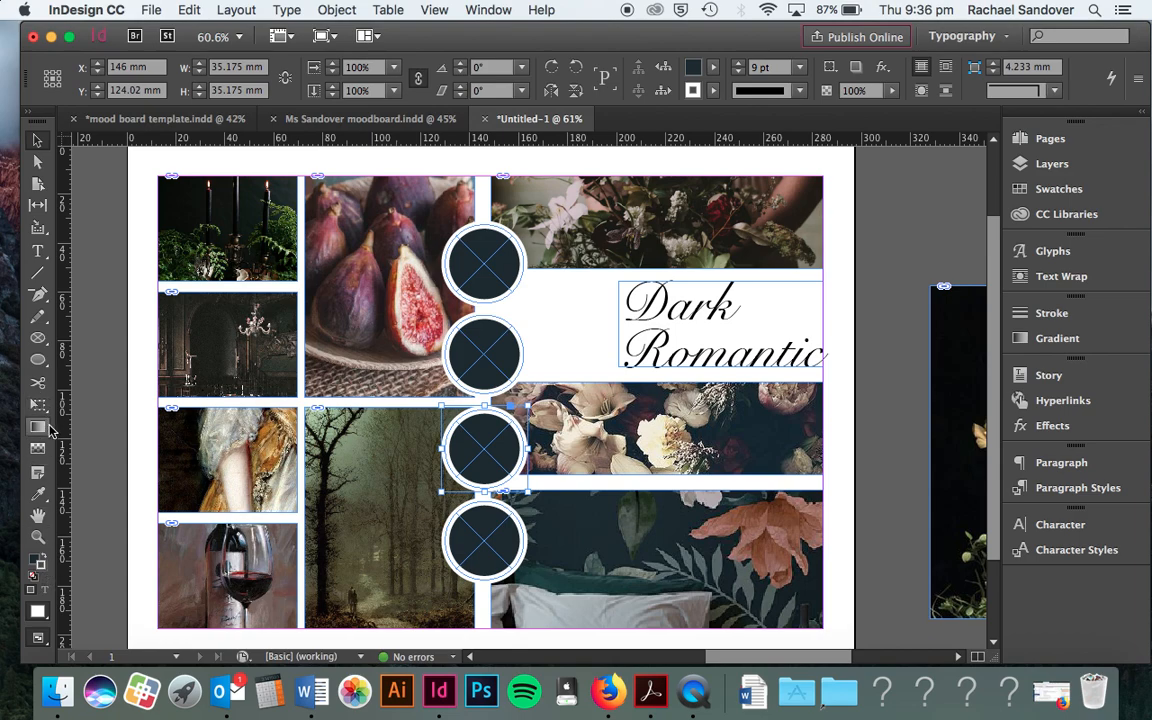
{"action": "left_click", "coordinate": [38, 493]}
{"action": "left_click", "coordinate": [260, 422]}
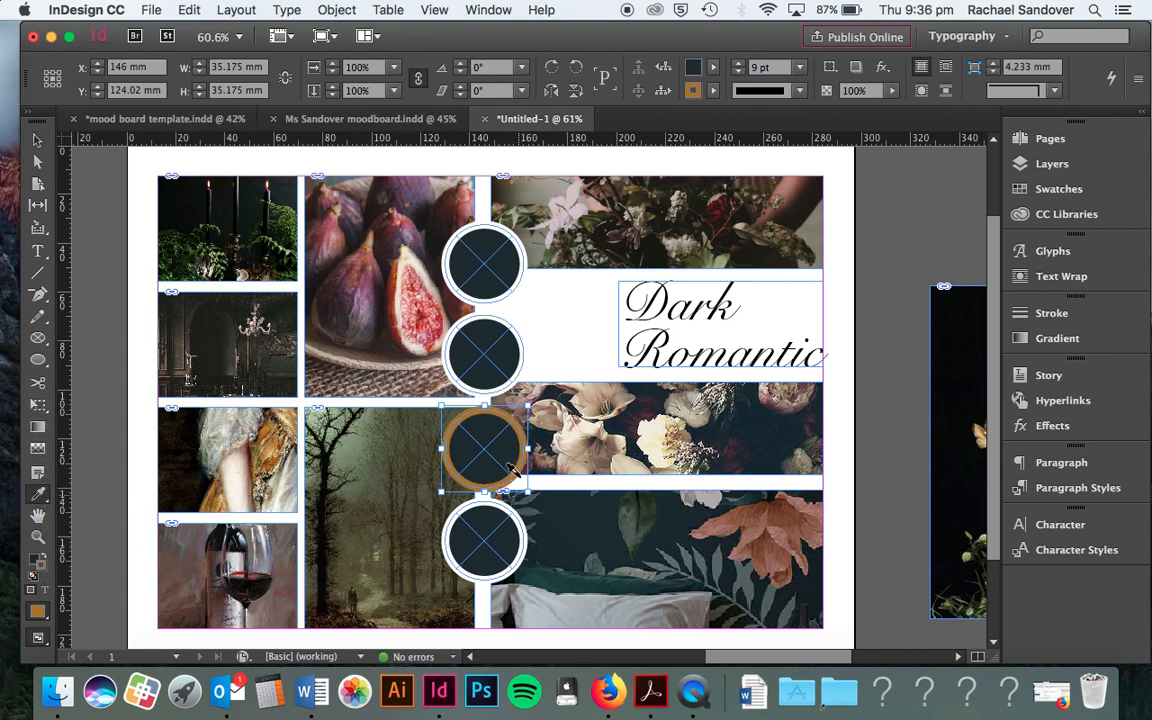
{"action": "left_click", "coordinate": [44, 563]}
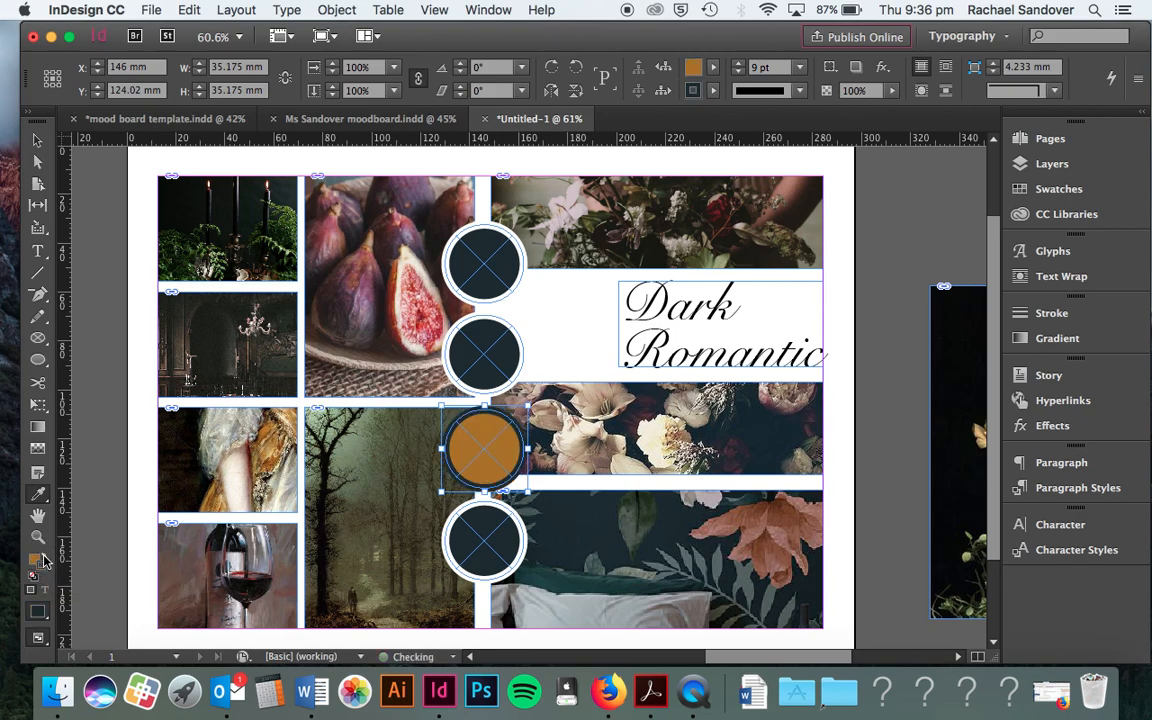
{"action": "left_click", "coordinate": [35, 563]}
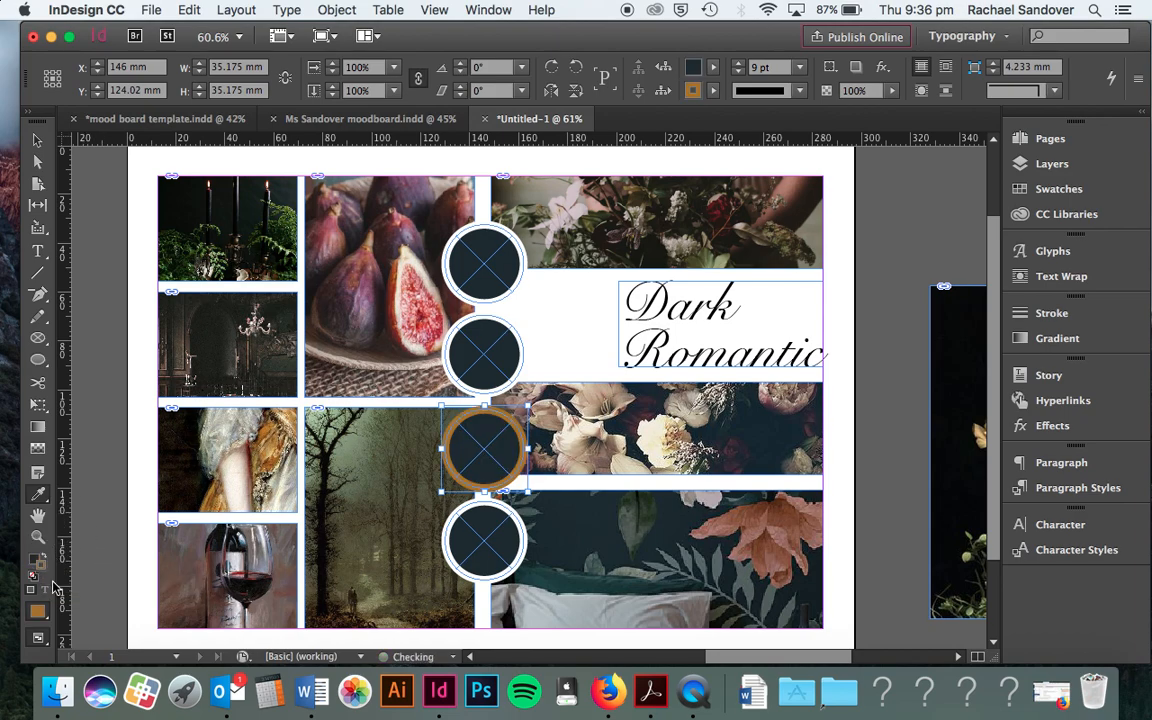
Set the third circle's stroke colour back to [Paper]
{"action": "left_click", "coordinate": [33, 566]}
{"action": "left_click", "coordinate": [713, 90]}
{"action": "left_click", "coordinate": [556, 178]}
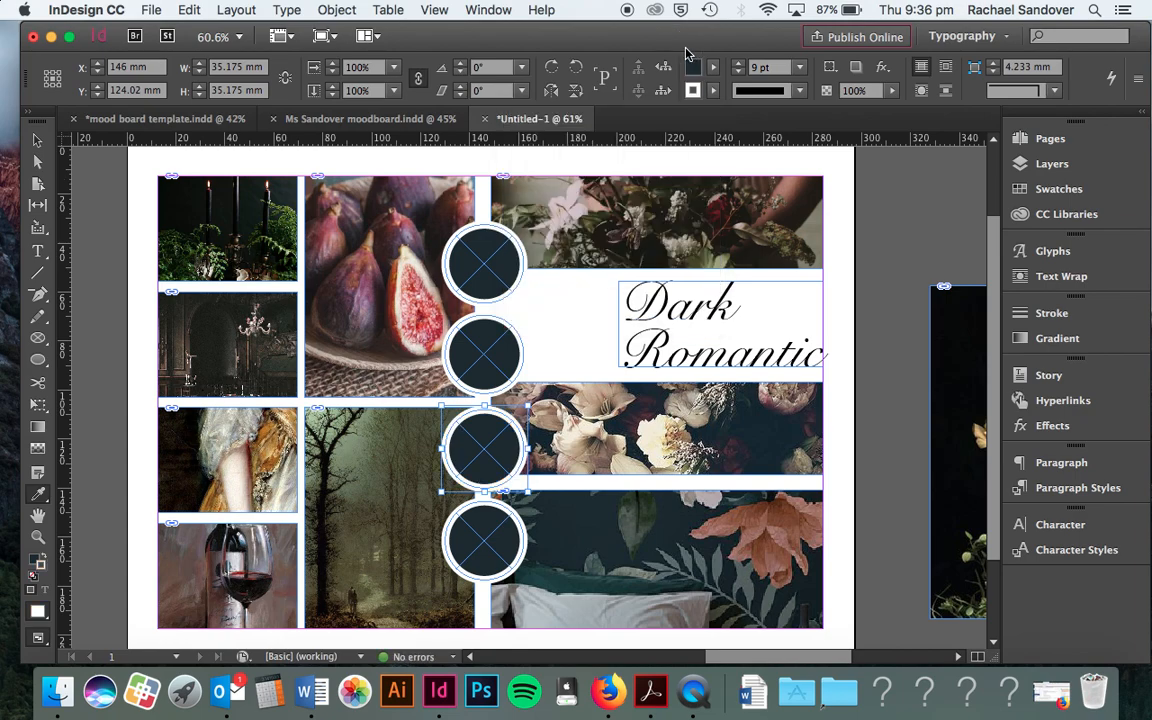
Make the fill the active colour and fill the third circle with ochre sampled from the gold gown image
{"action": "double_click", "coordinate": [40, 494]}
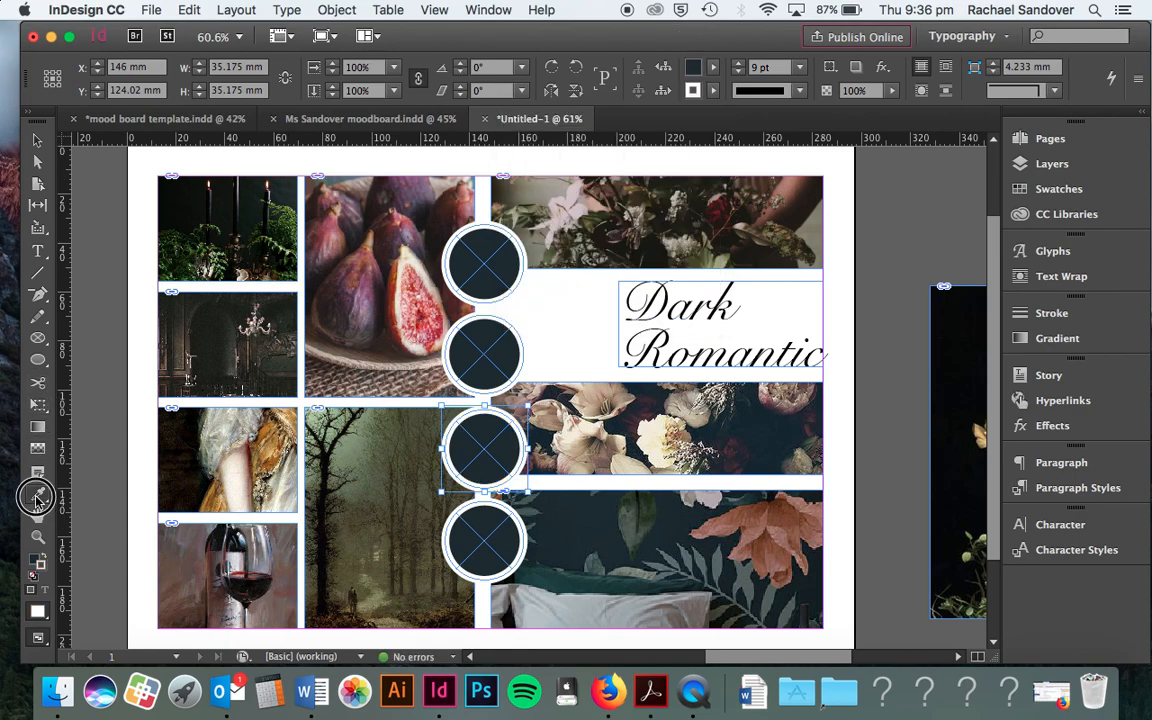
{"action": "left_click", "coordinate": [738, 241]}
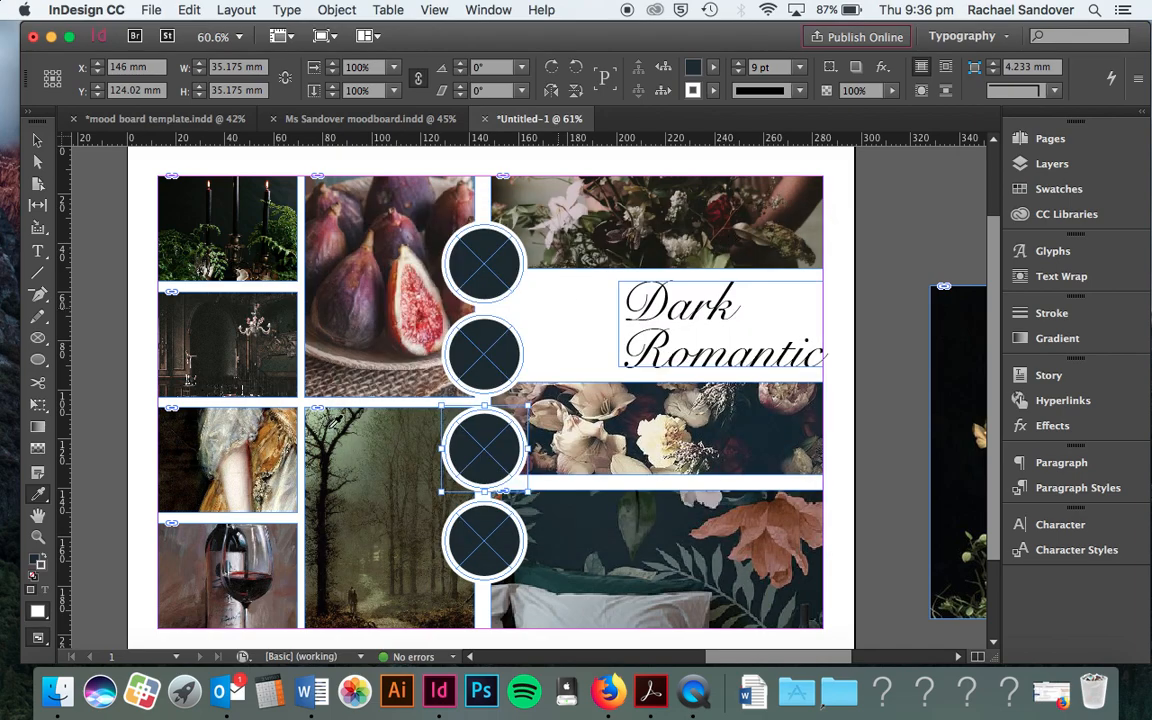
{"action": "left_click", "coordinate": [36, 562]}
{"action": "left_click", "coordinate": [258, 428]}
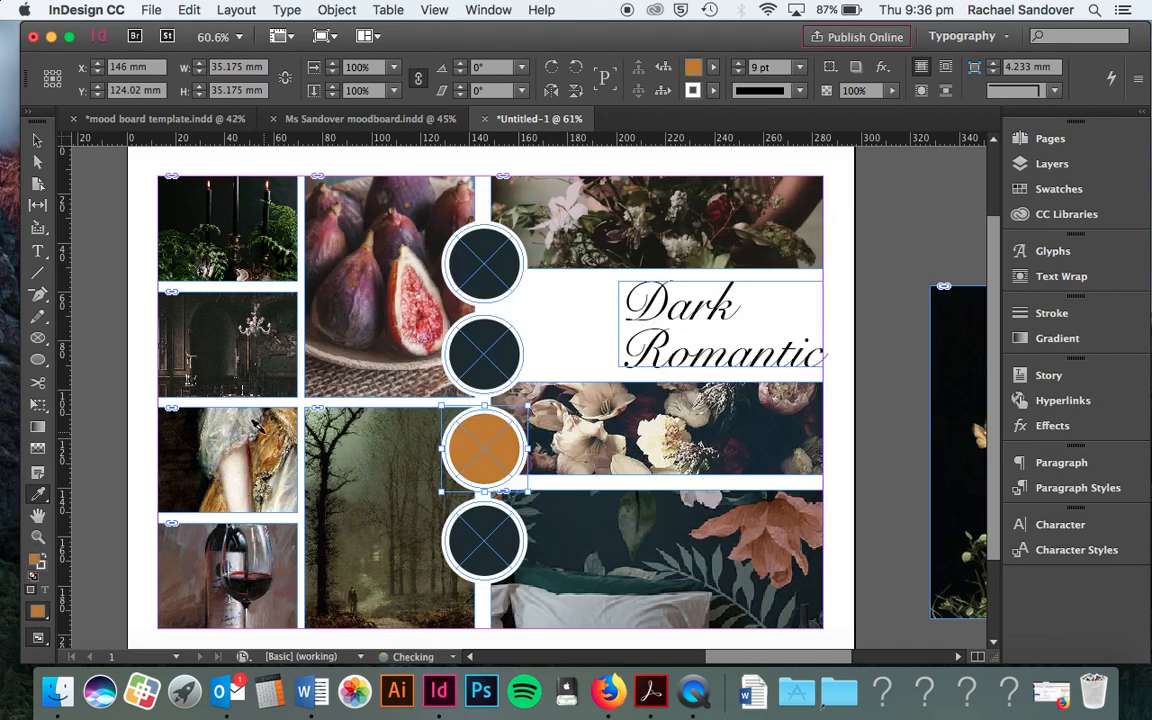
Fill the second circle with the red sampled from the cut fig's flesh
{"action": "left_click", "coordinate": [37, 139]}
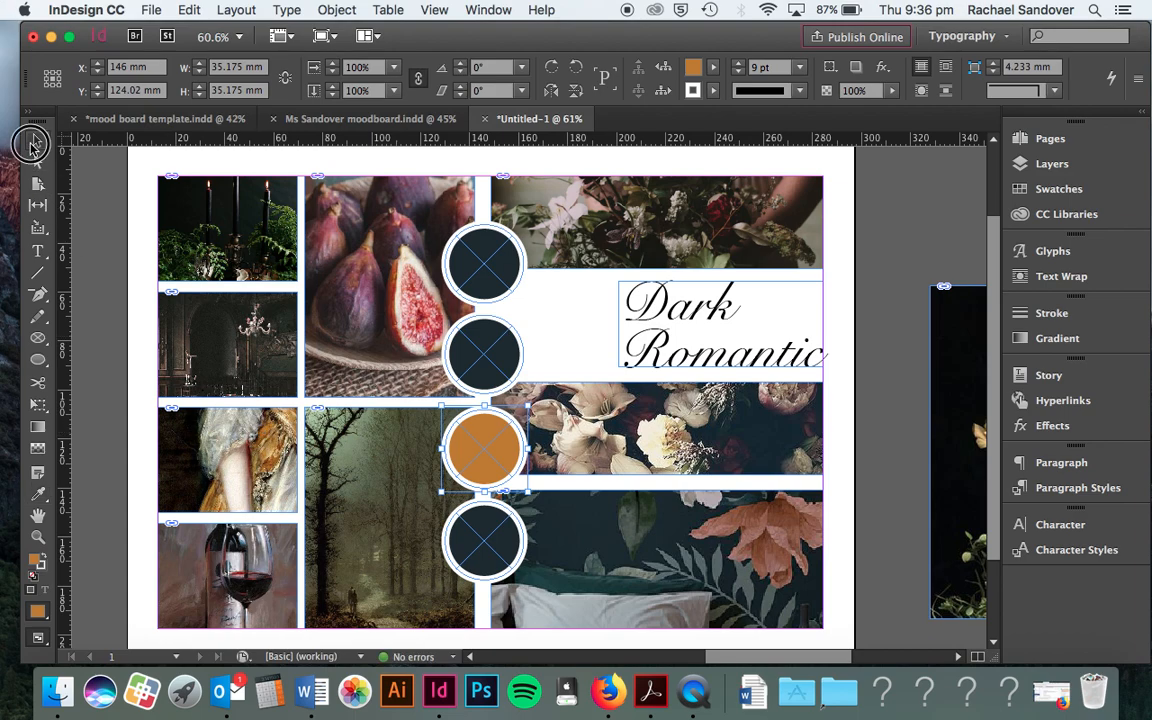
{"action": "left_click", "coordinate": [508, 338]}
{"action": "left_click", "coordinate": [37, 493]}
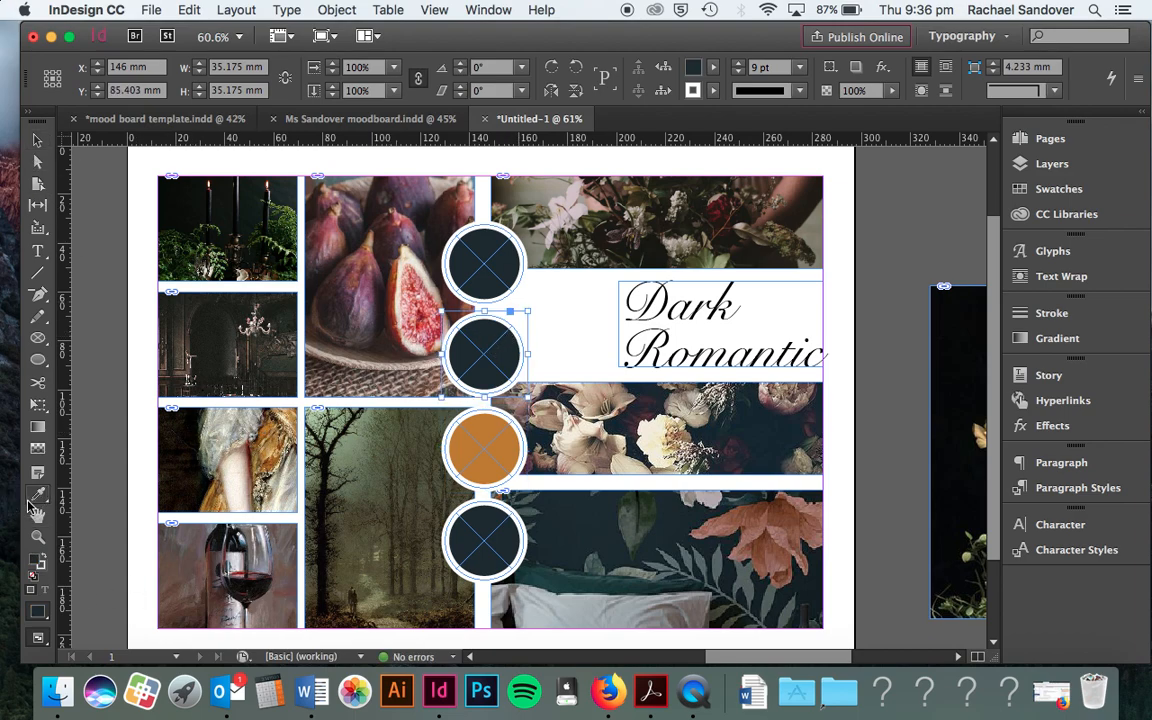
{"action": "left_click", "coordinate": [401, 283]}
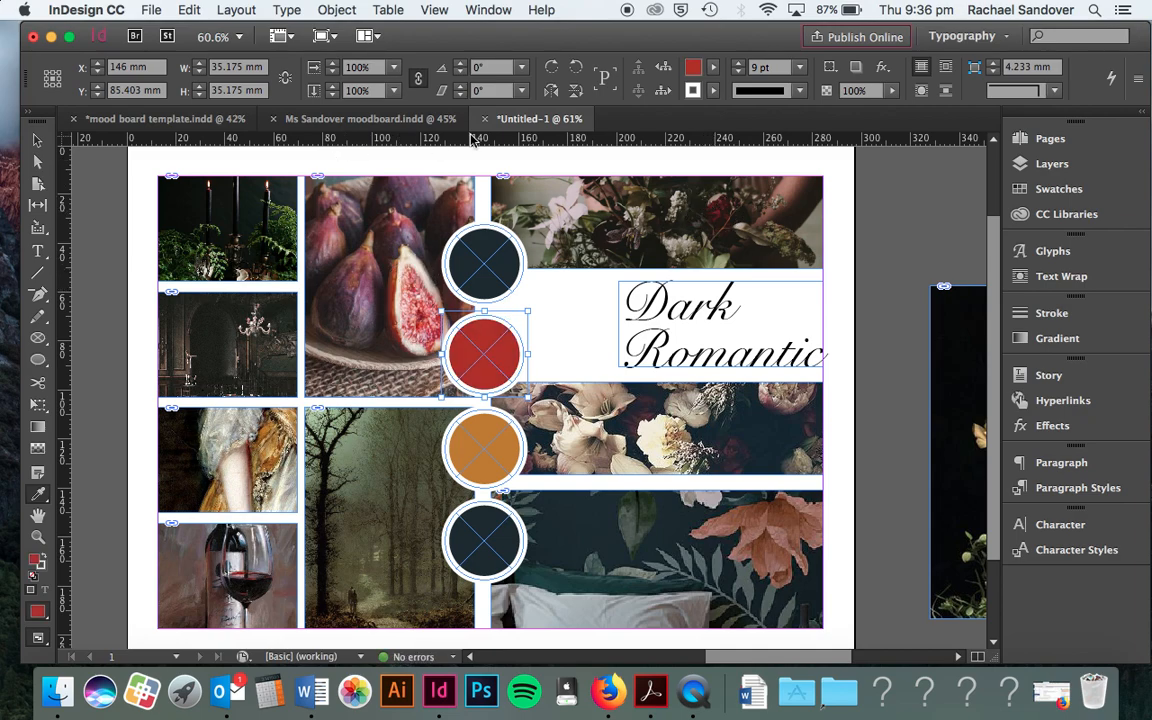
Replace the second circle's fill with the burgundy sampled from the dark red flower in the bouquet image
{"action": "left_click", "coordinate": [37, 141]}
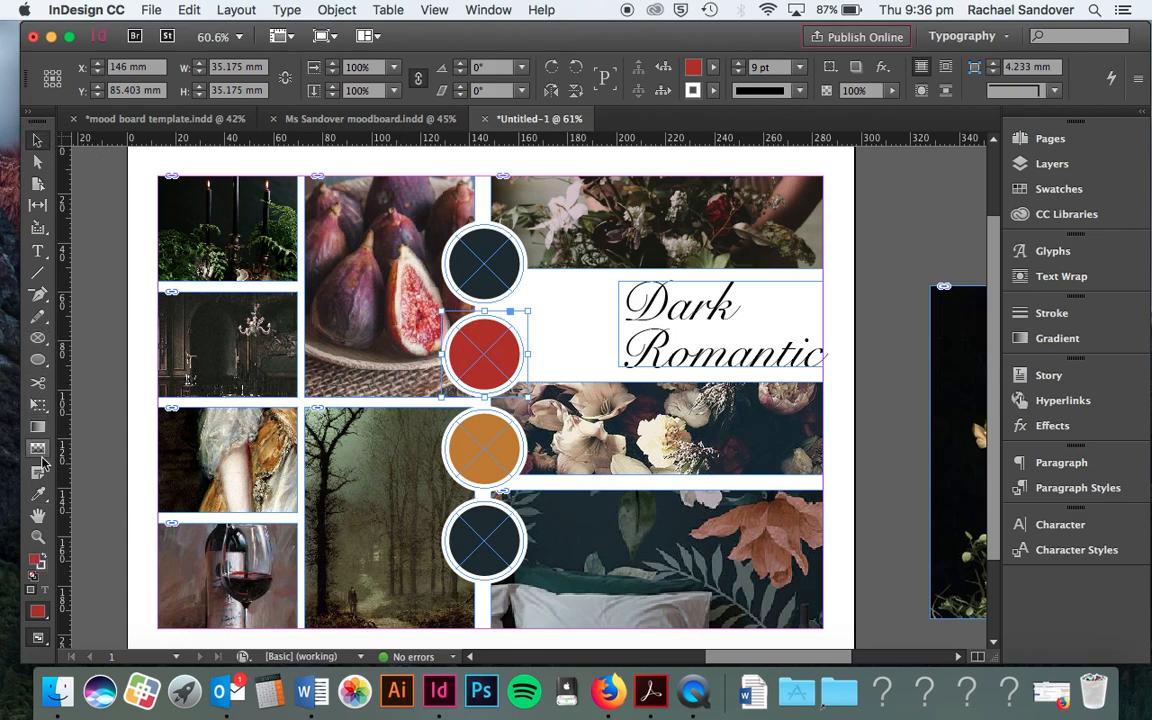
{"action": "left_click", "coordinate": [37, 494]}
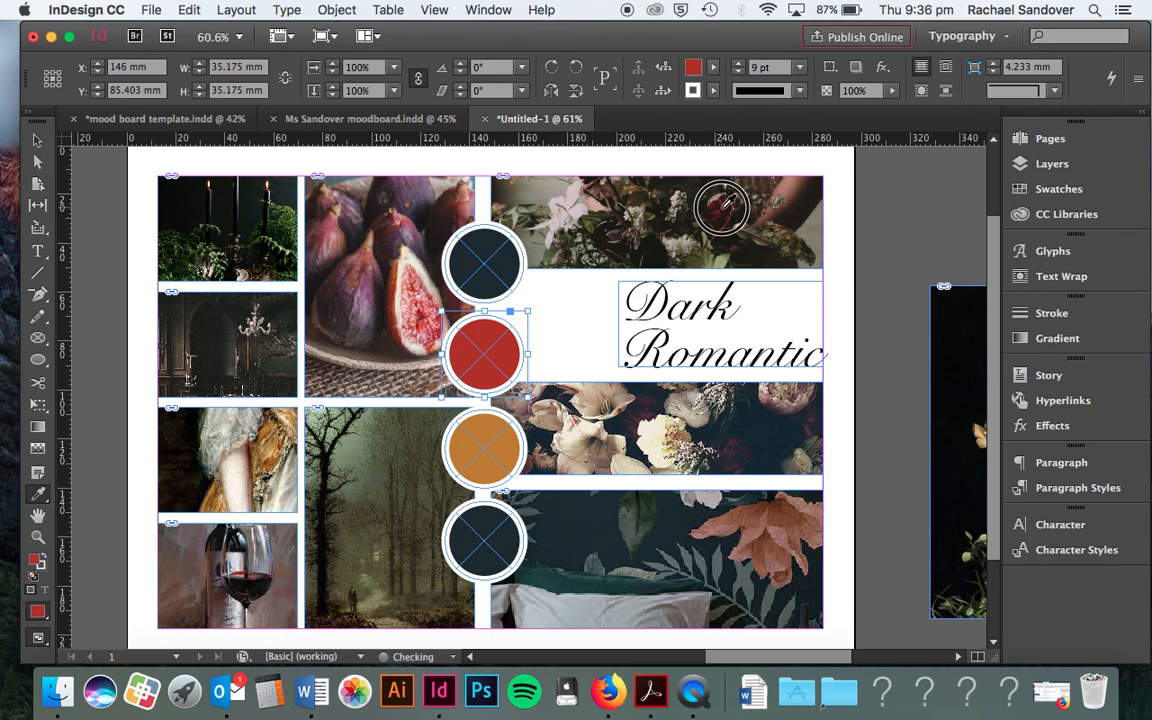
{"action": "left_click", "coordinate": [635, 205]}
Fill the top circle with the olive green sampled from the misty forest image
{"action": "left_click", "coordinate": [37, 141]}
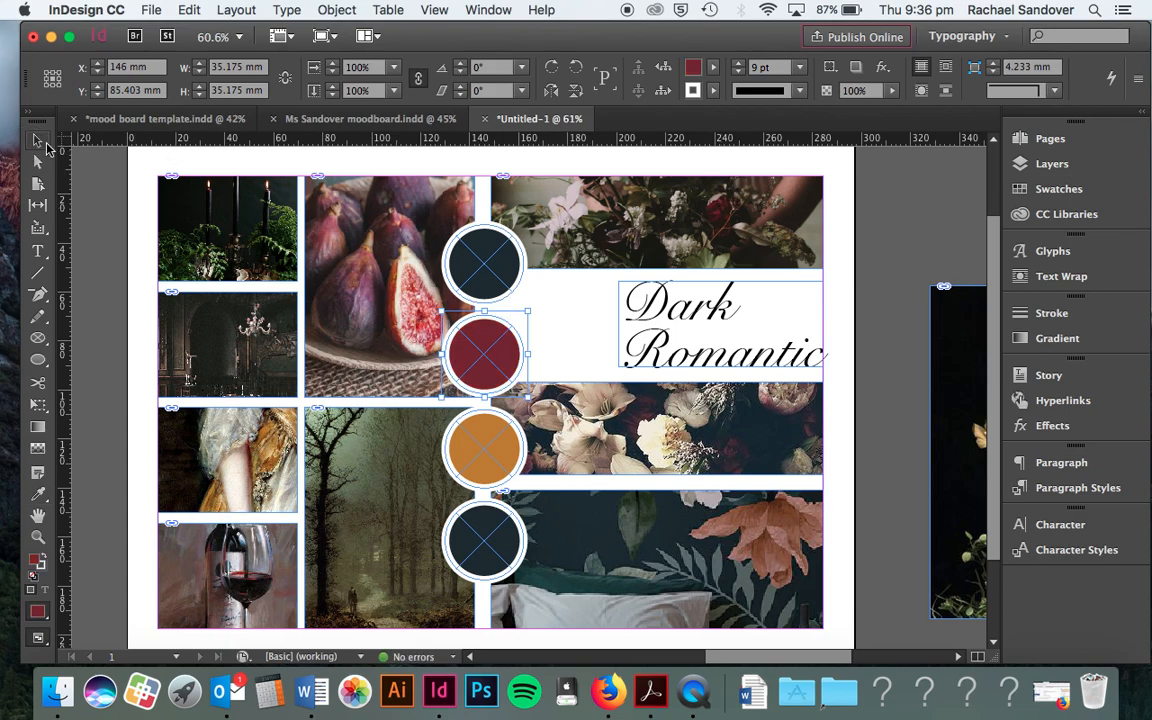
{"action": "left_click", "coordinate": [505, 275]}
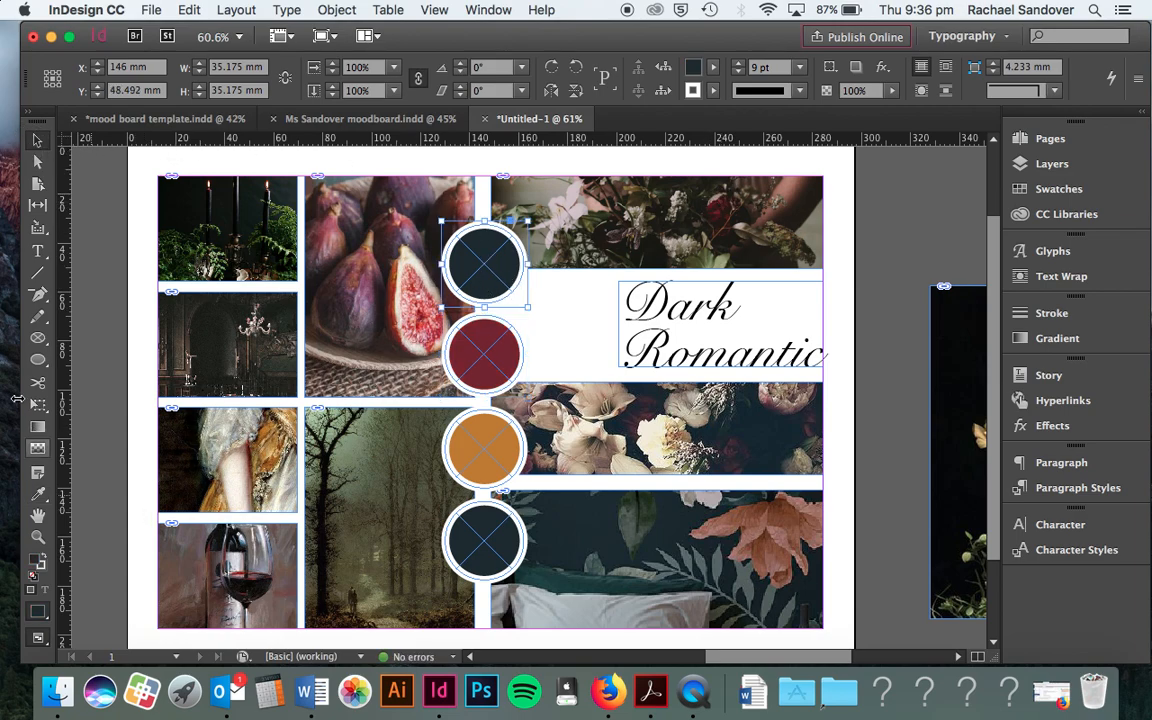
{"action": "left_click", "coordinate": [37, 494]}
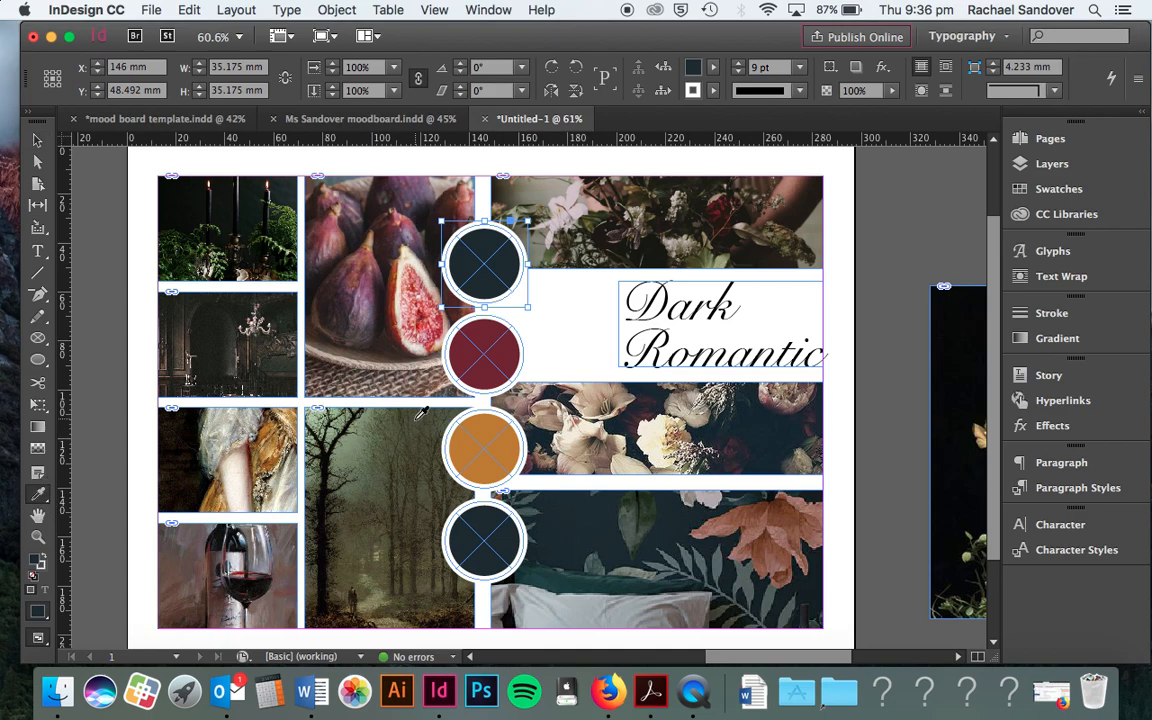
{"action": "left_click", "coordinate": [406, 412]}
Deselect everything and preview the mood board without frame edges
{"action": "left_click", "coordinate": [37, 141]}
{"action": "left_click", "coordinate": [131, 324]}
{"action": "key", "text": "w"}
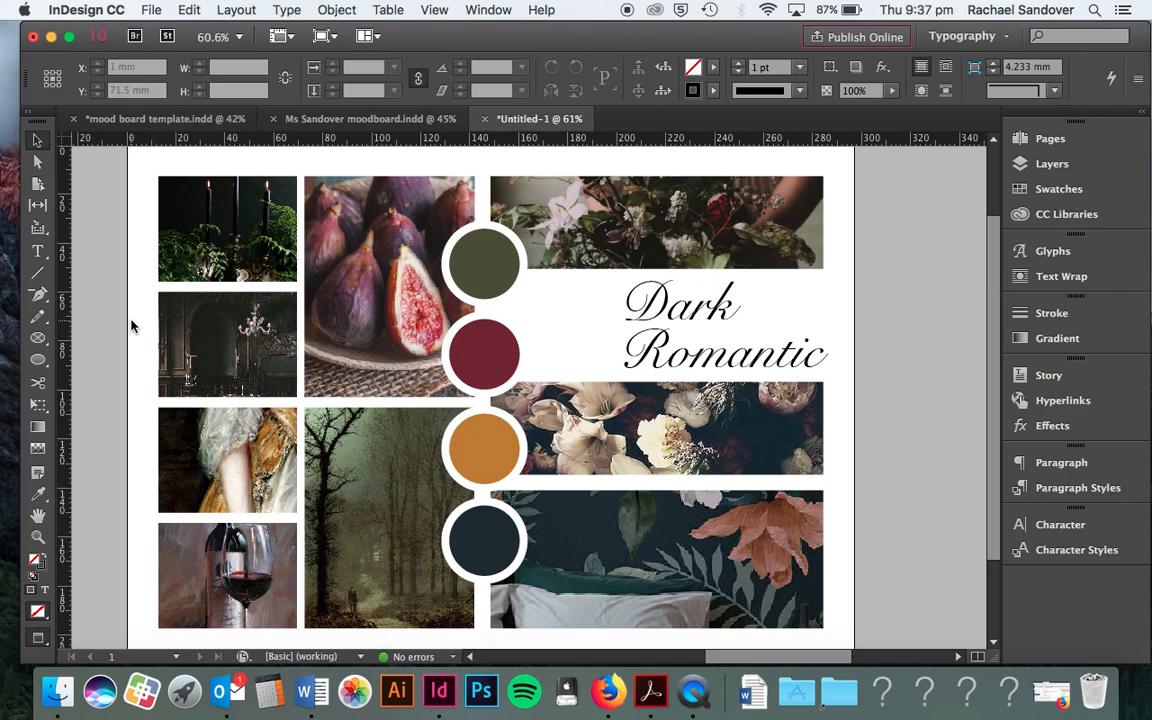
Try to colour the "Dark Romantic" title with the orange fill sampled from the third circle
{"action": "key", "text": "super+0"}
{"action": "scroll", "coordinate": [200, 440], "scroll_direction": "up", "scroll_amount": 2}
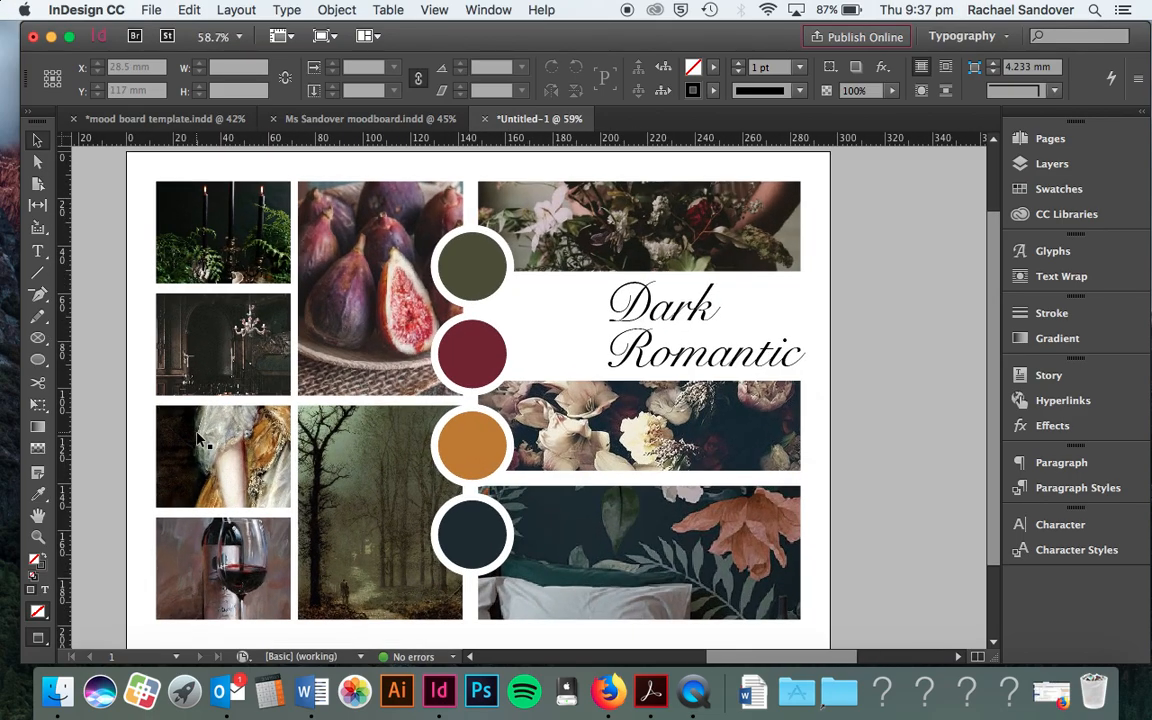
{"action": "left_click", "coordinate": [668, 312]}
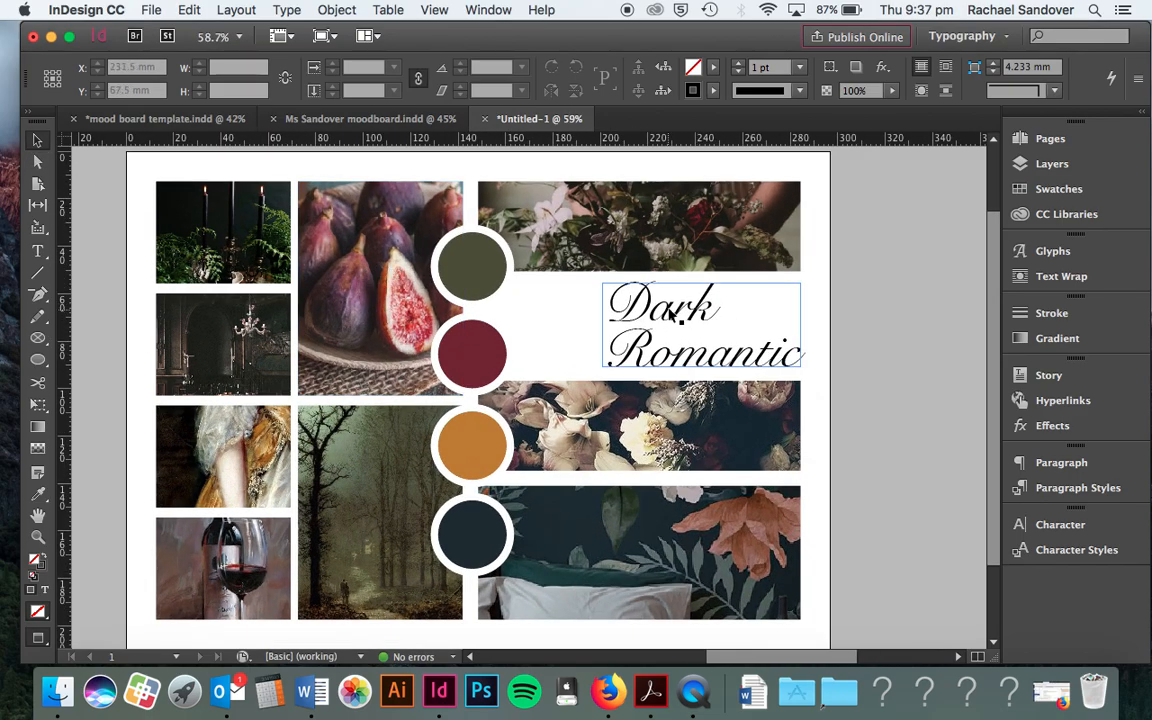
{"action": "double_click", "coordinate": [674, 314]}
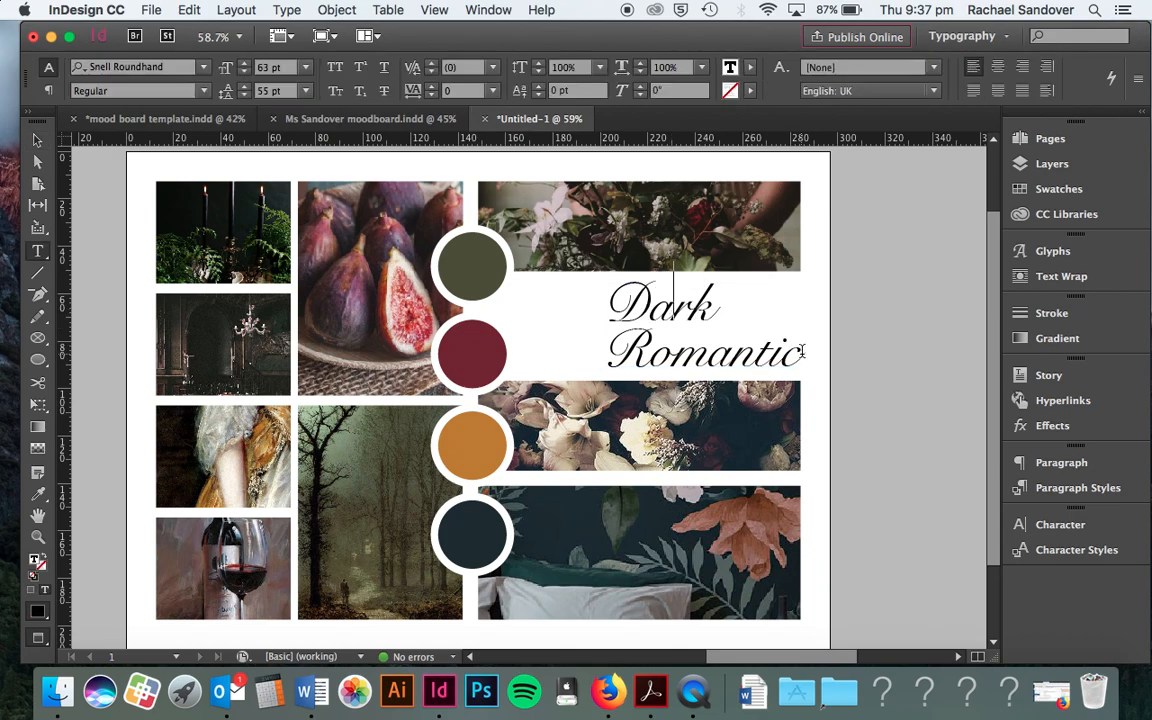
{"action": "left_click_drag", "start_coordinate": [720, 316], "coordinate": [530, 290]}
{"action": "left_click", "coordinate": [38, 493]}
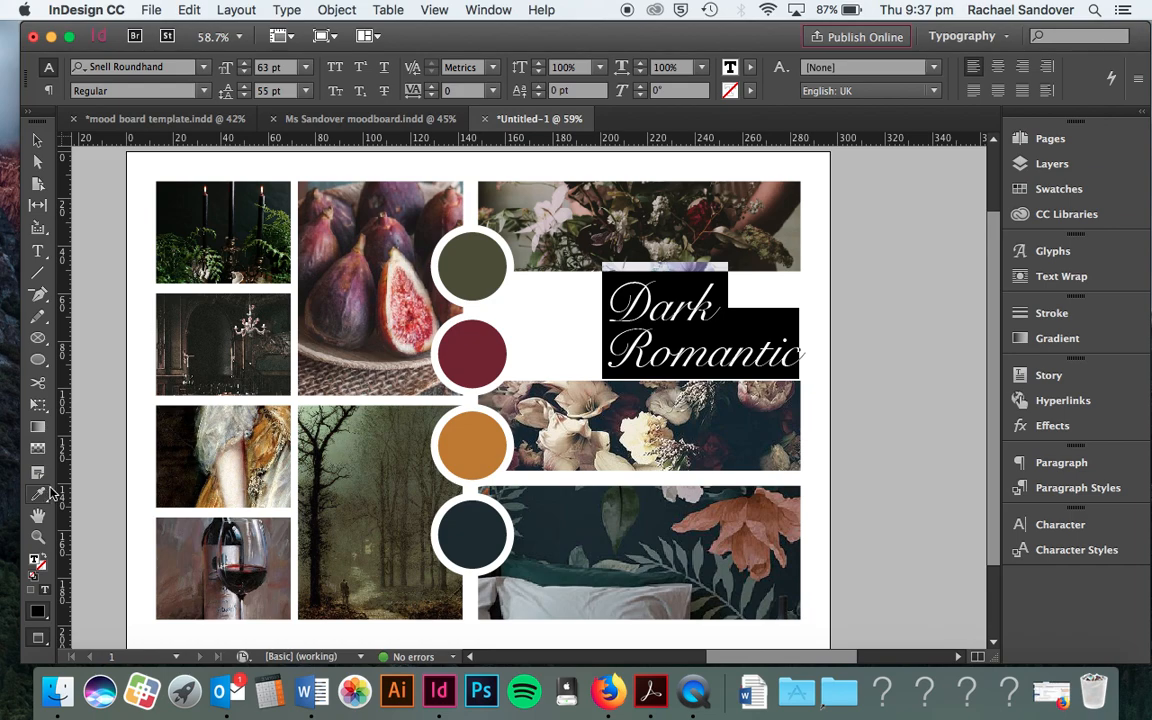
{"action": "left_click", "coordinate": [471, 444]}
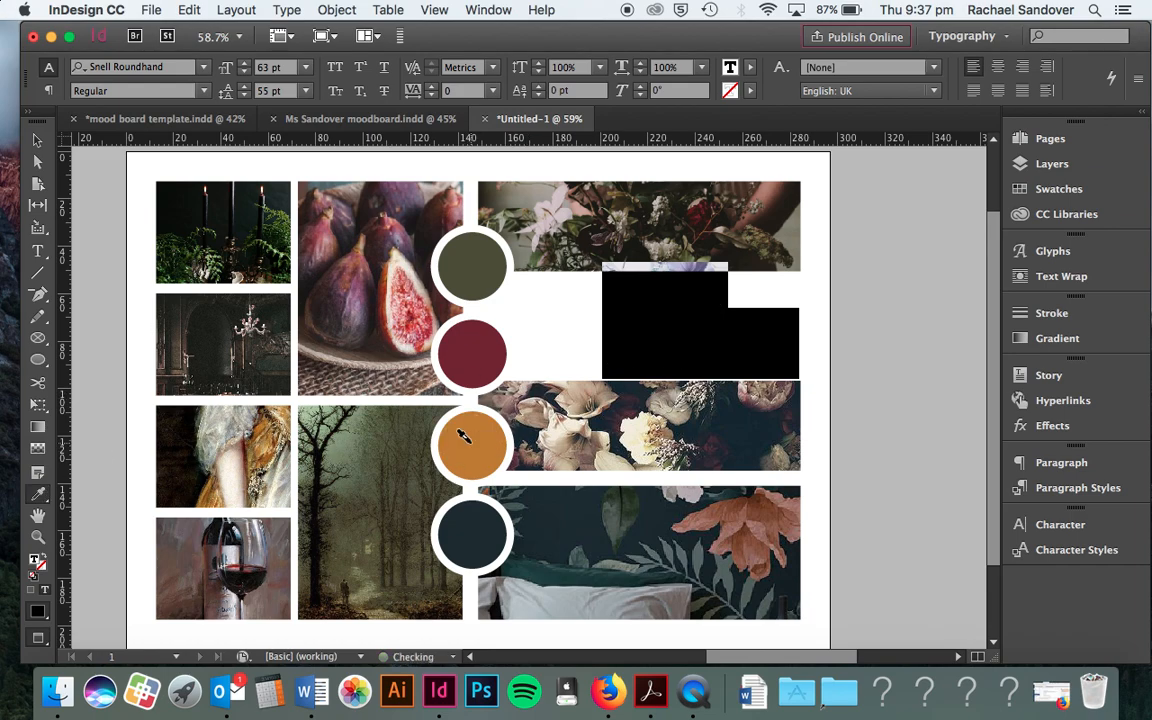
{"action": "left_click", "coordinate": [36, 143]}
{"action": "left_click", "coordinate": [101, 189]}
{"action": "key", "text": "w"}
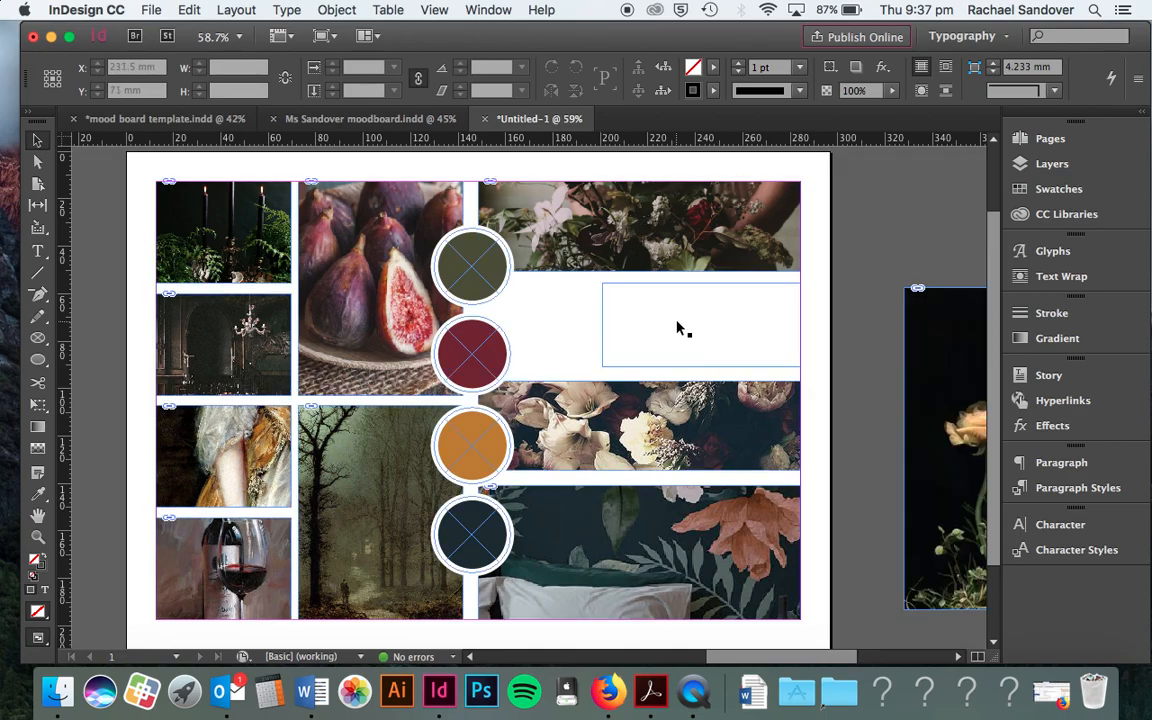
Select the title text, swap its fill and stroke, and set the stroke to [None]
{"action": "double_click", "coordinate": [678, 327]}
{"action": "left_click_drag", "start_coordinate": [609, 296], "coordinate": [806, 366]}
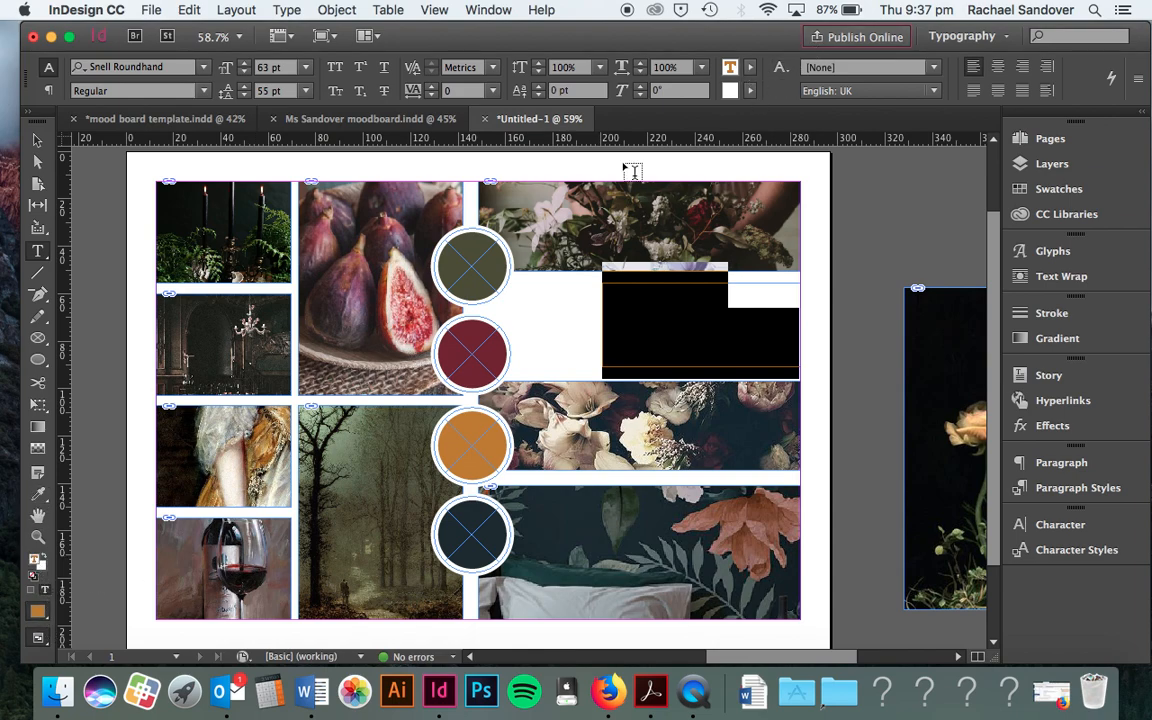
{"action": "left_click", "coordinate": [45, 560]}
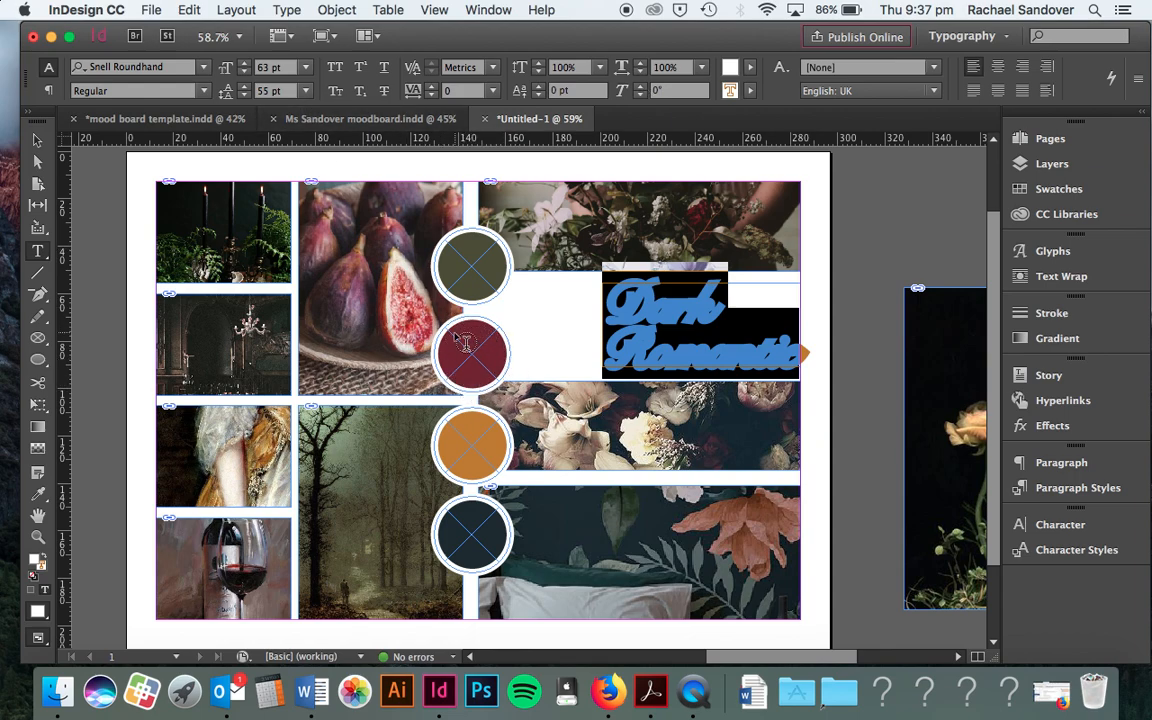
{"action": "left_click", "coordinate": [752, 92]}
{"action": "left_click", "coordinate": [578, 137]}
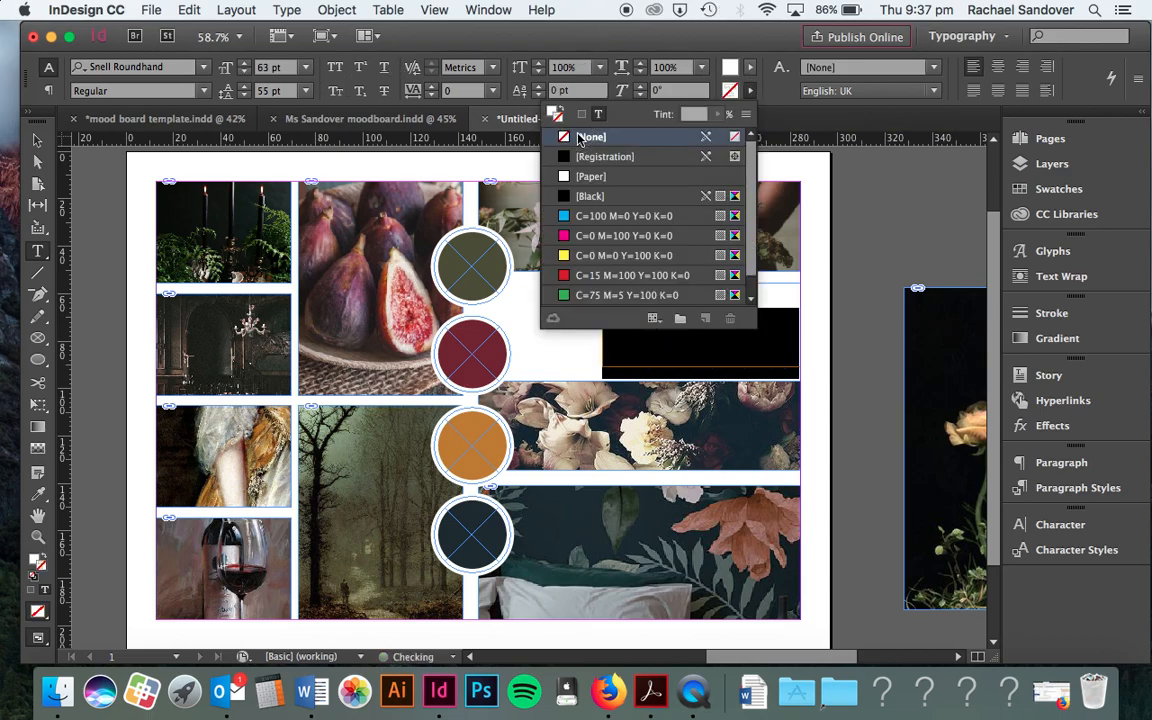
{"action": "left_click", "coordinate": [752, 67]}
{"action": "left_click", "coordinate": [733, 43]}
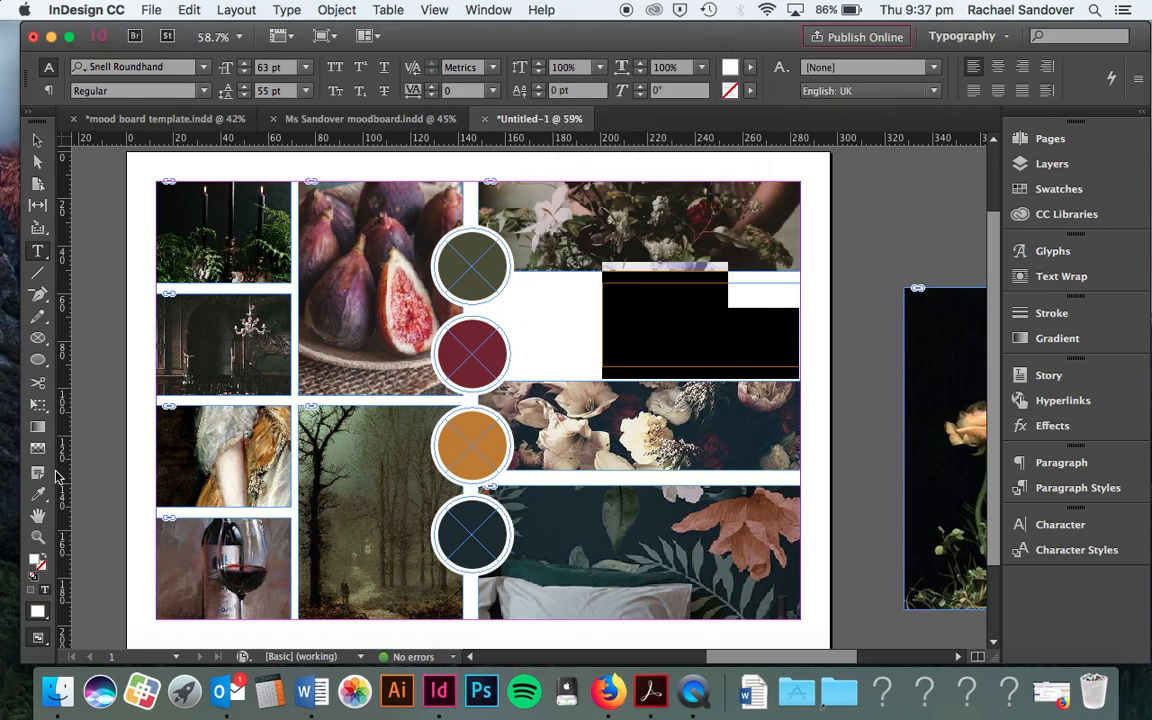
Fill the title text with the gold sampled from the dress image and deselect it
{"action": "left_click", "coordinate": [38, 494]}
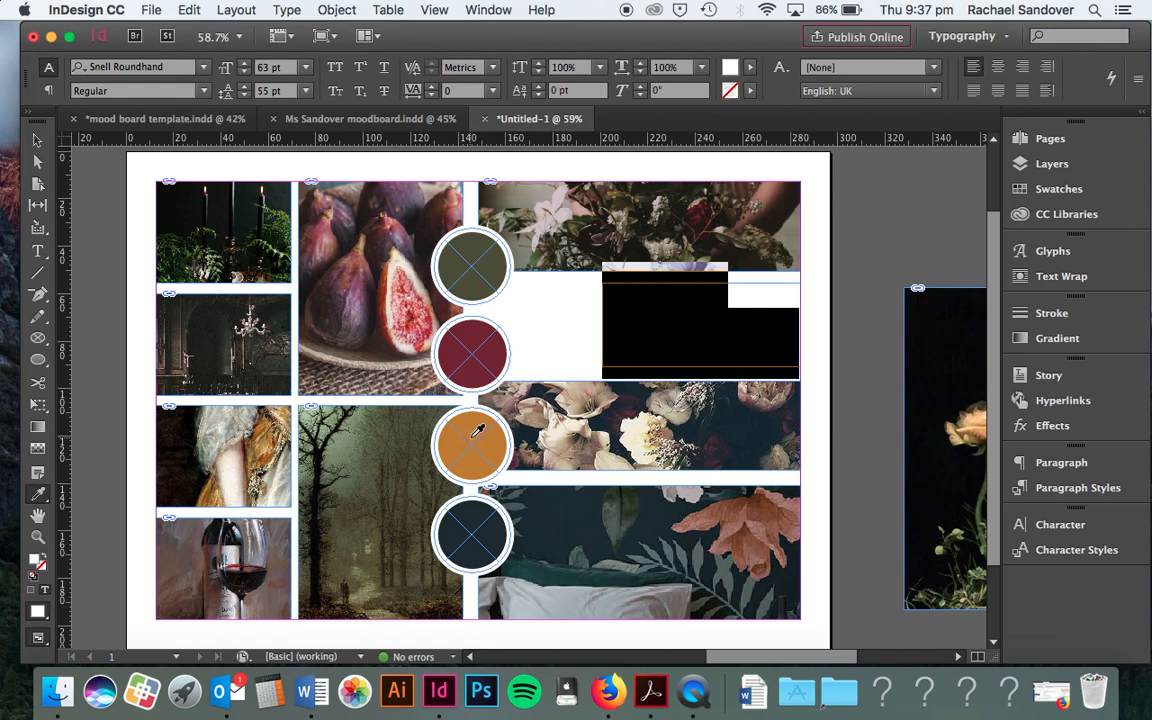
{"action": "left_click", "coordinate": [256, 421]}
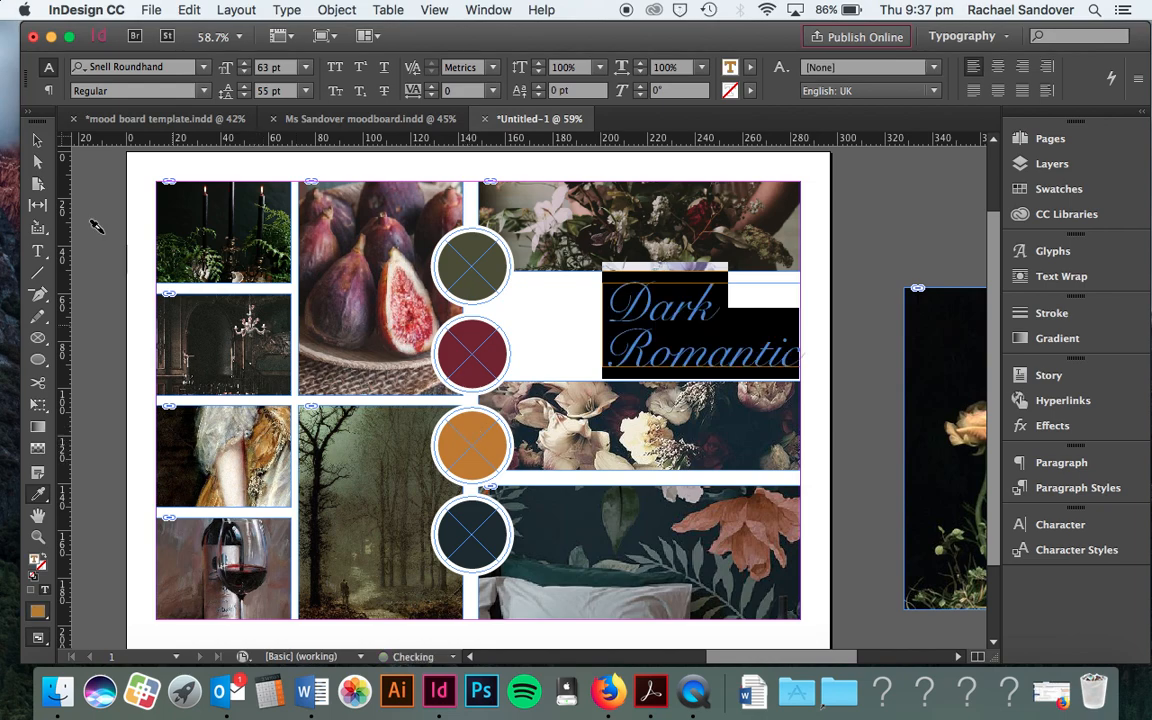
{"action": "left_click", "coordinate": [37, 140]}
{"action": "left_click", "coordinate": [110, 205]}
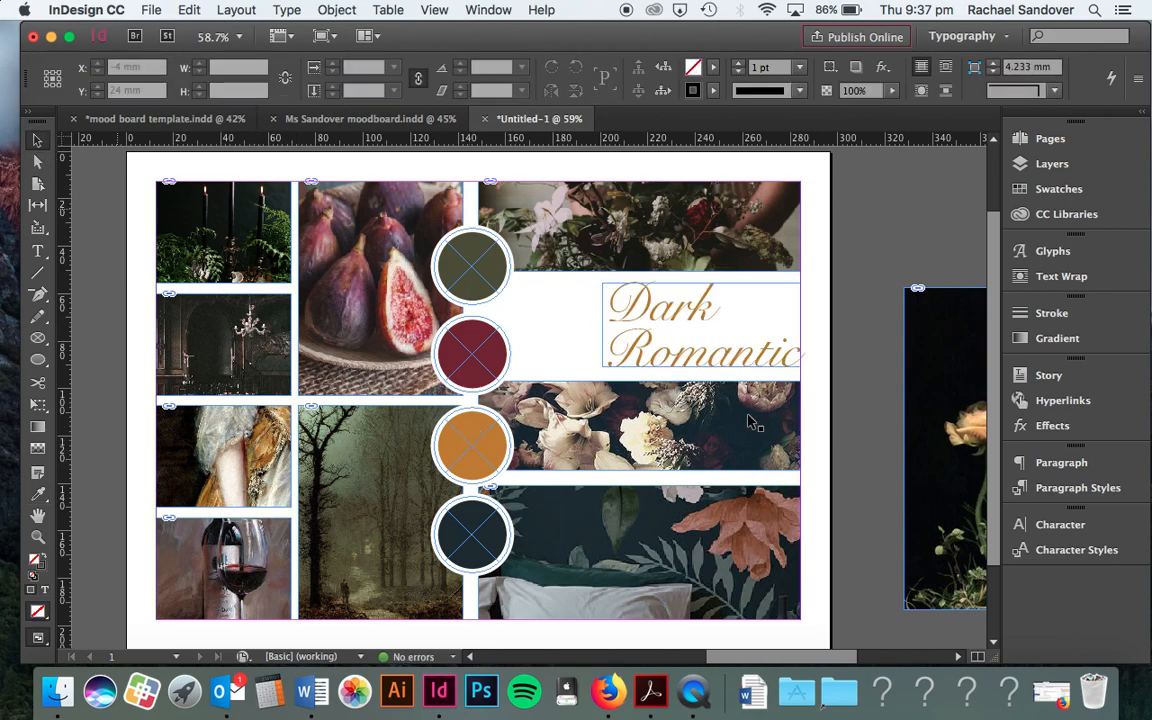
Refer to the finished example mood board and add an "&" in a text frame about 28 × 24 mm in the gap before the title
{"action": "left_click", "coordinate": [368, 119]}
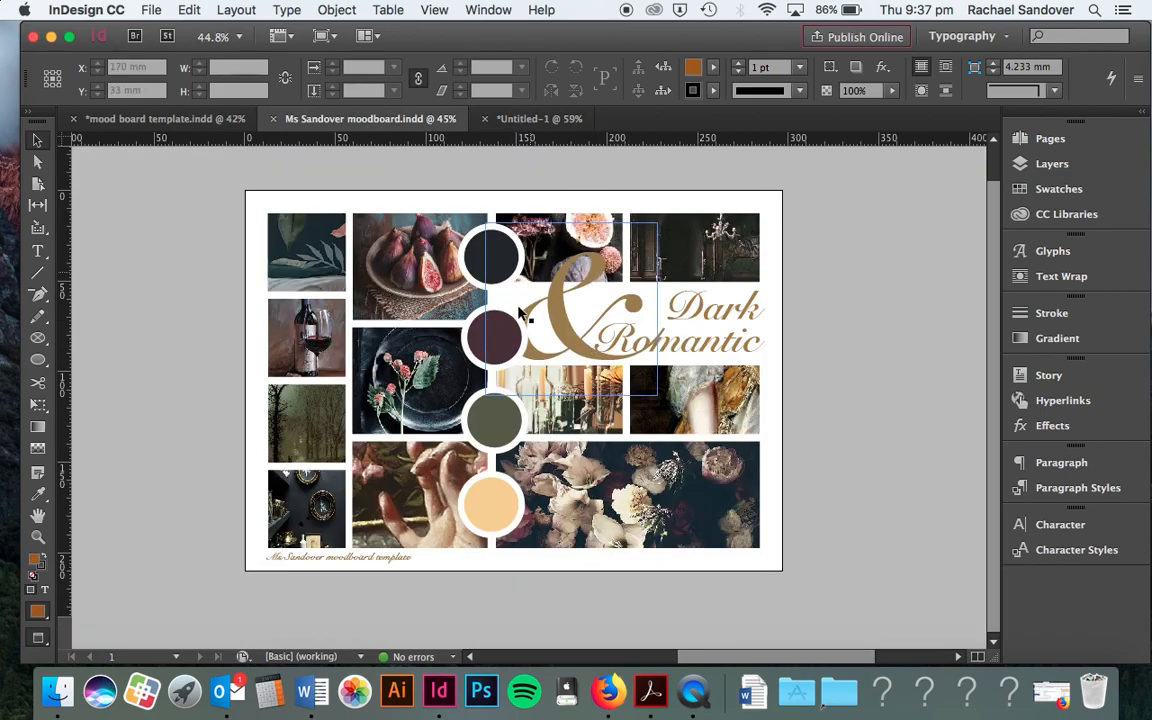
{"action": "left_click", "coordinate": [540, 119]}
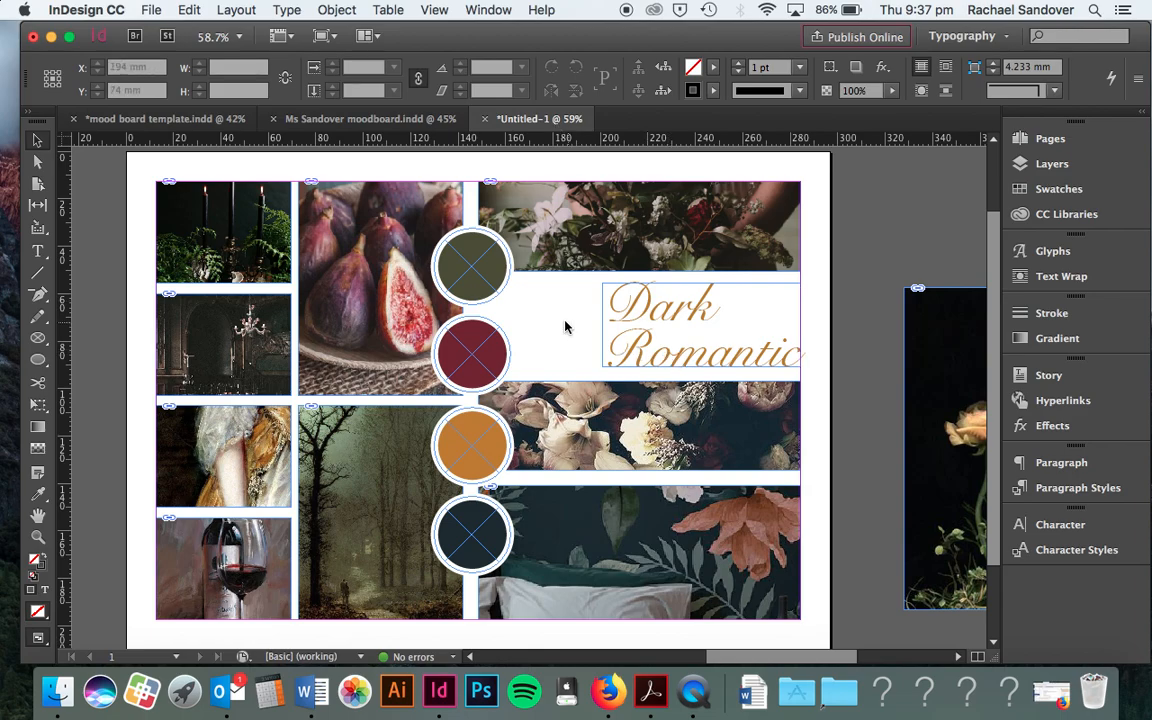
{"action": "left_click", "coordinate": [37, 251]}
{"action": "left_click_drag", "start_coordinate": [537, 309], "coordinate": [581, 354]}
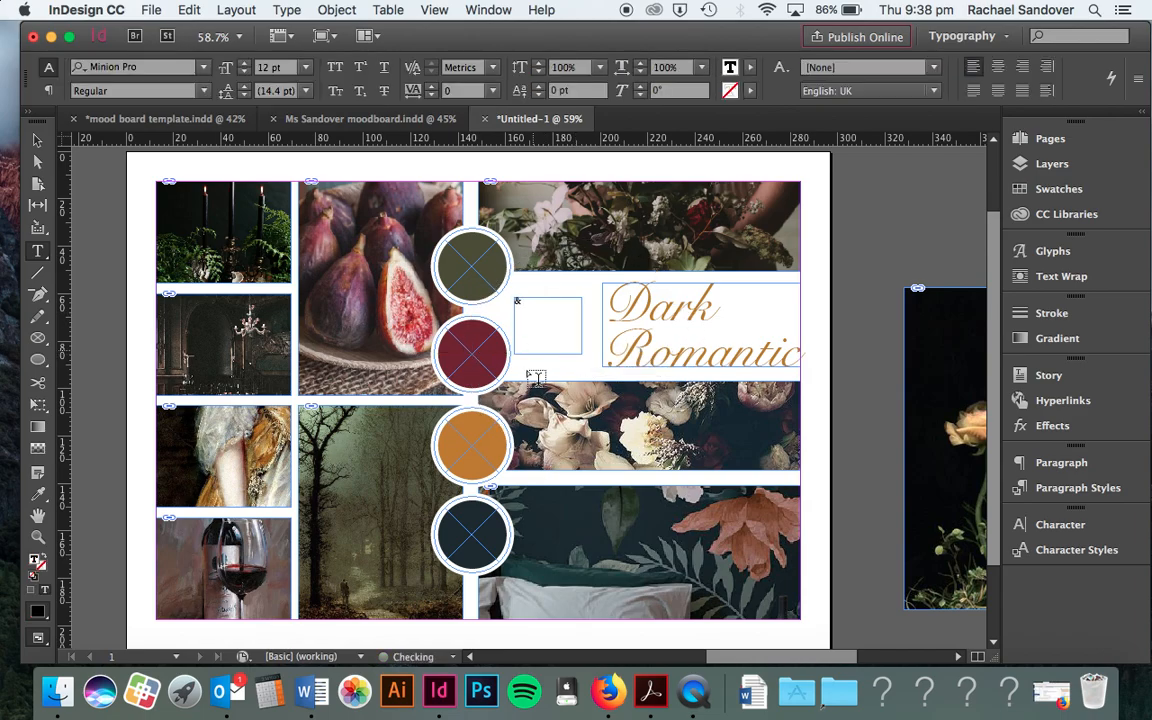
Apply the title's script font and gold colour to the ampersand by sampling the title text
{"action": "left_click", "coordinate": [523, 306]}
{"action": "left_click_drag", "start_coordinate": [523, 306], "coordinate": [496, 305]}
{"action": "left_click", "coordinate": [38, 495]}
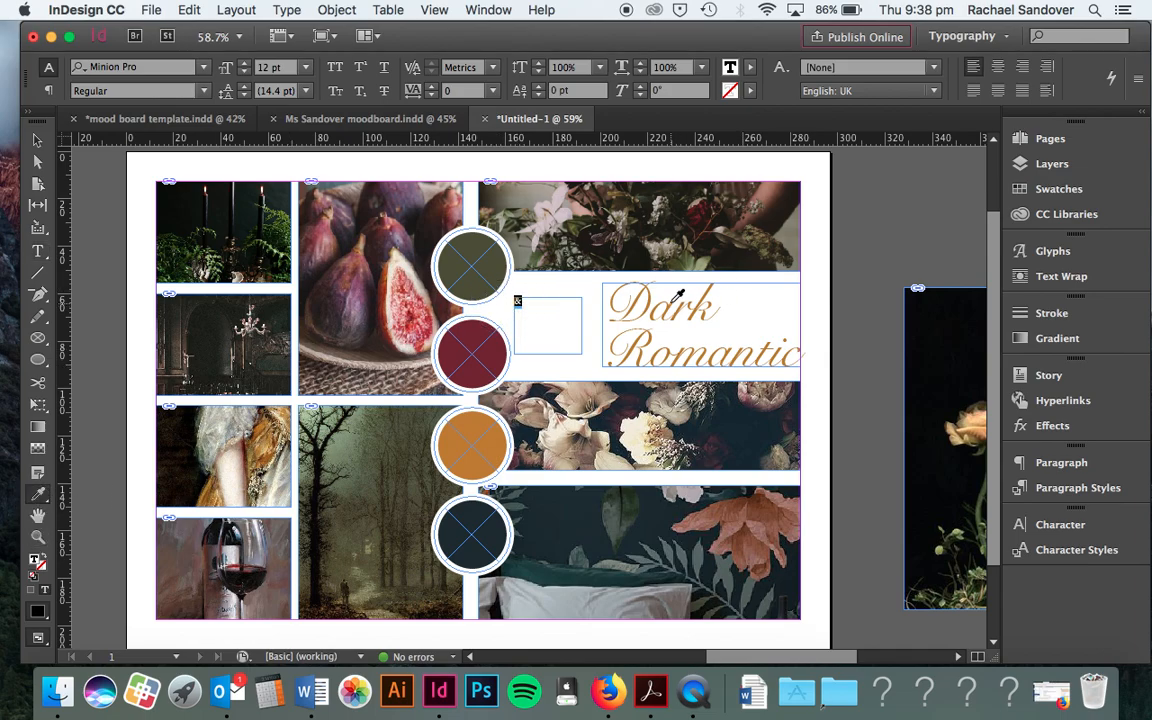
{"action": "left_click", "coordinate": [638, 291]}
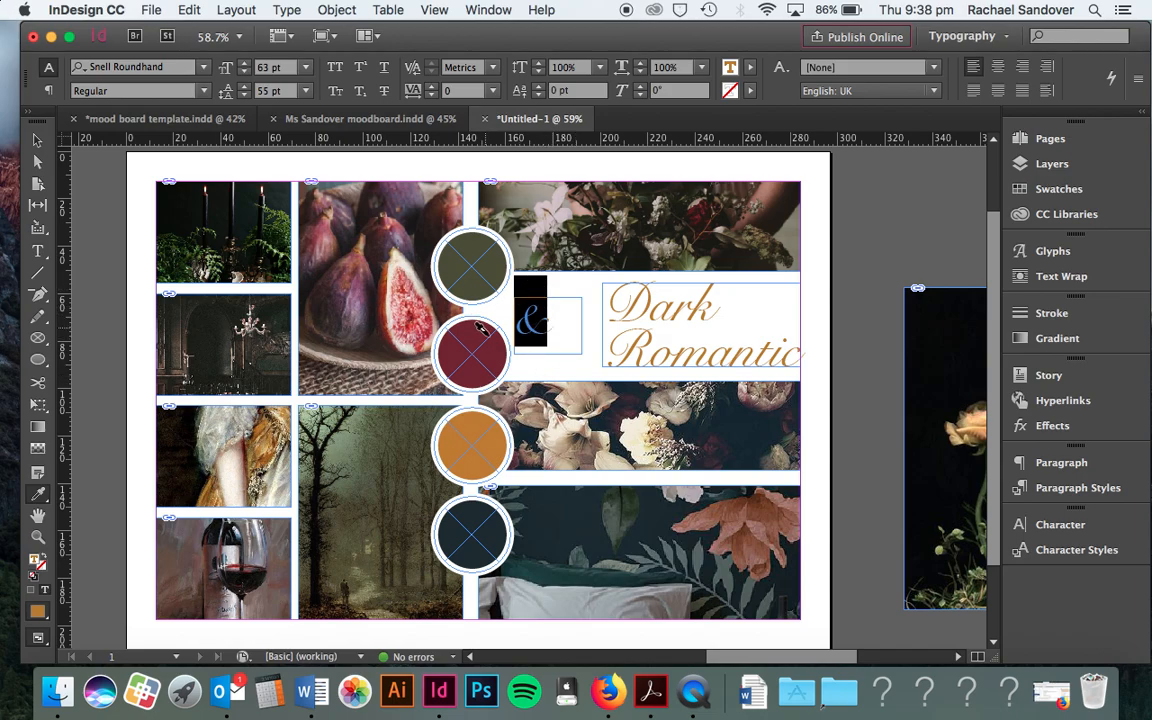
Set the ampersand's font size to 170 pt and enlarge its text frame to about 92 × 73 mm
{"action": "left_click", "coordinate": [258, 67]}
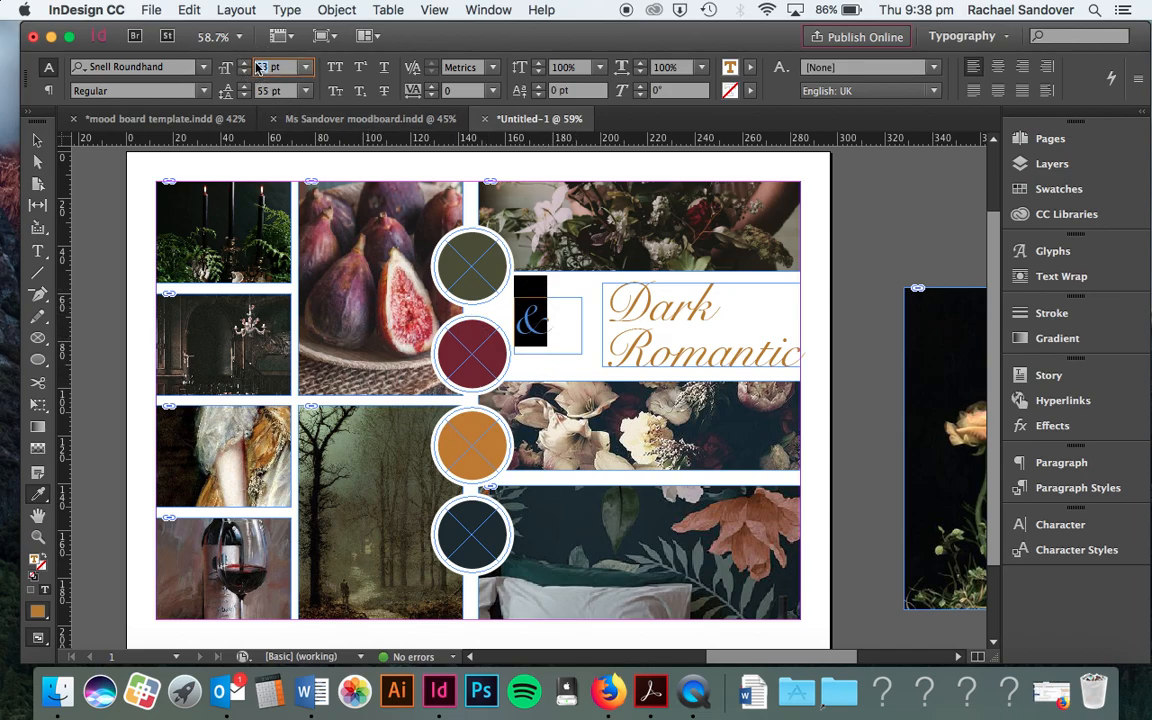
{"action": "type", "text": "80"}
{"action": "key", "text": "Return"}
{"action": "double_click", "coordinate": [266, 68]}
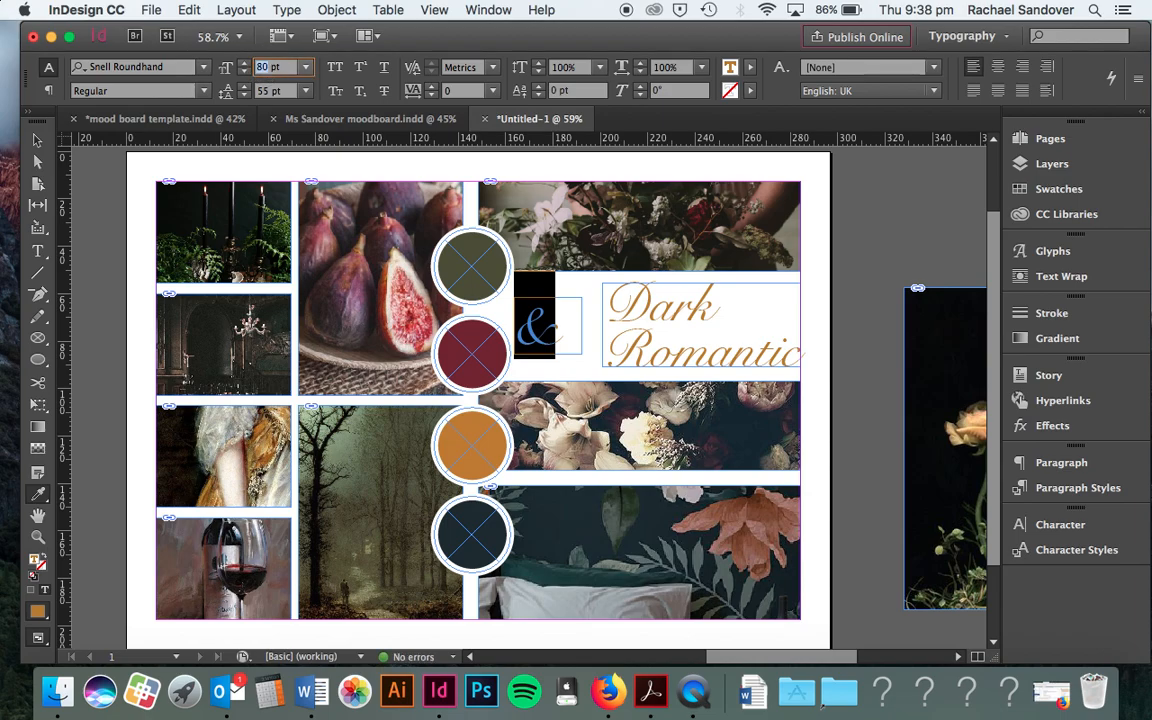
{"action": "type", "text": "170"}
{"action": "key", "text": "Return"}
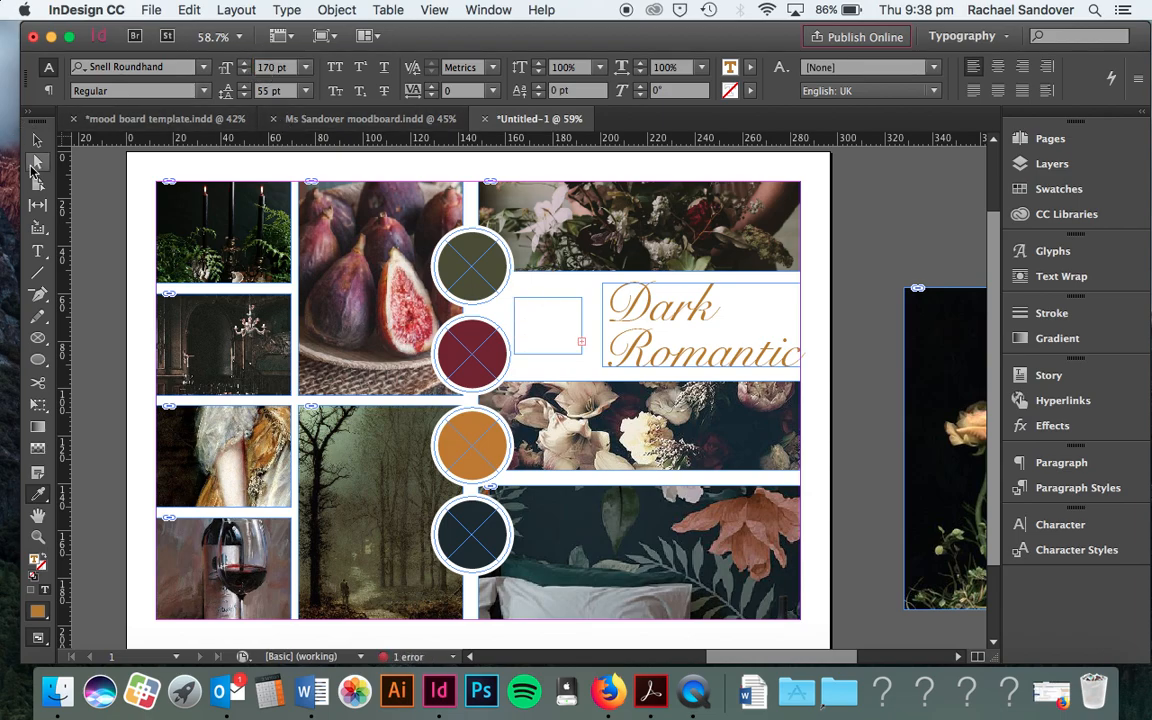
{"action": "left_click", "coordinate": [37, 142]}
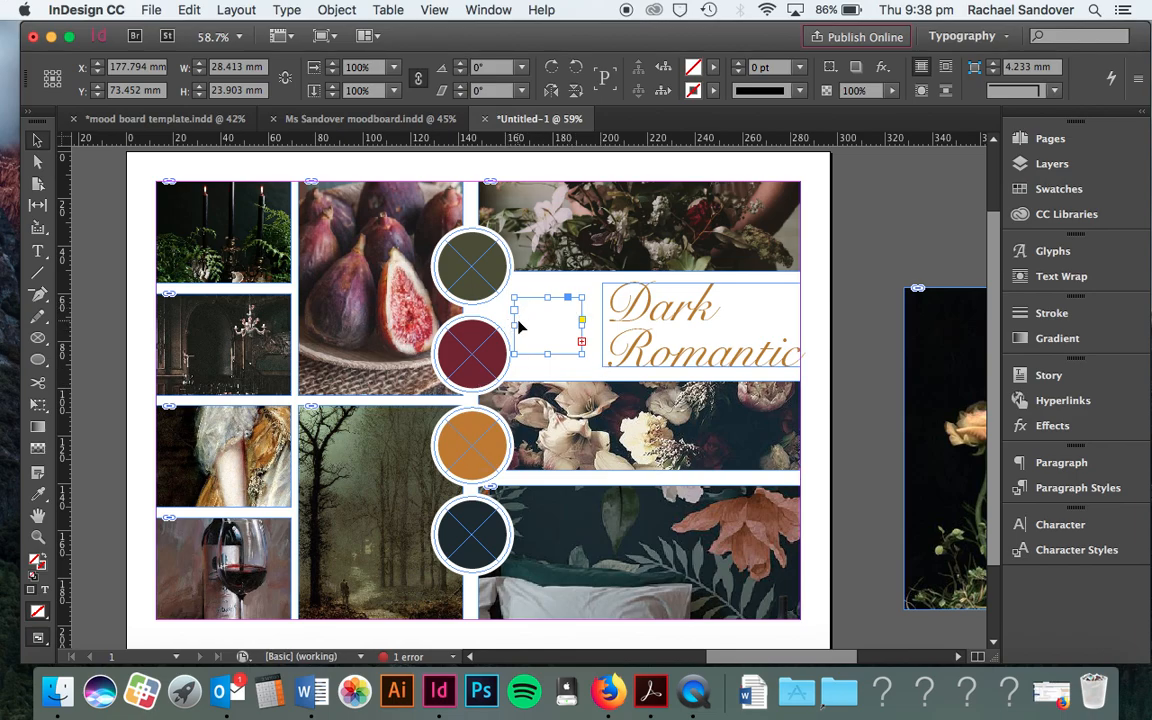
{"action": "left_click_drag", "start_coordinate": [514, 299], "coordinate": [362, 180]}
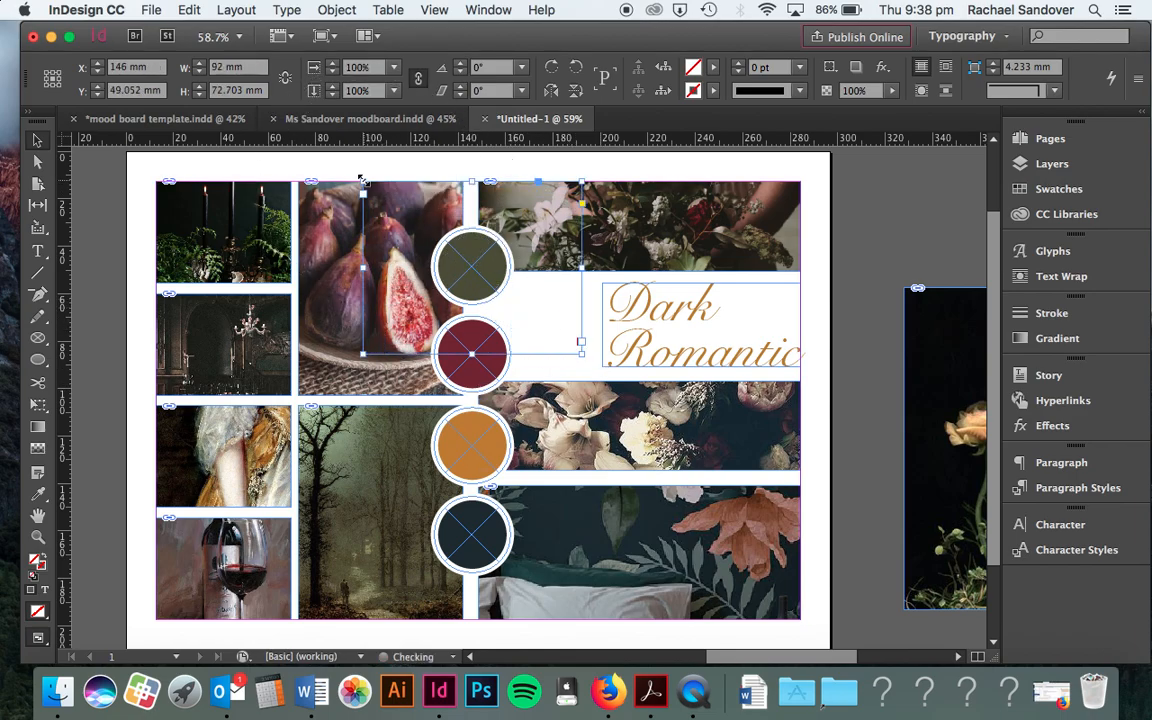
Set the ampersand's font size to 250 pt and its style to Bold
{"action": "double_click", "coordinate": [388, 245]}
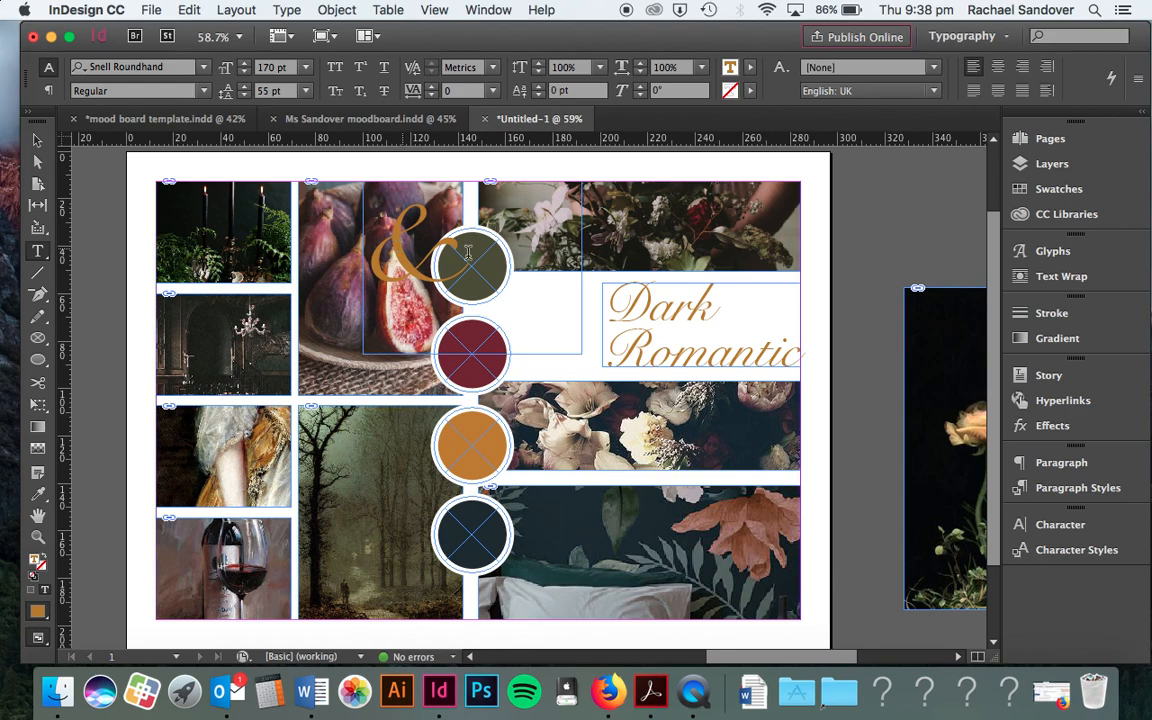
{"action": "double_click", "coordinate": [395, 262]}
{"action": "left_click", "coordinate": [273, 70]}
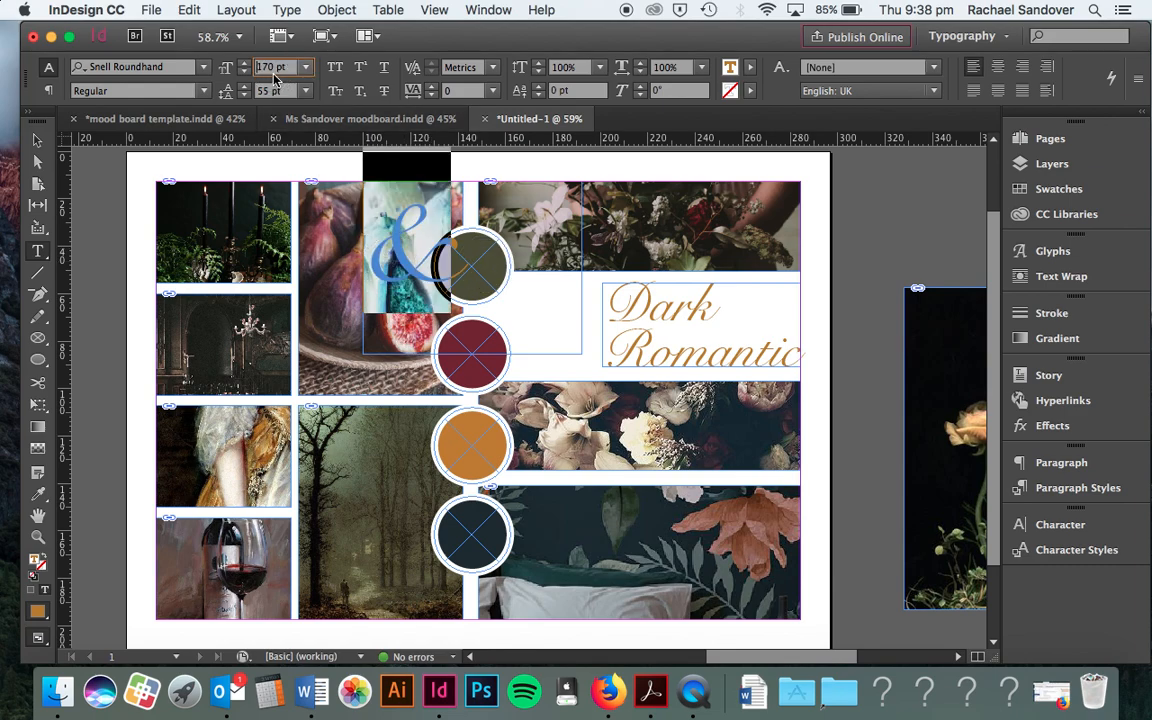
{"action": "double_click", "coordinate": [267, 71]}
{"action": "key", "text": "Return"}
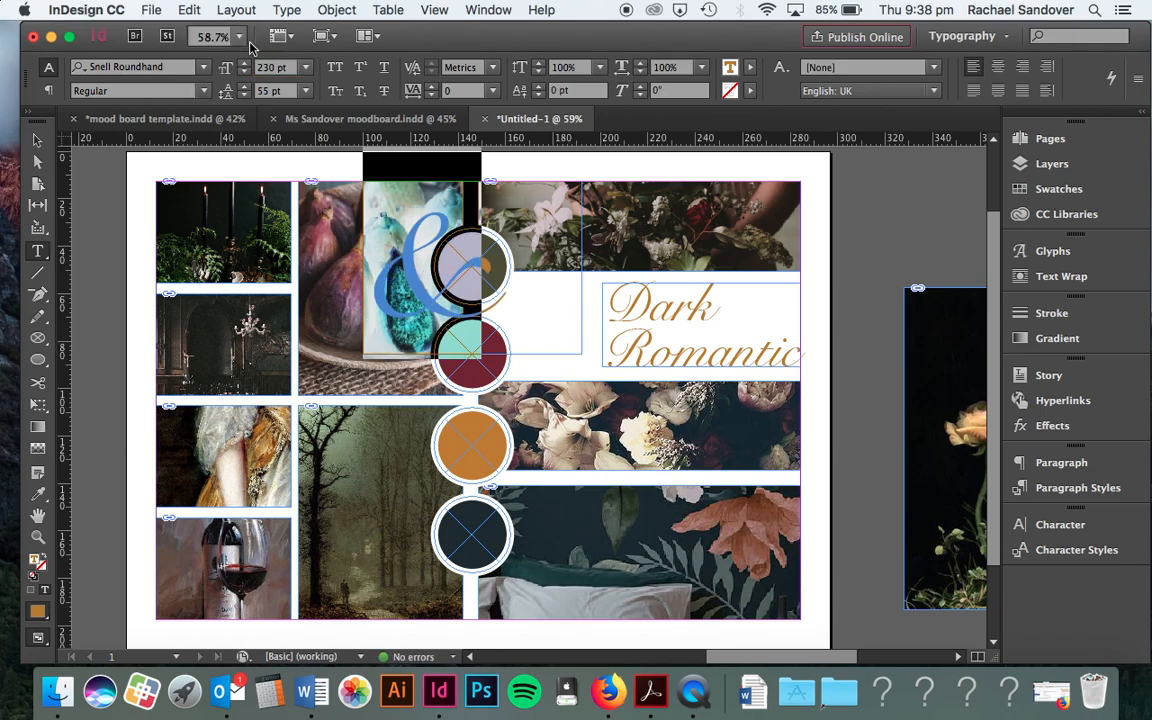
{"action": "left_click", "coordinate": [268, 67]}
{"action": "type", "text": "5"}
{"action": "key", "text": "Return"}
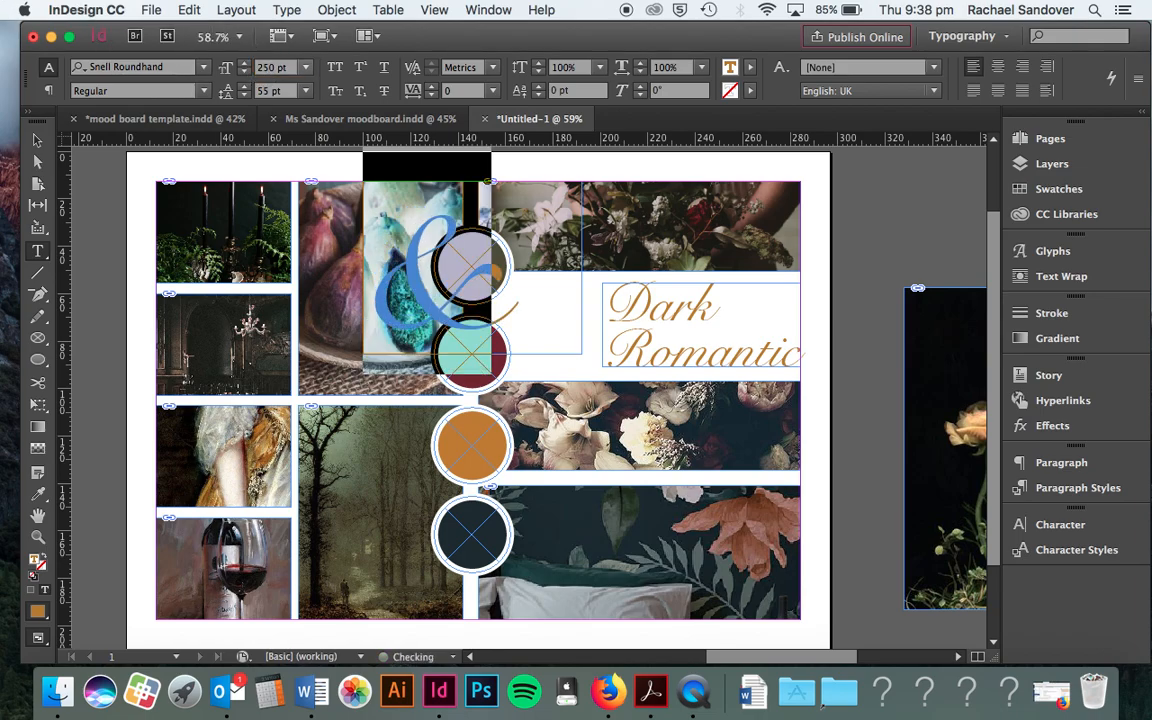
{"action": "left_click", "coordinate": [203, 90]}
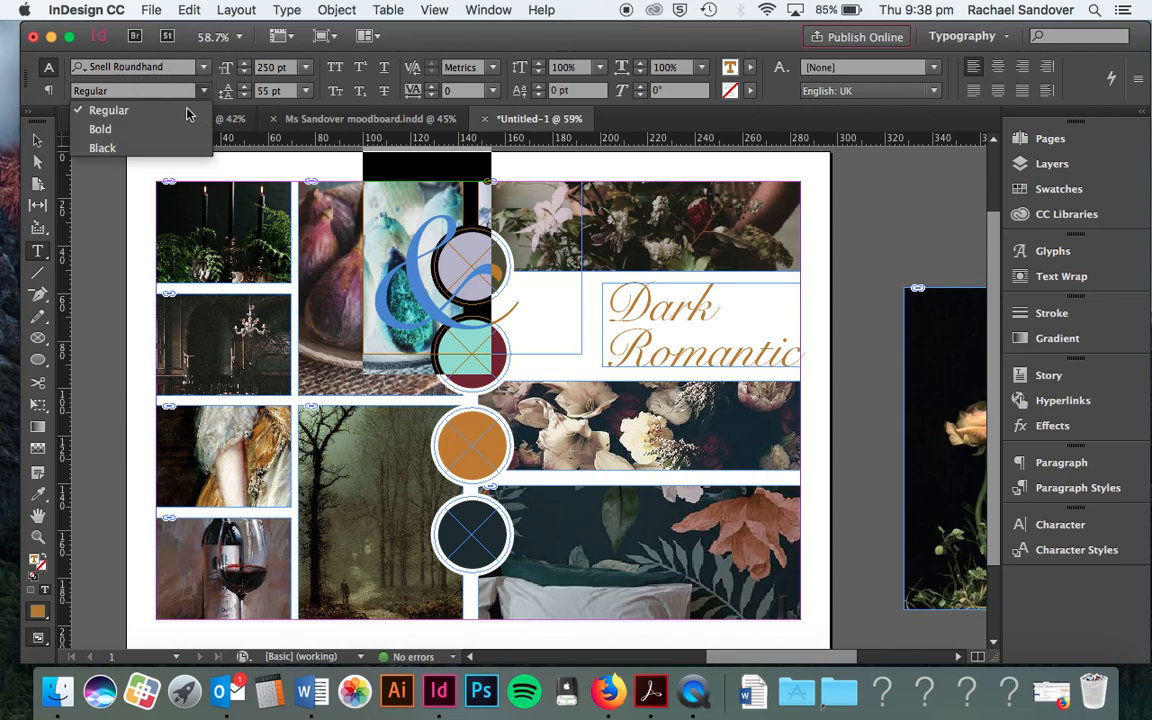
{"action": "left_click", "coordinate": [118, 128]}
Move the ampersand between the circles and the title, and extend its frame upward to a height of about 83 mm
{"action": "left_click", "coordinate": [37, 140]}
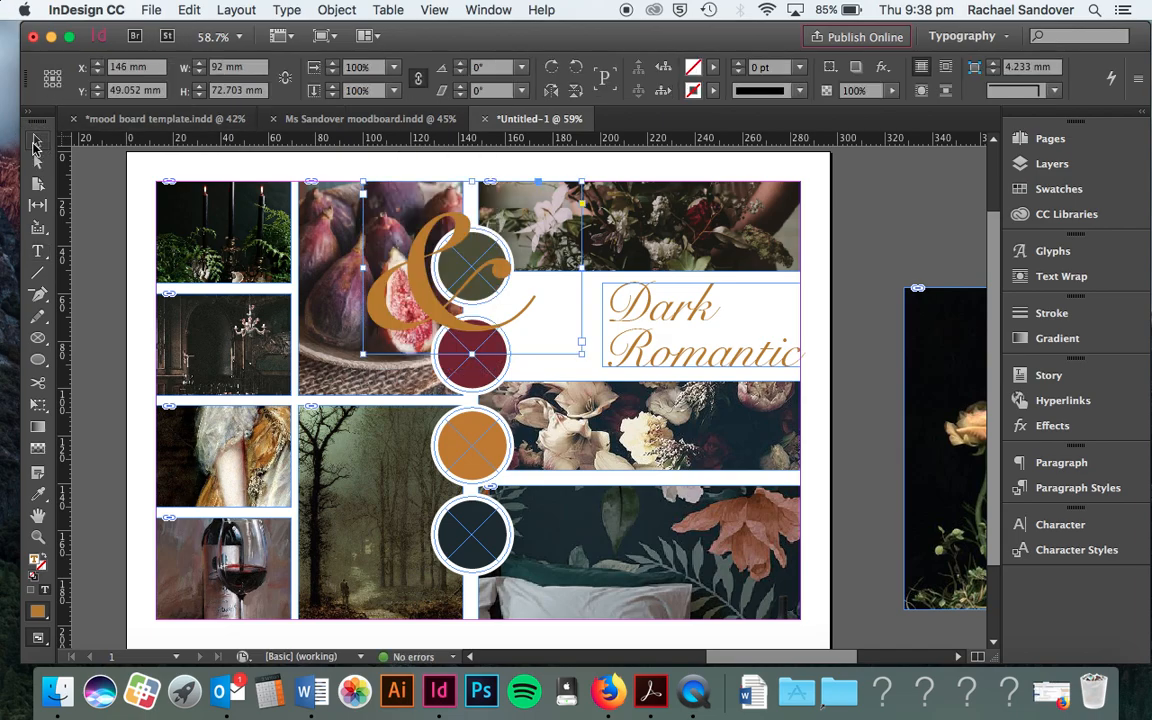
{"action": "left_click_drag", "start_coordinate": [425, 287], "coordinate": [532, 362]}
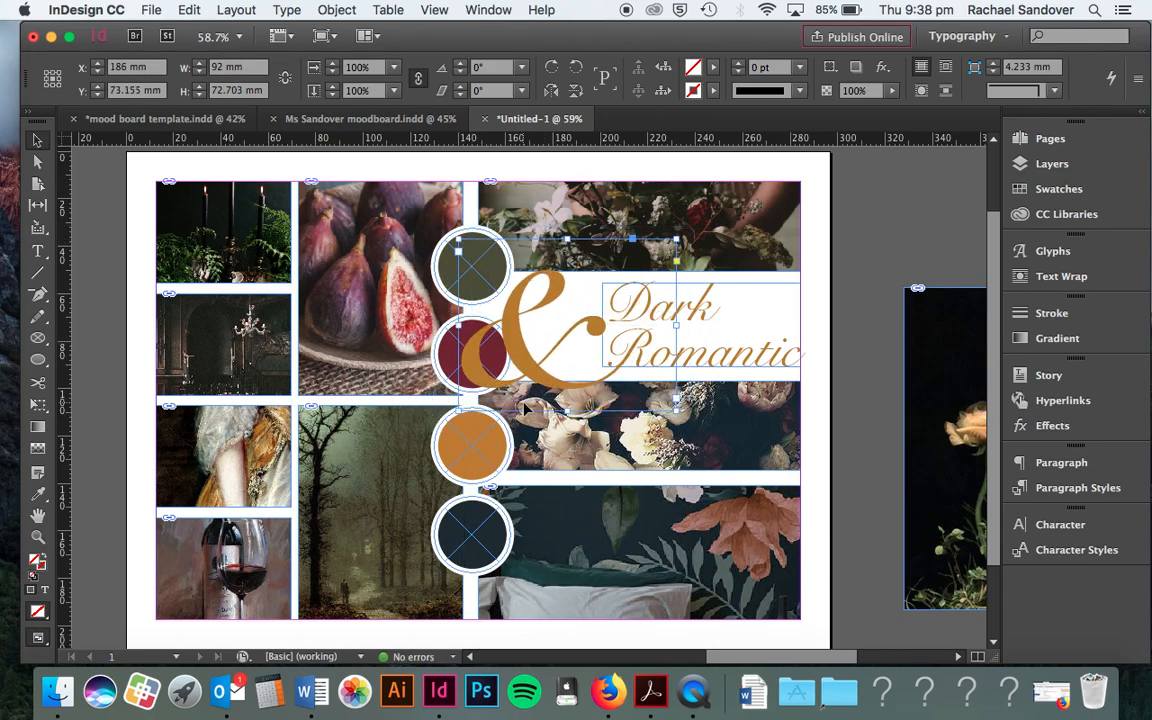
{"action": "left_click_drag", "start_coordinate": [532, 356], "coordinate": [528, 343]}
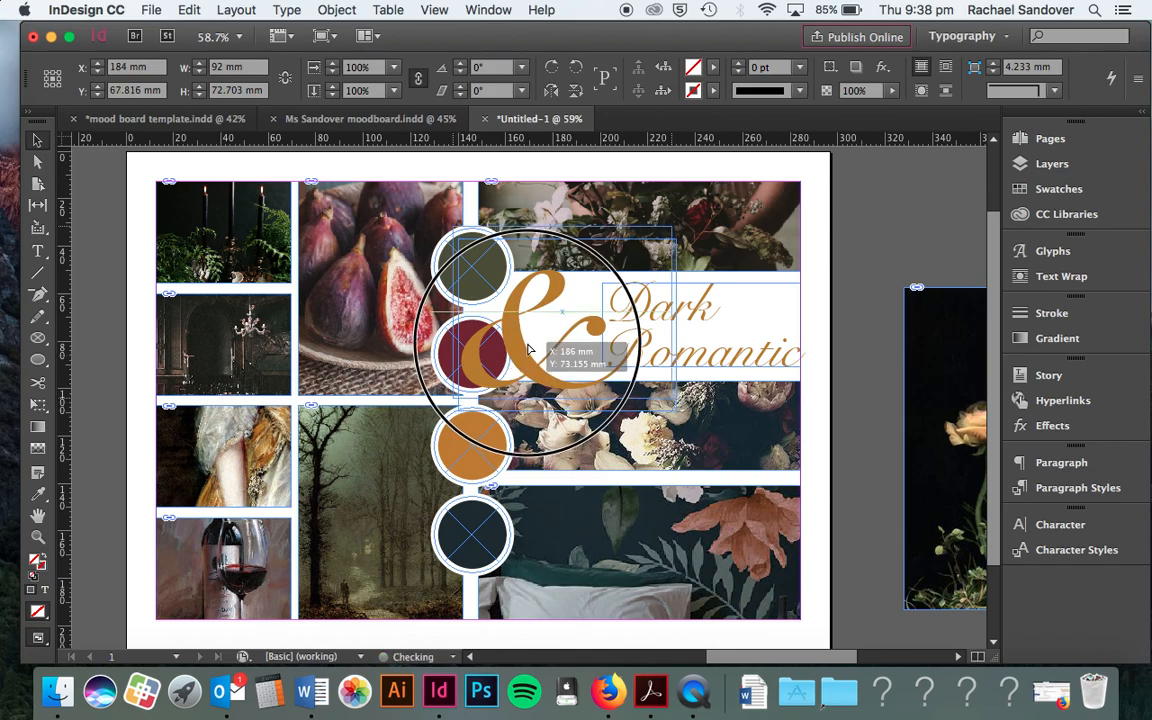
{"action": "left_click_drag", "start_coordinate": [563, 228], "coordinate": [567, 203]}
Increase the ampersand's font size to 269 pt and move its frame to about X 188 mm, Y 71 mm
{"action": "double_click", "coordinate": [534, 332]}
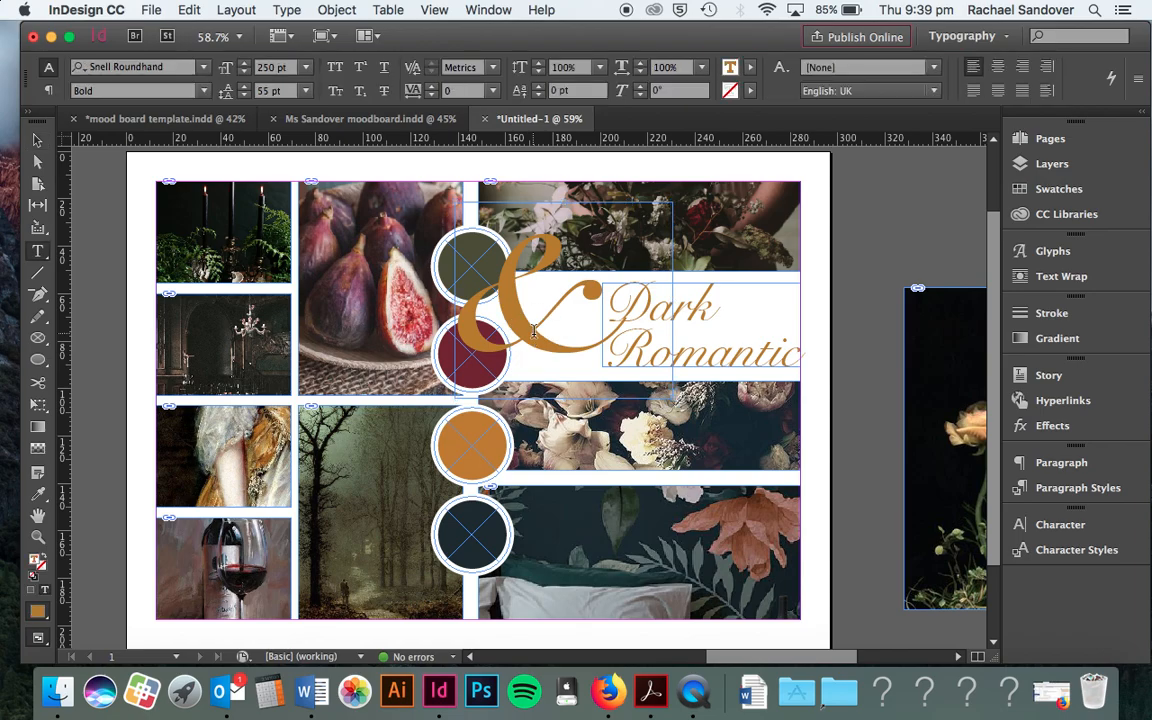
{"action": "left_click_drag", "start_coordinate": [608, 320], "coordinate": [440, 262]}
{"action": "left_click", "coordinate": [245, 63]}
{"action": "left_click", "coordinate": [245, 63]}
{"action": "left_click", "coordinate": [245, 63]}
{"action": "left_click", "coordinate": [245, 63]}
{"action": "left_click", "coordinate": [245, 63]}
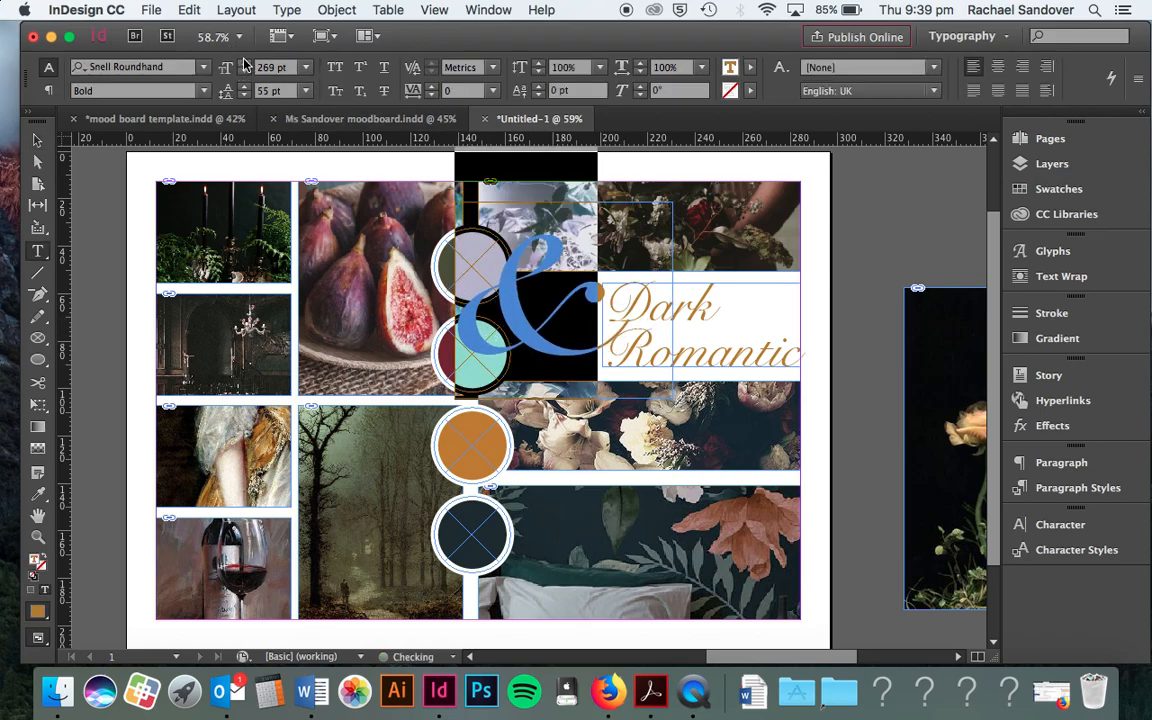
{"action": "left_click", "coordinate": [37, 140]}
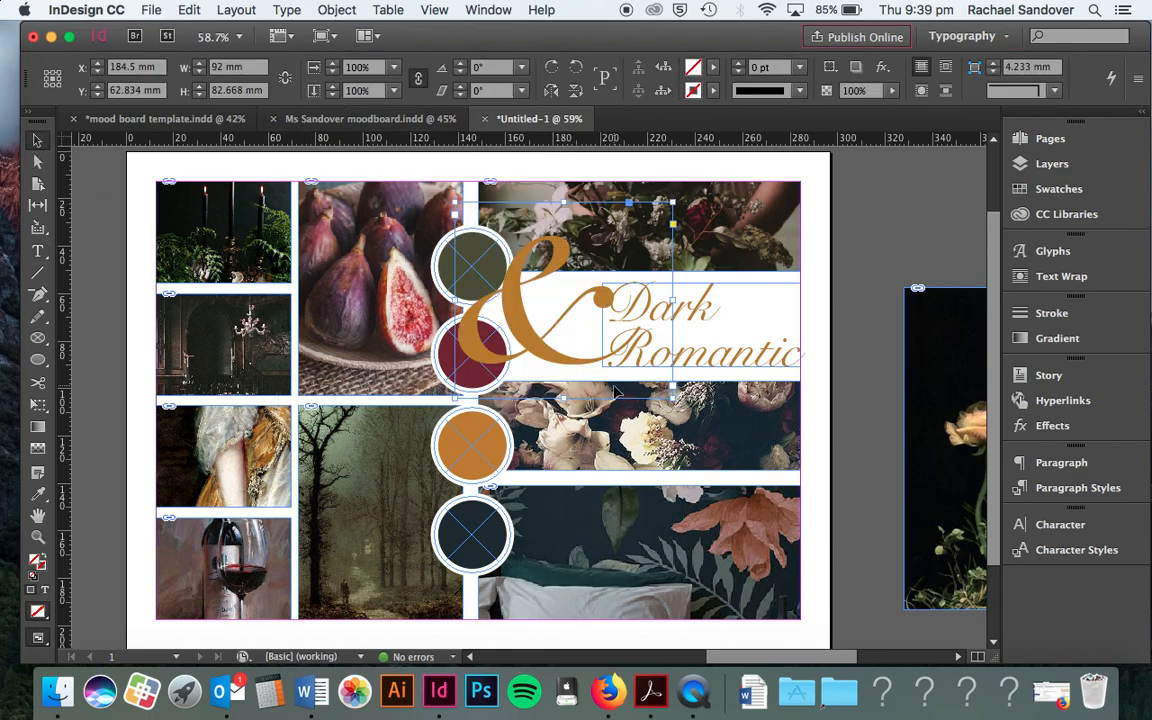
{"action": "mouse_move", "coordinate": [530, 342]}
{"action": "left_mouse_down"}
{"action": "mouse_move", "coordinate": [565, 345]}
{"action": "mouse_move", "coordinate": [538, 354]}
{"action": "left_mouse_up"}
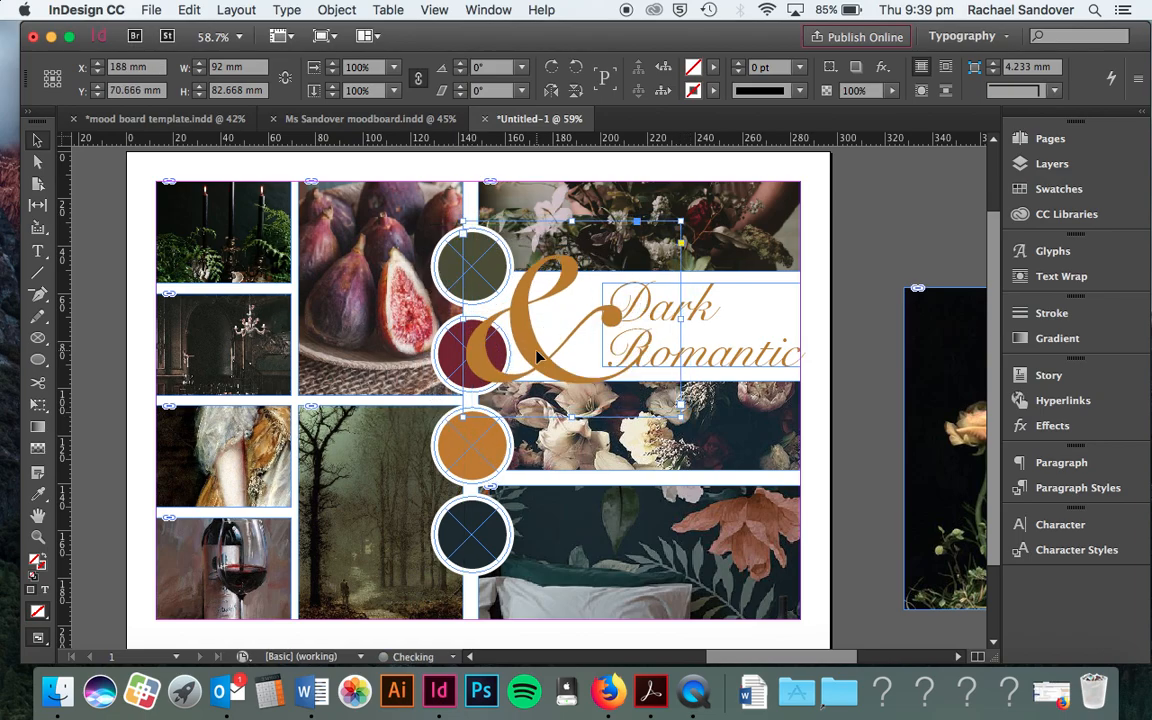
Preview the board without frame edges and guides, and bring the burgundy circle in front of the ampersand
{"action": "left_click", "coordinate": [910, 278]}
{"action": "key", "text": "w"}
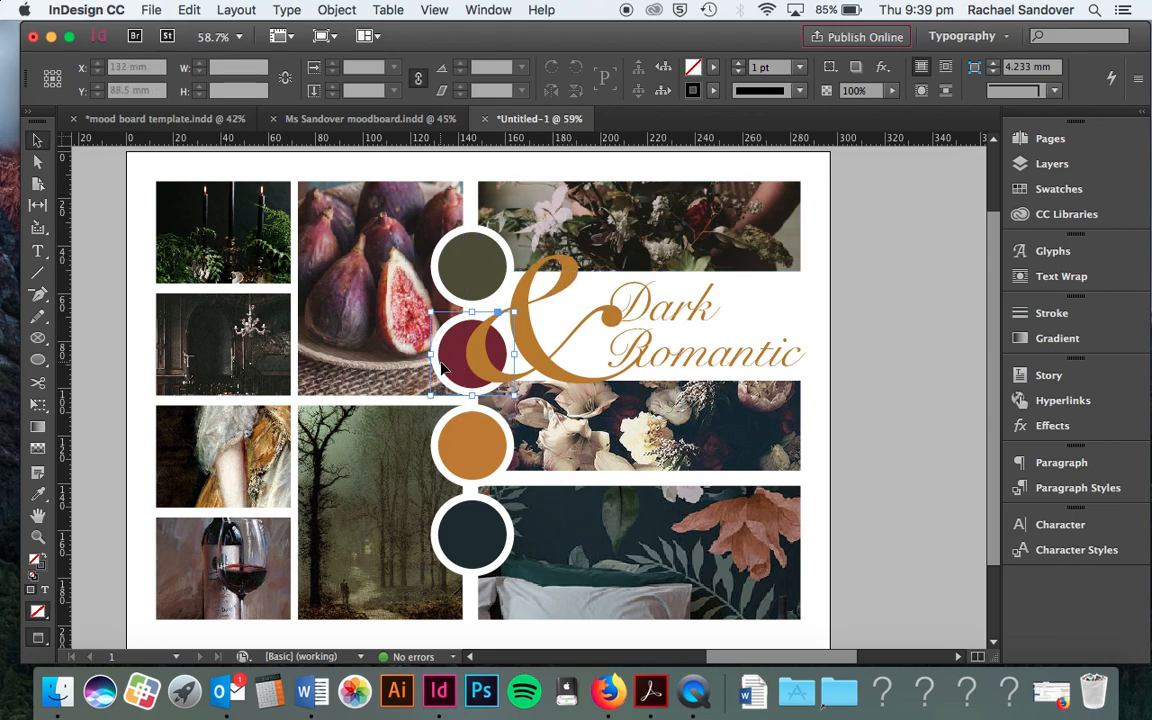
{"action": "left_click", "coordinate": [448, 358]}
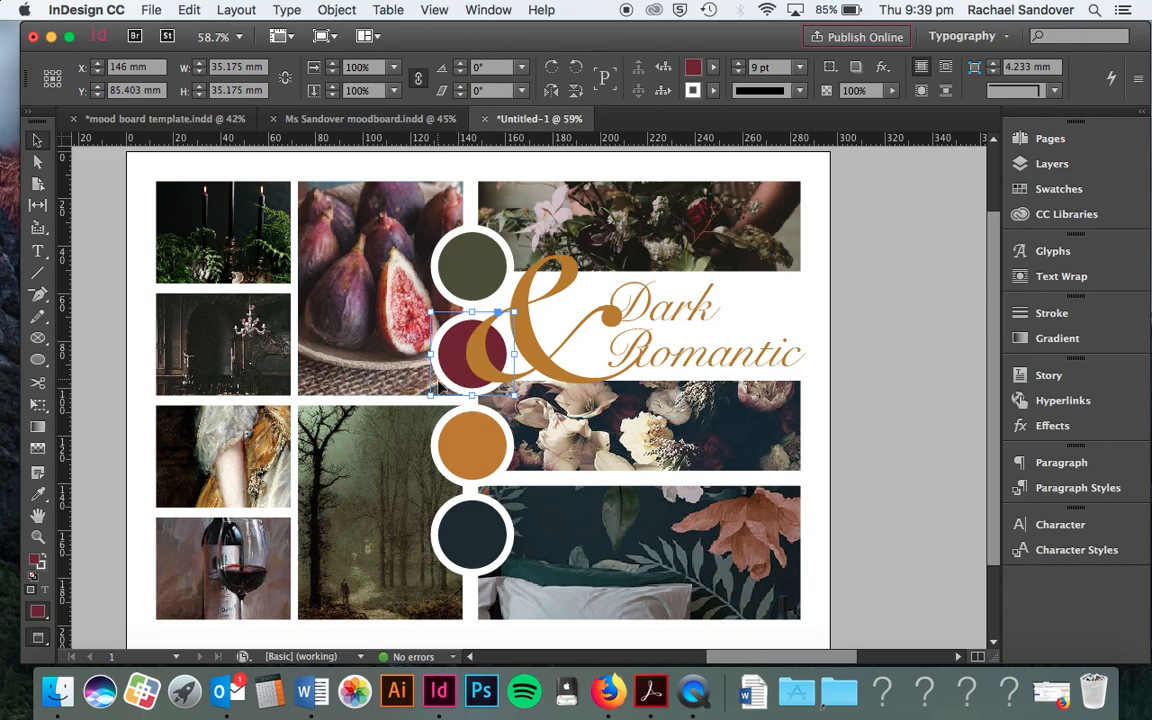
{"action": "left_click", "coordinate": [338, 9]}
{"action": "mouse_move", "coordinate": [357, 73]}
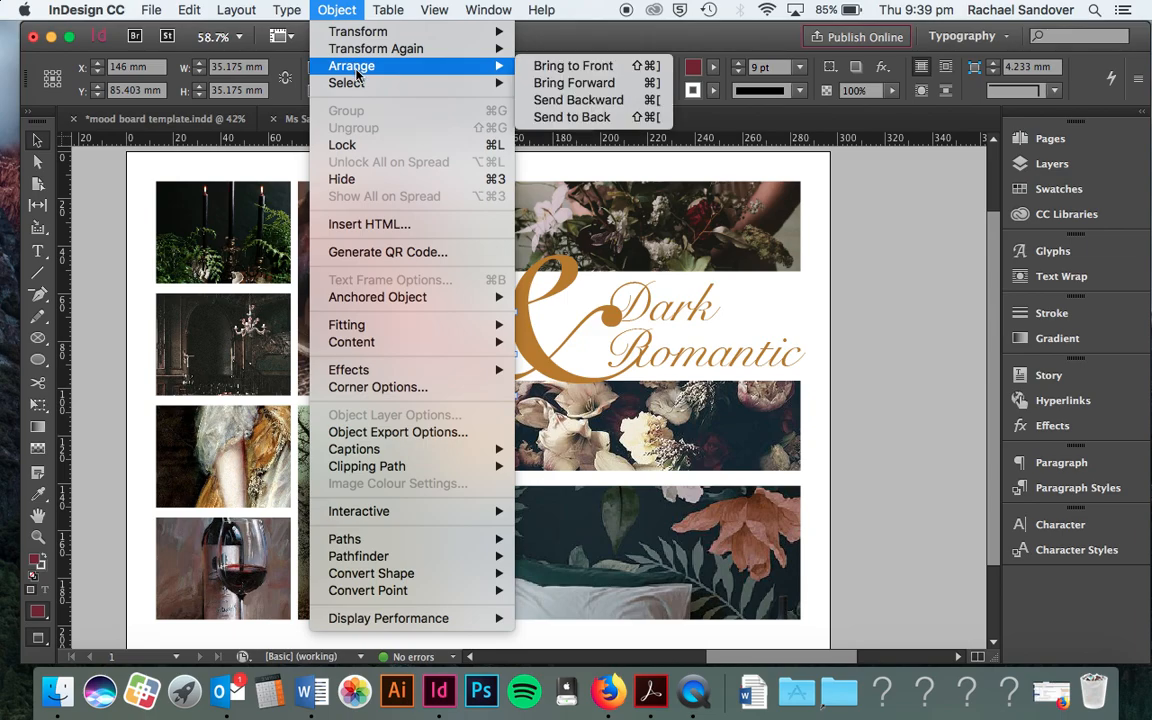
{"action": "left_click", "coordinate": [532, 83]}
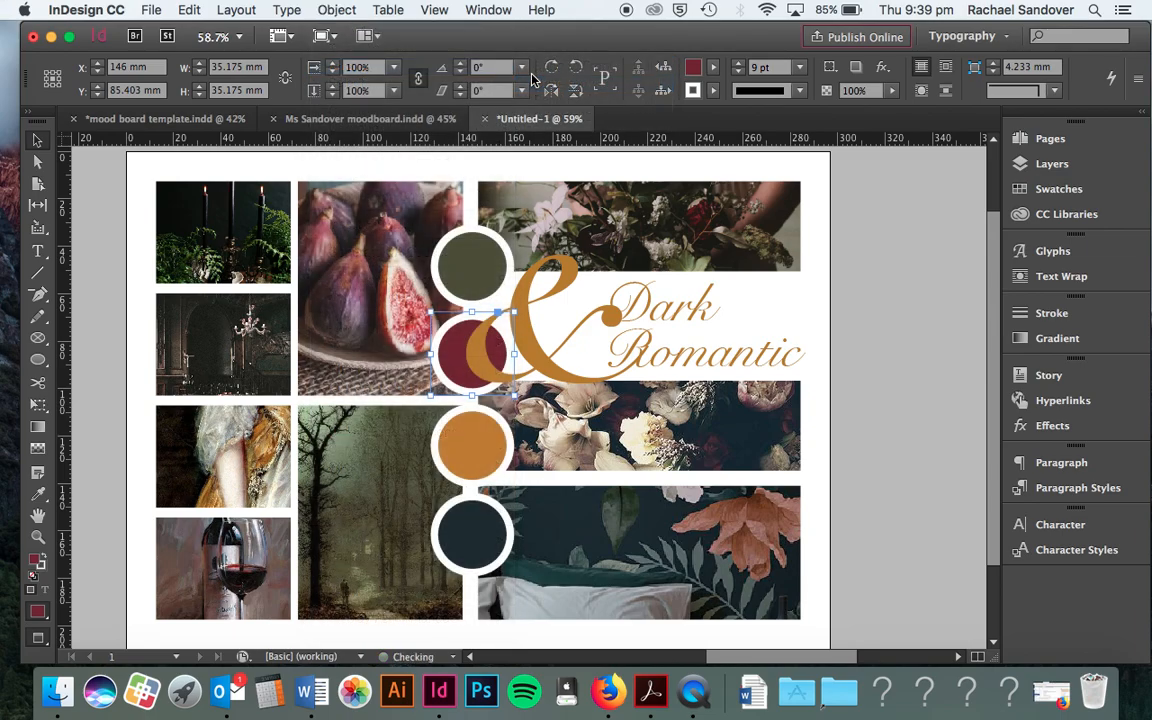
{"action": "left_click", "coordinate": [330, 9]}
{"action": "mouse_move", "coordinate": [369, 71]}
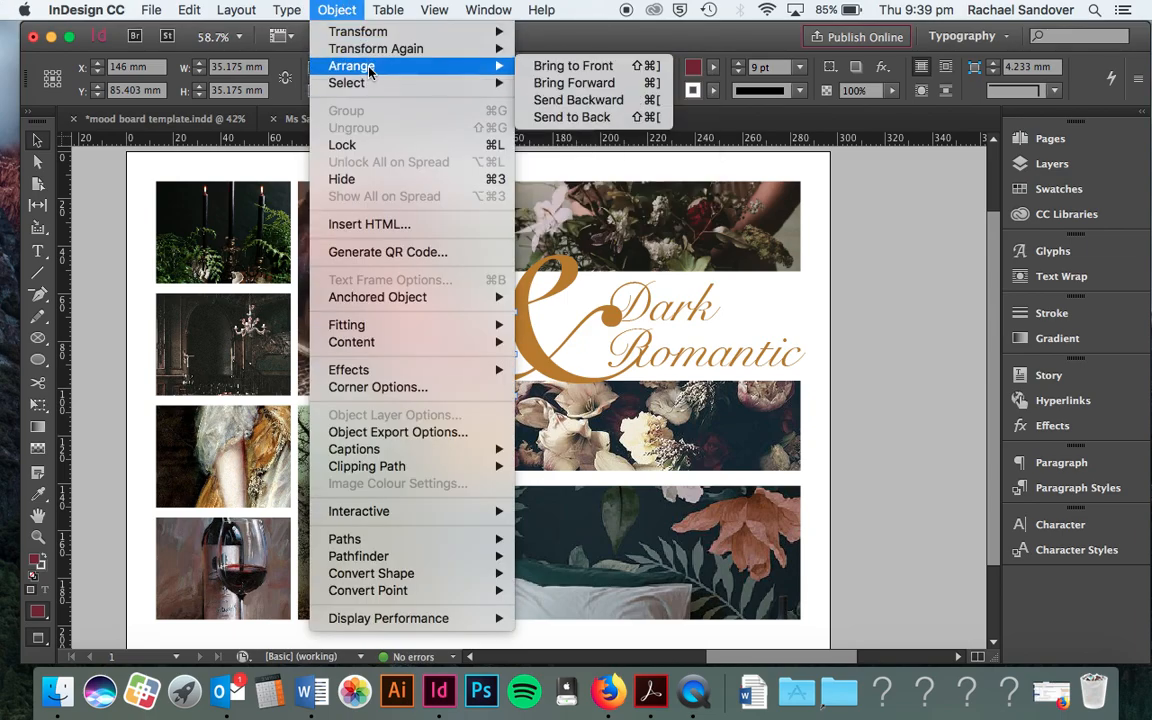
{"action": "left_click", "coordinate": [566, 66]}
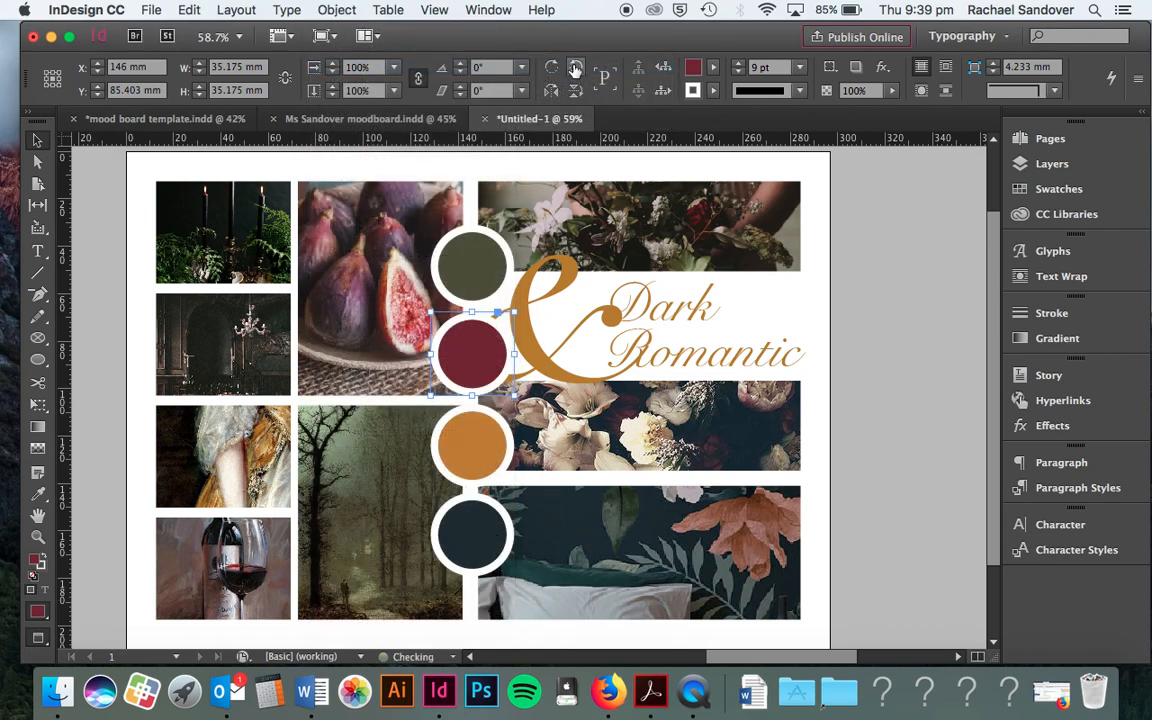
Move the ampersand clear of the circles to about X 206 mm, Y 68 mm, and right-align the "Dark Romantic" title text
{"action": "left_click", "coordinate": [540, 326]}
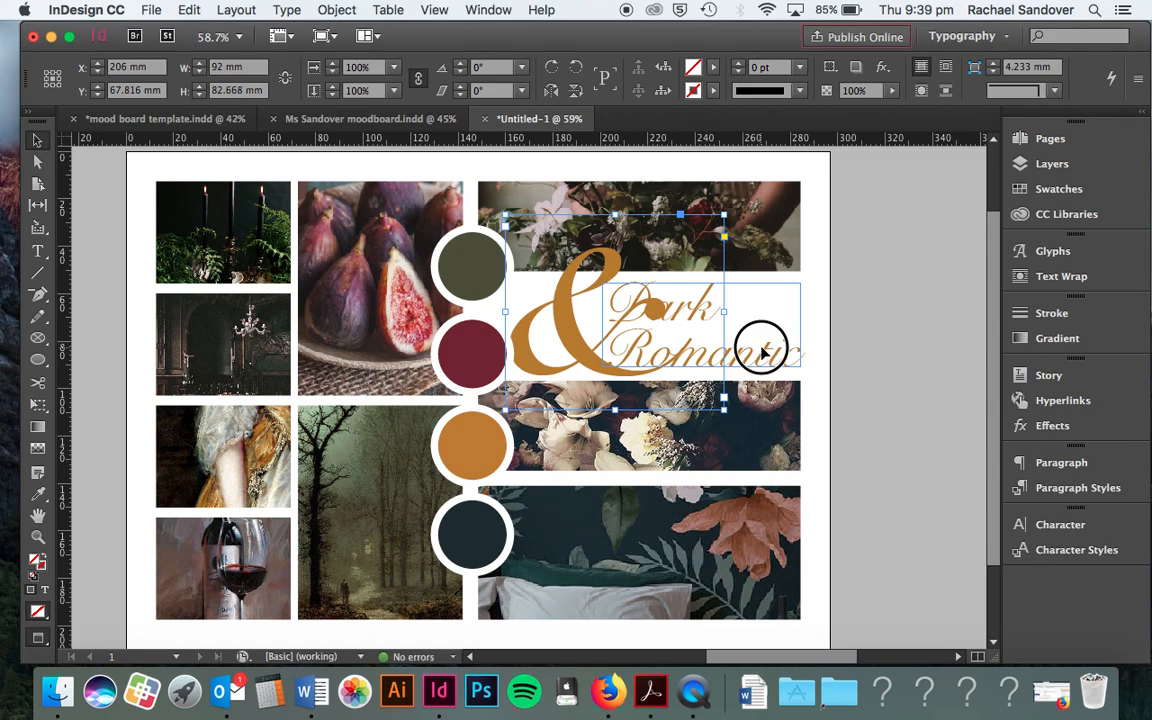
{"action": "double_click", "coordinate": [760, 358]}
{"action": "left_click_drag", "start_coordinate": [792, 358], "coordinate": [603, 303]}
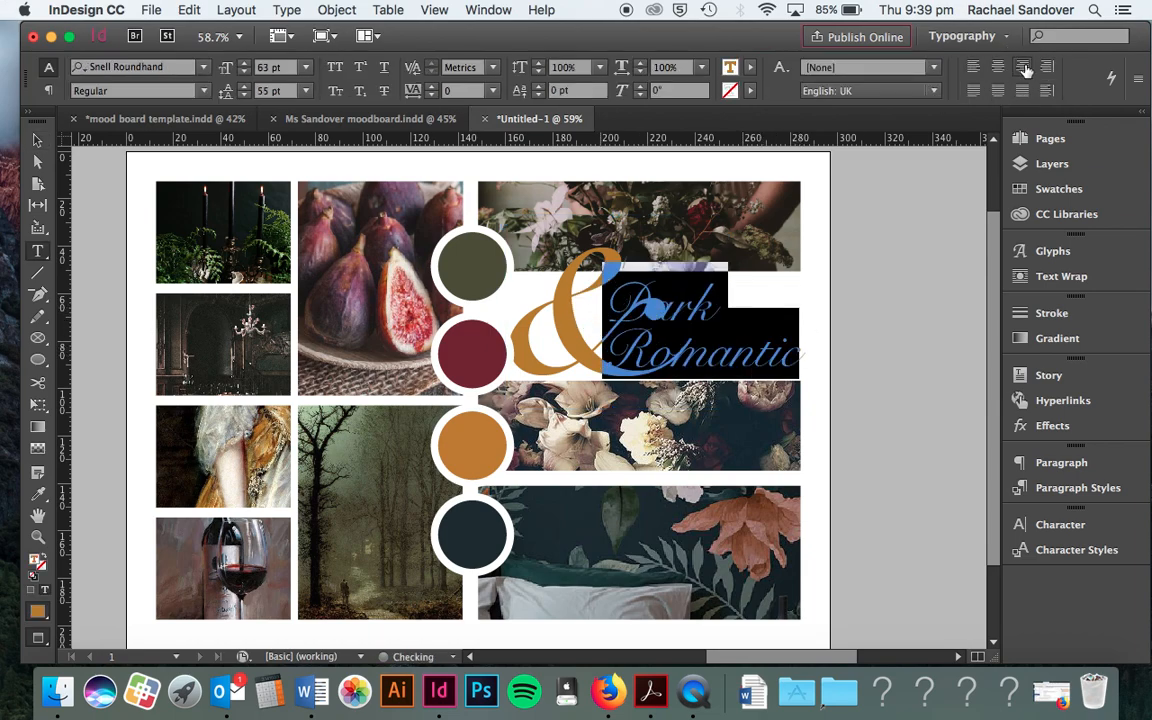
{"action": "left_click", "coordinate": [1022, 67]}
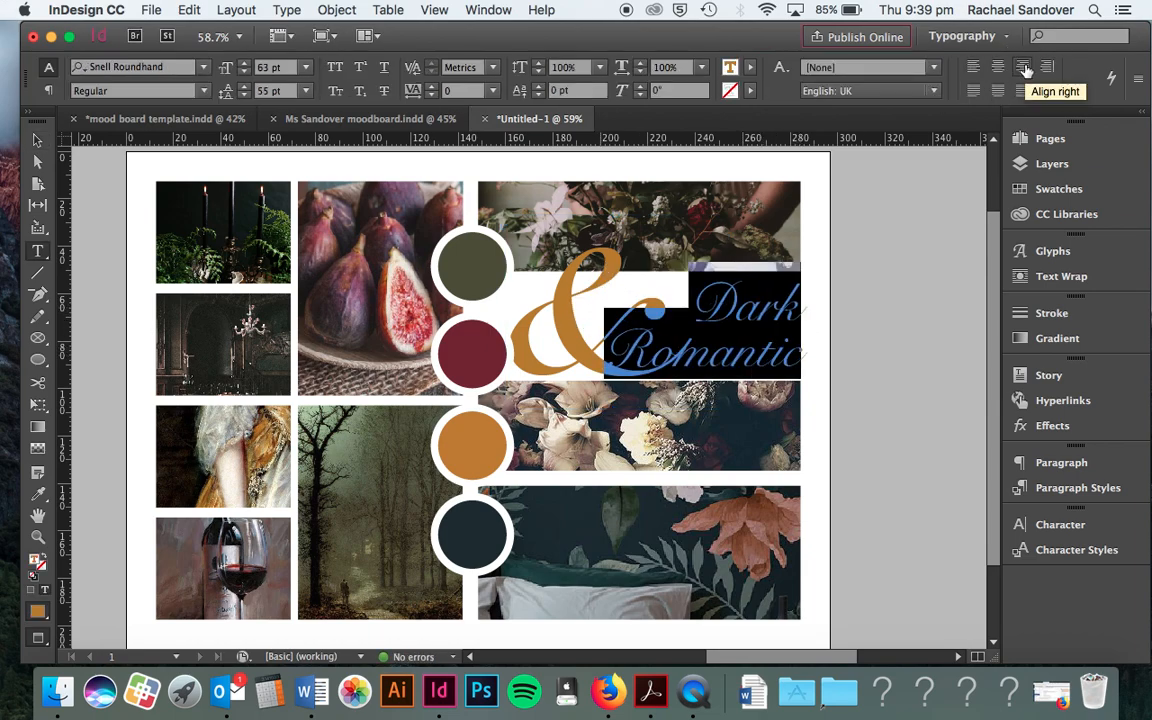
{"action": "left_click", "coordinate": [37, 139]}
{"action": "left_click", "coordinate": [96, 198]}
Add a text frame about 79 × 9 mm directly beneath the wine glass image and enter the author's name
{"action": "scroll", "coordinate": [226, 424], "scroll_direction": "down", "scroll_amount": 3}
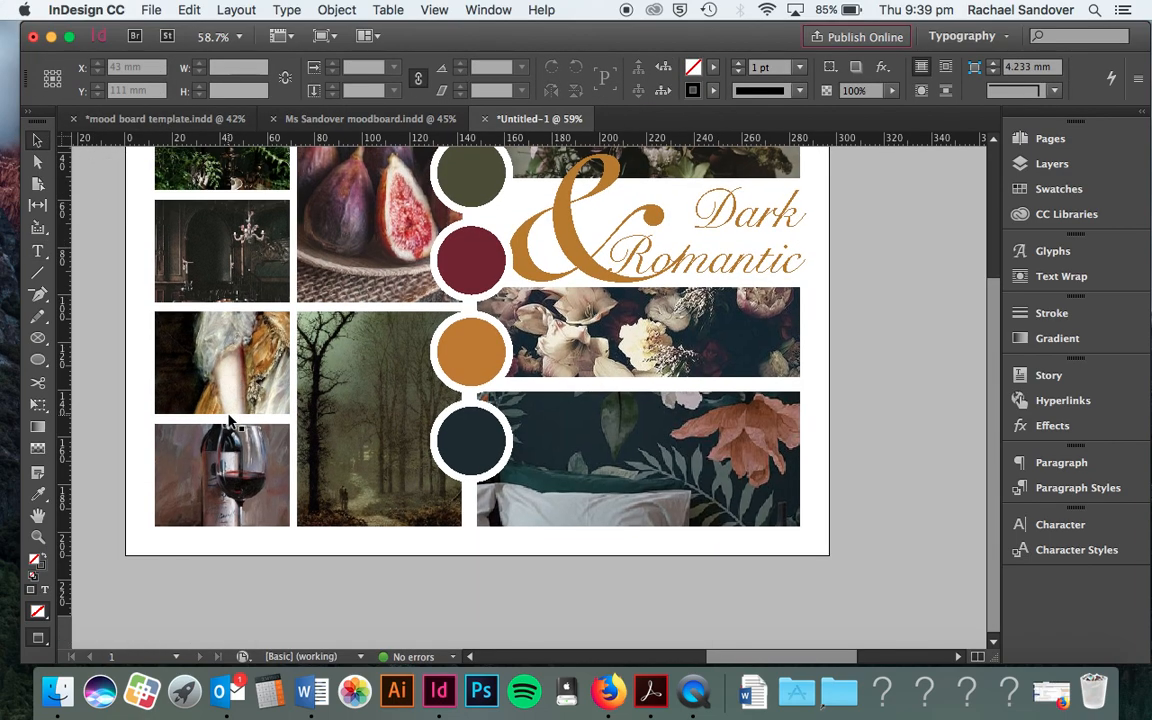
{"action": "left_click", "coordinate": [37, 248]}
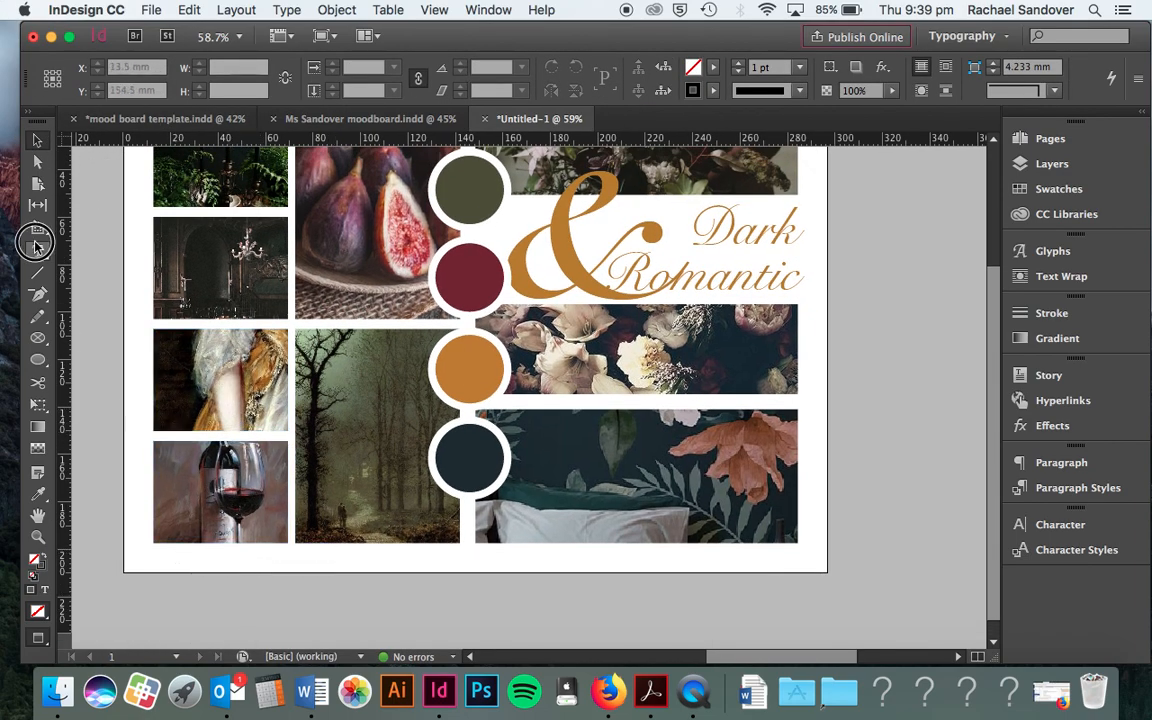
{"action": "left_click_drag", "start_coordinate": [161, 554], "coordinate": [341, 561]}
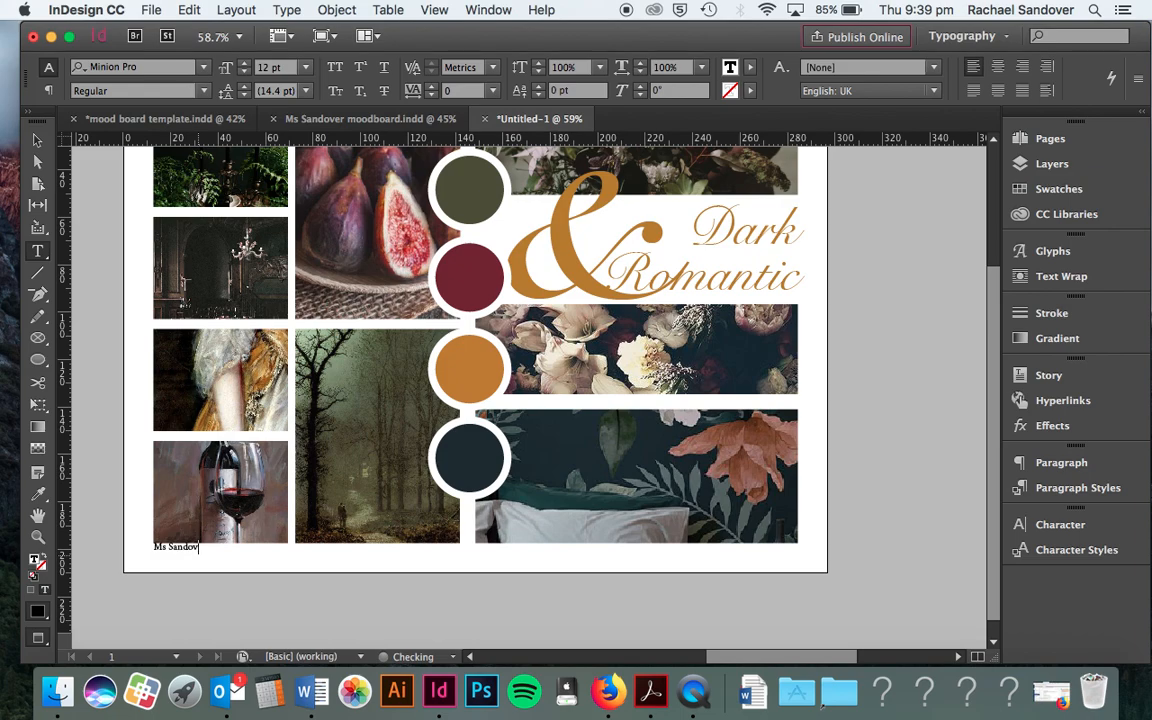
{"action": "type", "text": "Ms Sandover"}
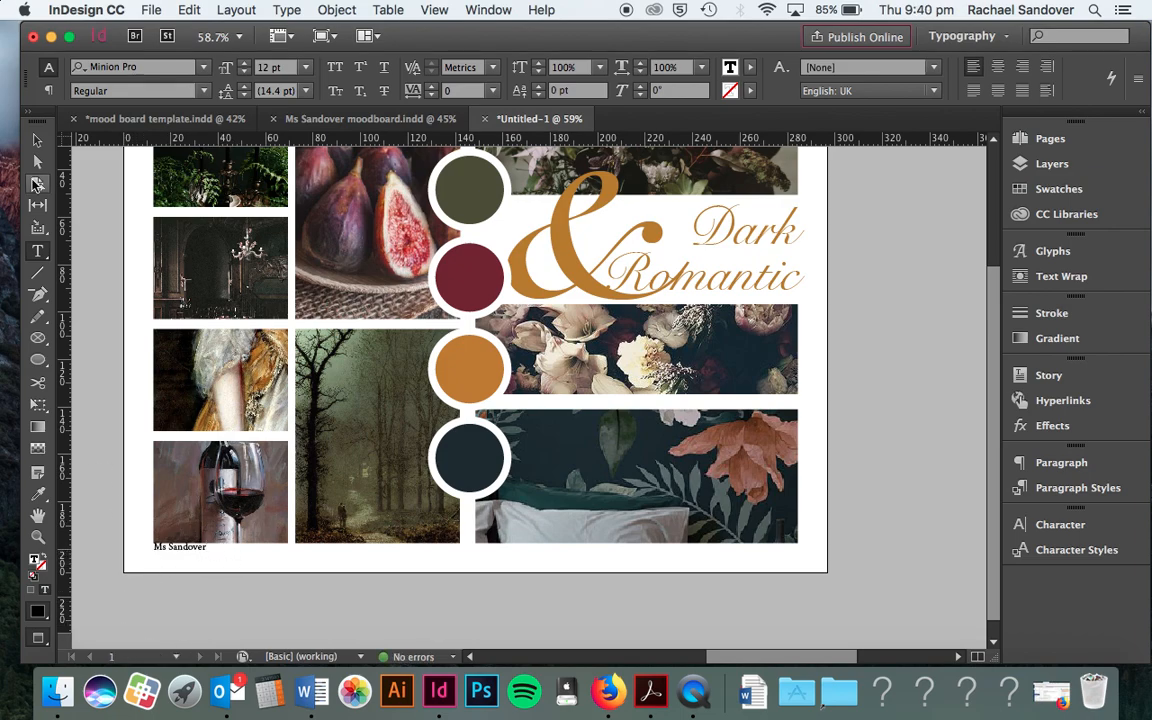
{"action": "left_click", "coordinate": [37, 140]}
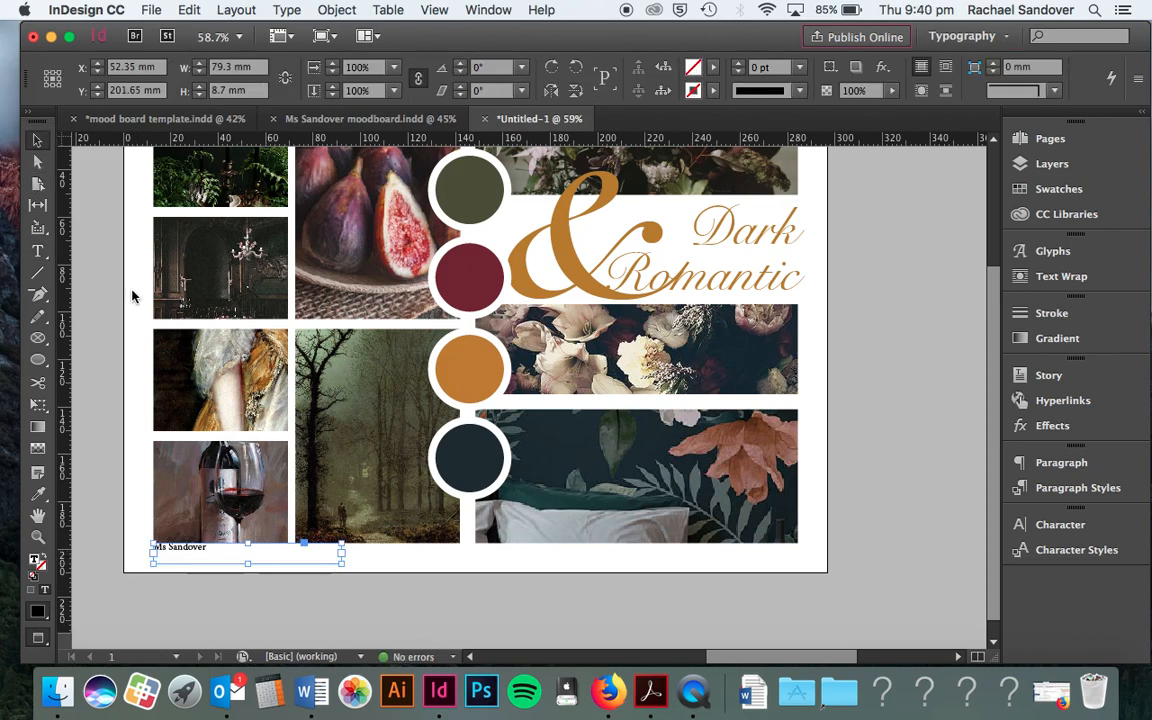
Set the font of the author credit beneath the wine image to Snell Roundhand
{"action": "double_click", "coordinate": [208, 542]}
{"action": "left_click_drag", "start_coordinate": [226, 548], "coordinate": [120, 549]}
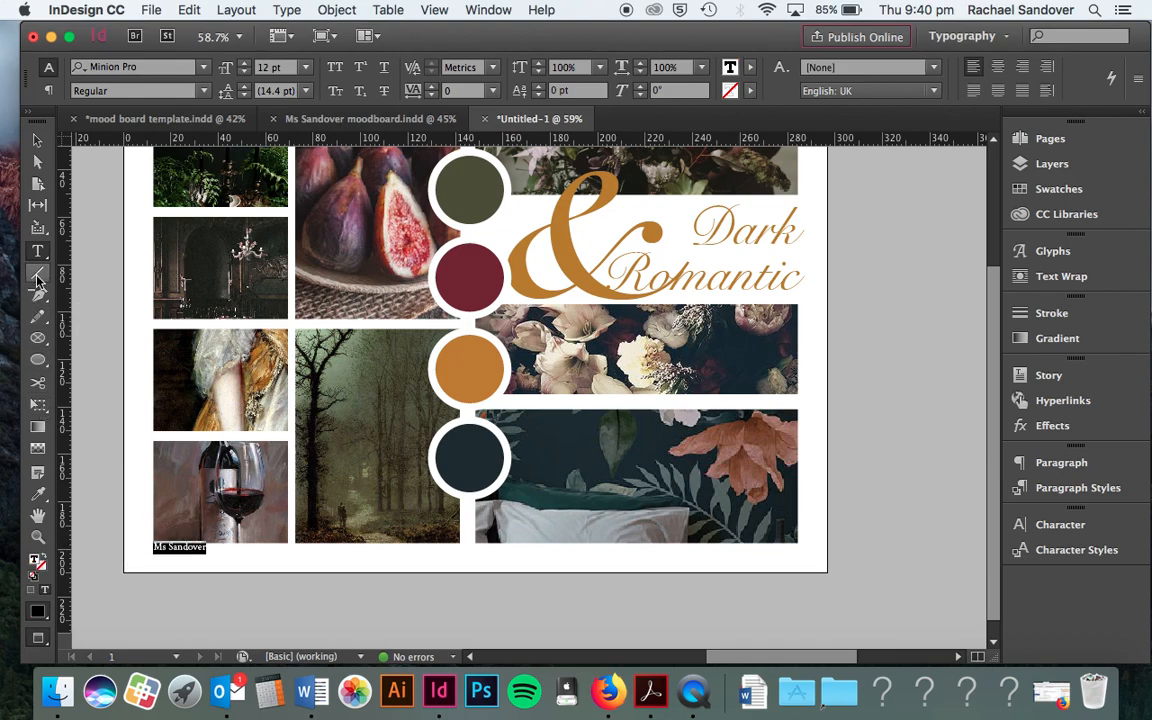
{"action": "left_click", "coordinate": [203, 67]}
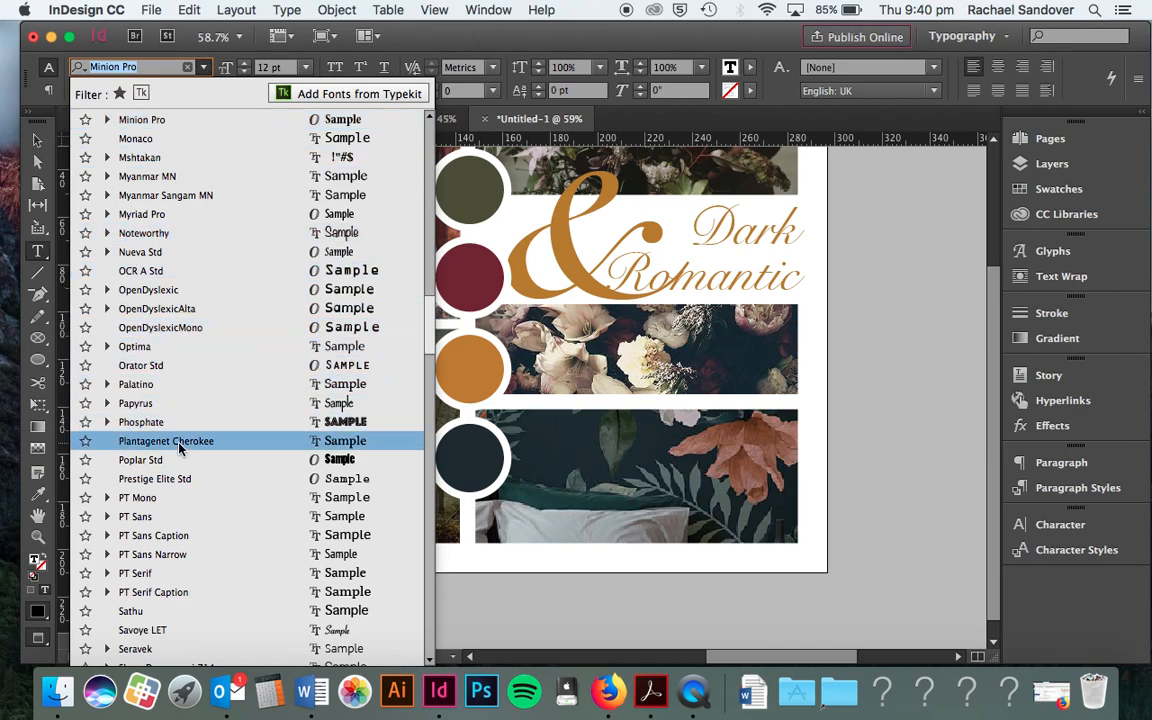
{"action": "scroll", "coordinate": [172, 537], "scroll_direction": "down", "scroll_amount": 5}
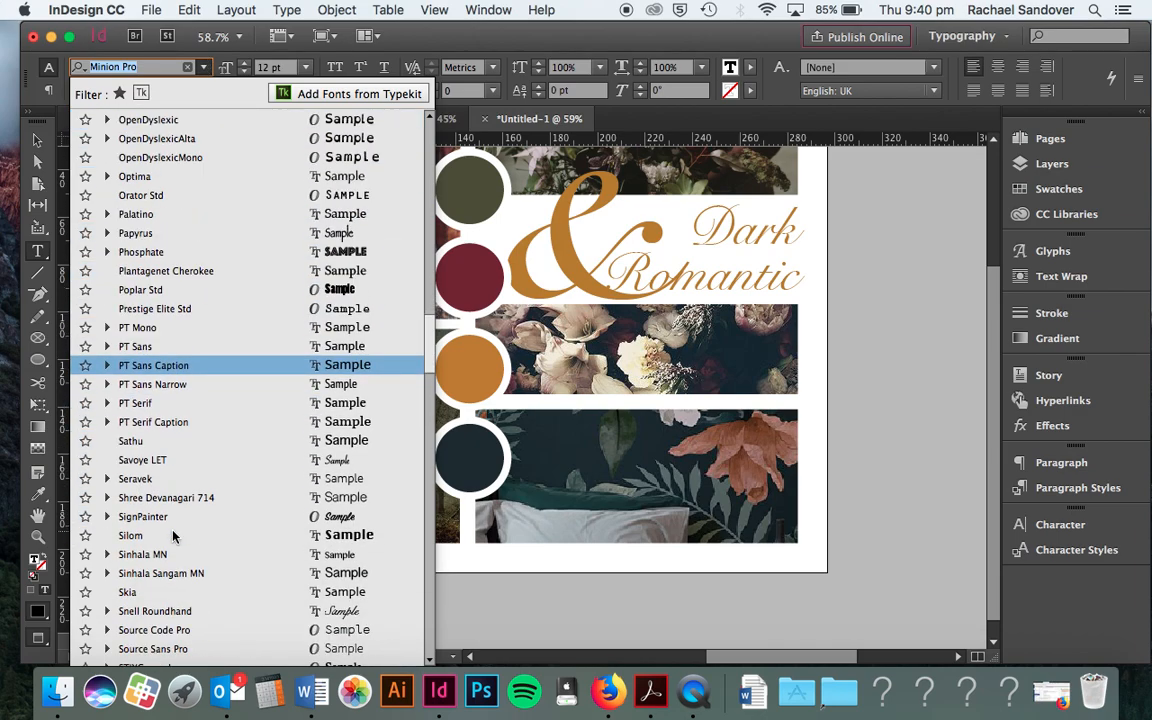
{"action": "scroll", "coordinate": [172, 537], "scroll_direction": "down", "scroll_amount": 2}
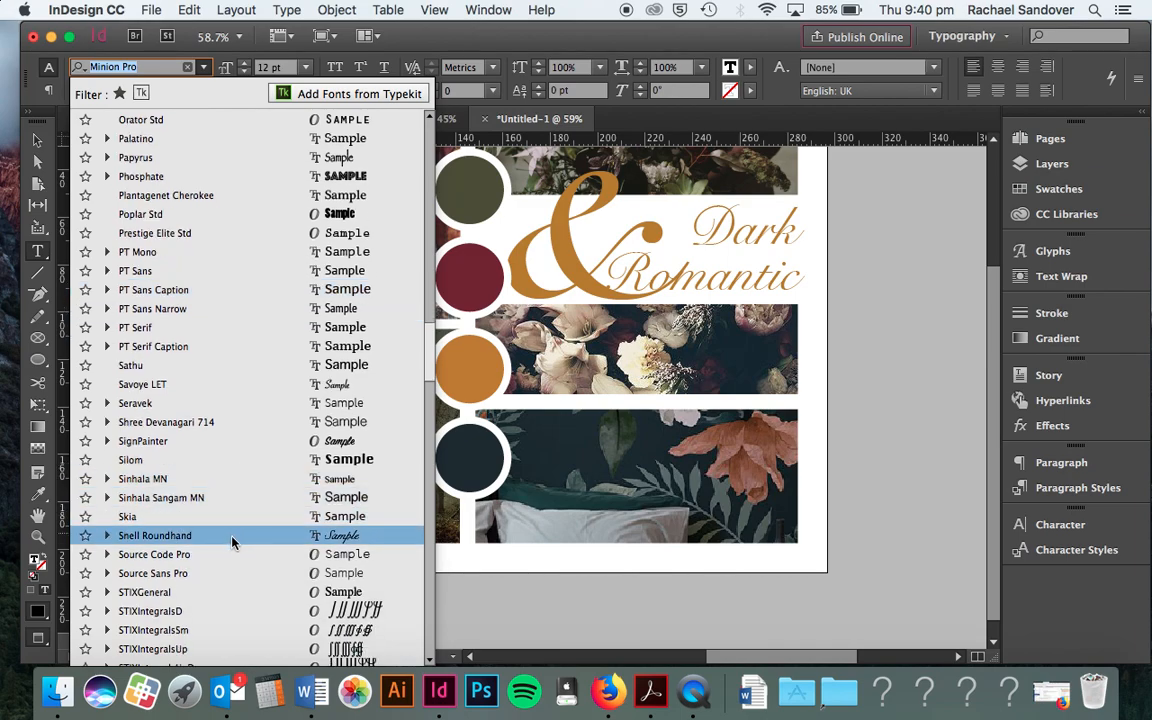
{"action": "left_click", "coordinate": [232, 538]}
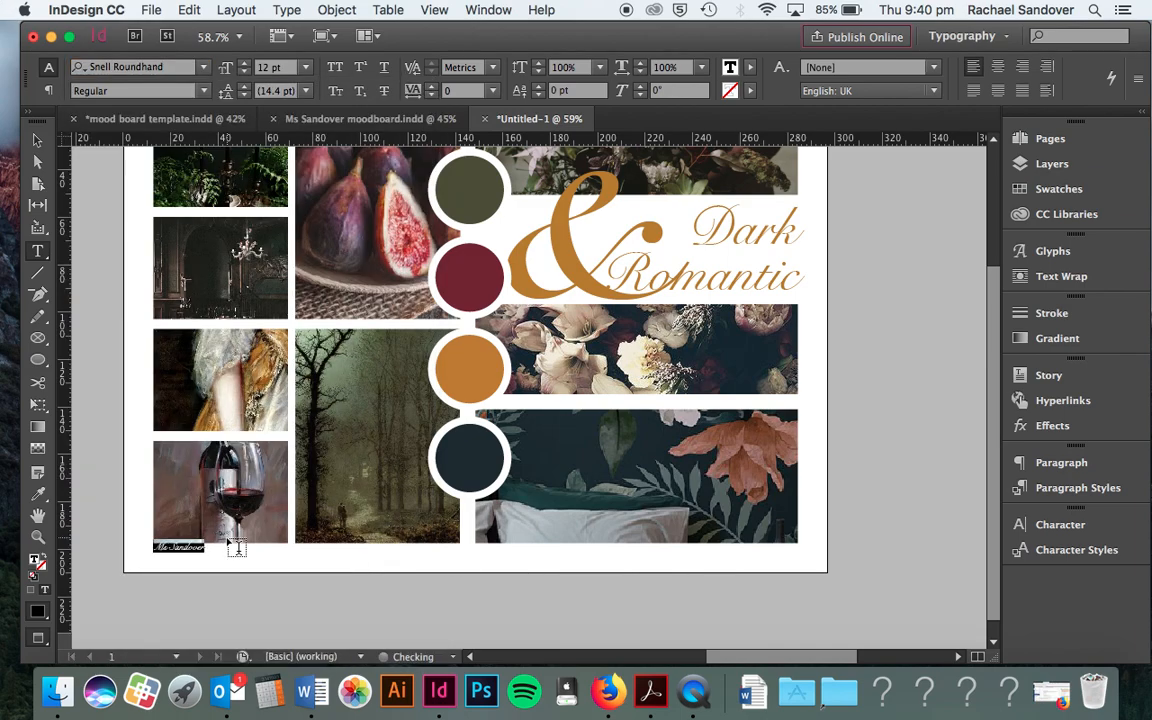
{"action": "left_click", "coordinate": [36, 140]}
{"action": "left_click", "coordinate": [186, 553]}
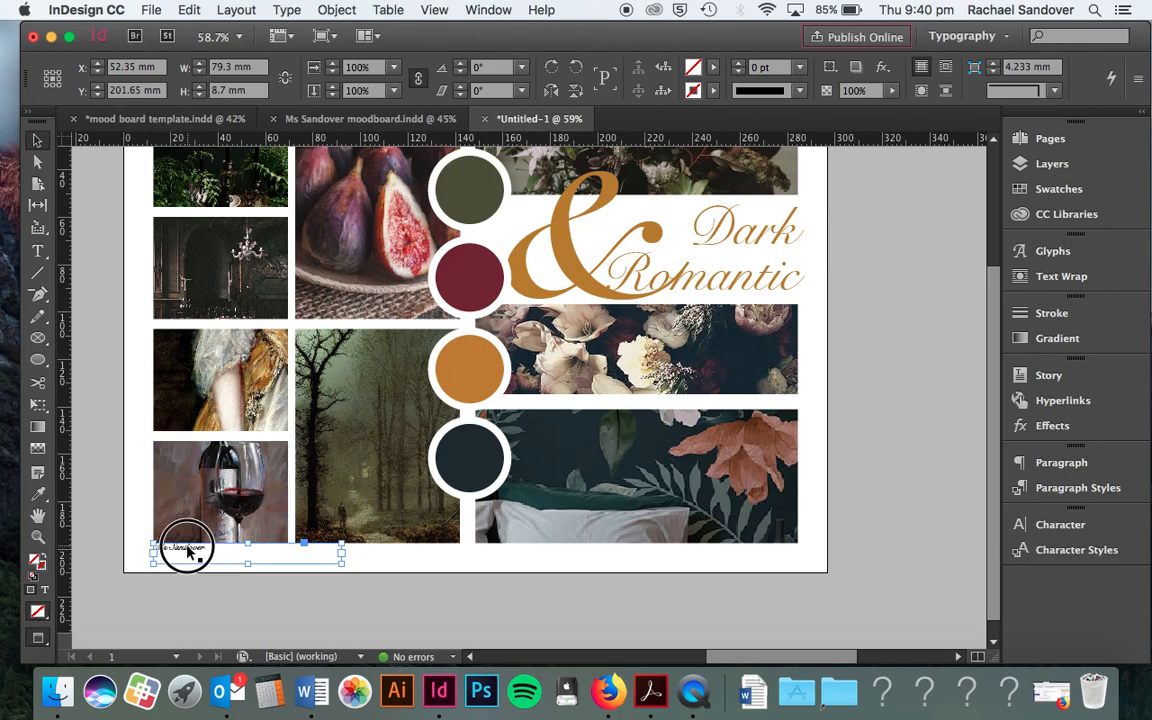
Look over the whole board and compare its layout with the finished example mood board document
{"action": "left_click", "coordinate": [885, 325]}
{"action": "scroll", "coordinate": [884, 325], "scroll_direction": "up", "scroll_amount": 4}
{"action": "scroll", "coordinate": [884, 325], "scroll_direction": "down", "scroll_amount": 3}
{"action": "scroll", "coordinate": [884, 325], "scroll_direction": "right", "scroll_amount": 2}
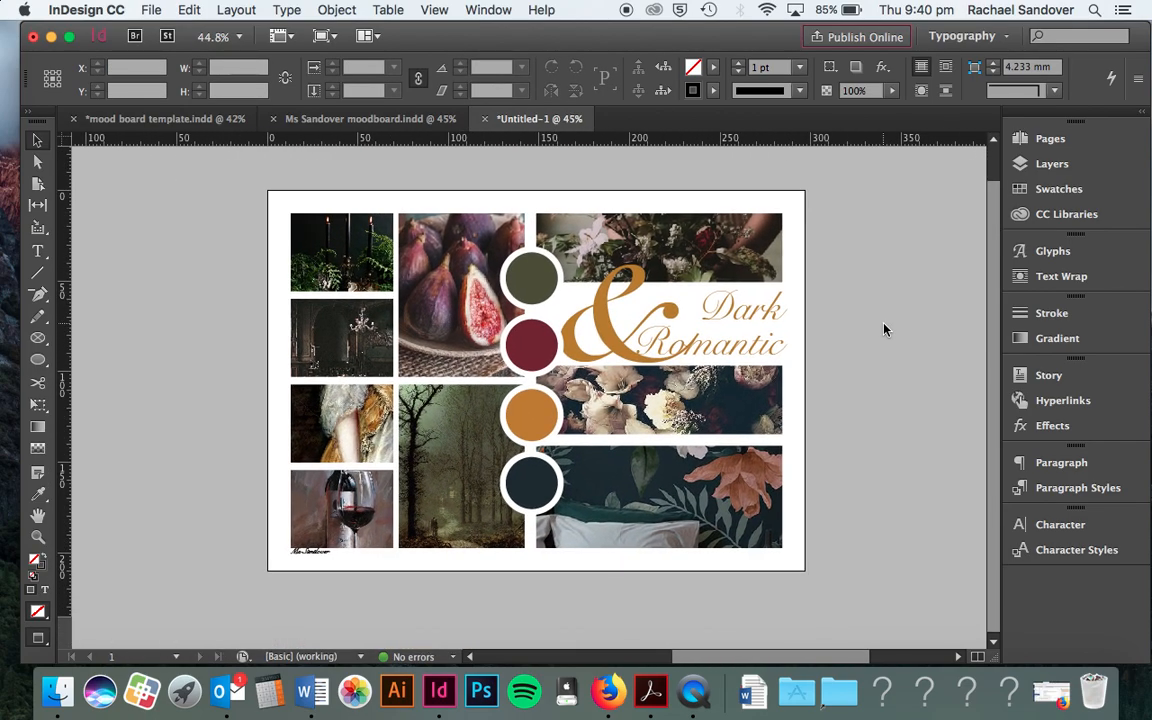
{"action": "left_click", "coordinate": [378, 118]}
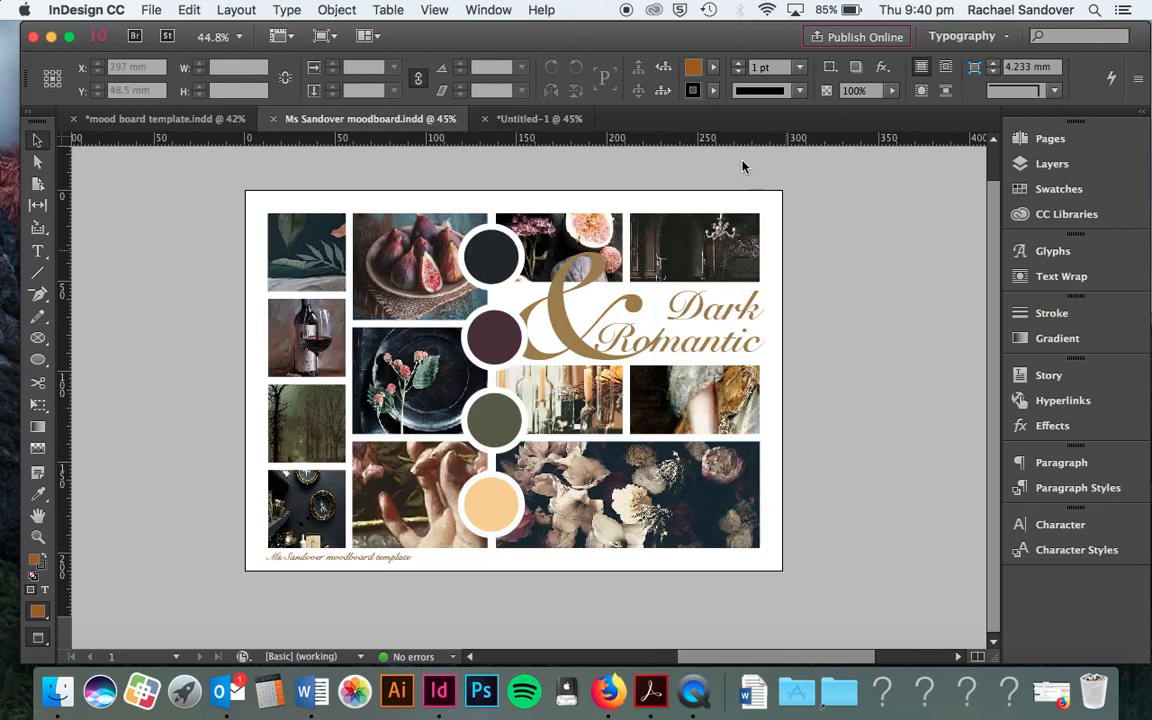
{"action": "left_click", "coordinate": [527, 119]}
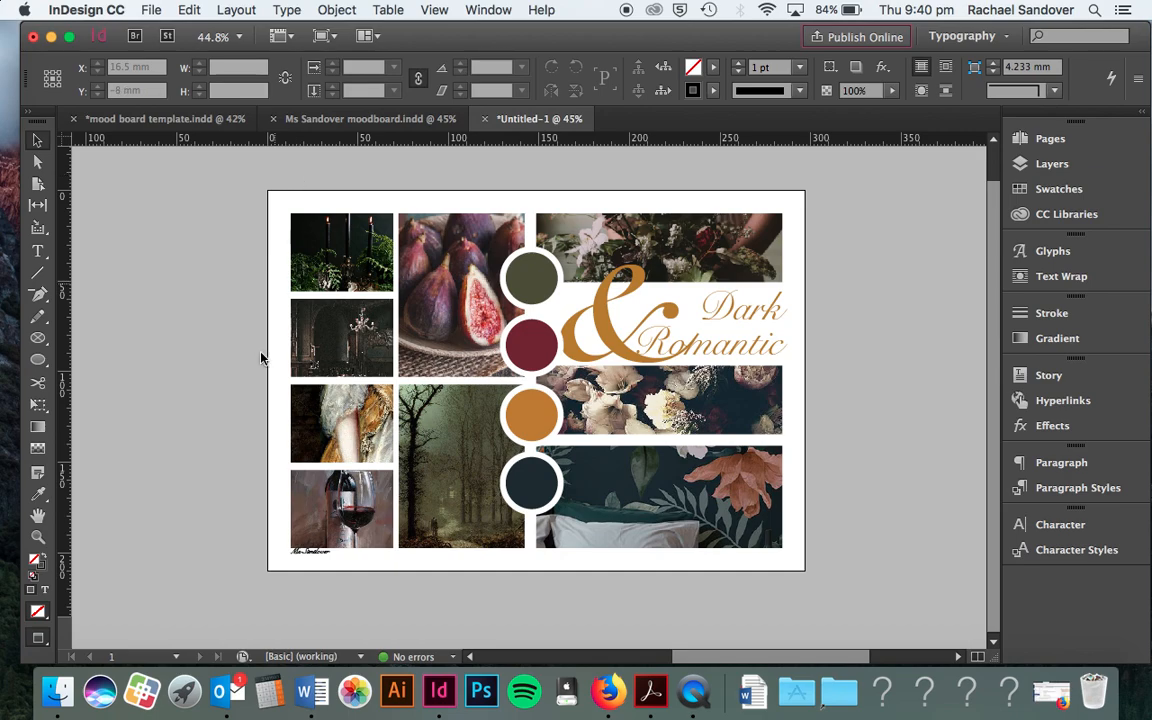
Save the document as "tutorial" in the Indesign tutorial folder in InDesign CC 2015 format
{"action": "left_click", "coordinate": [155, 11]}
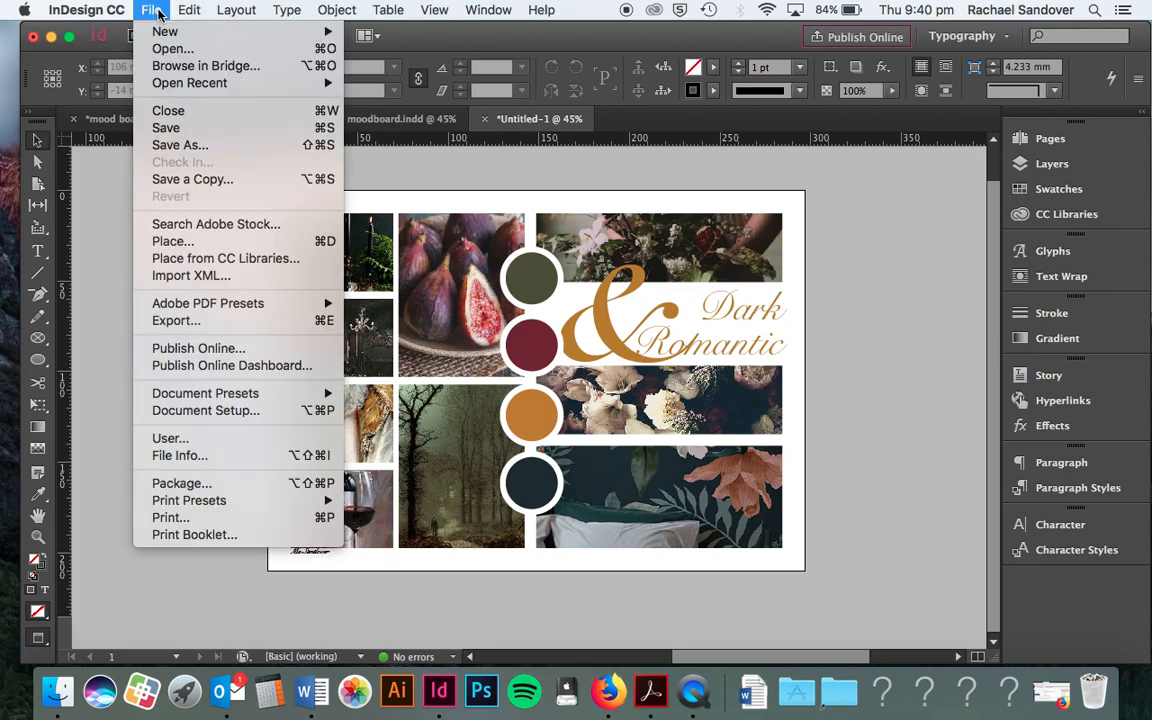
{"action": "left_click", "coordinate": [169, 147]}
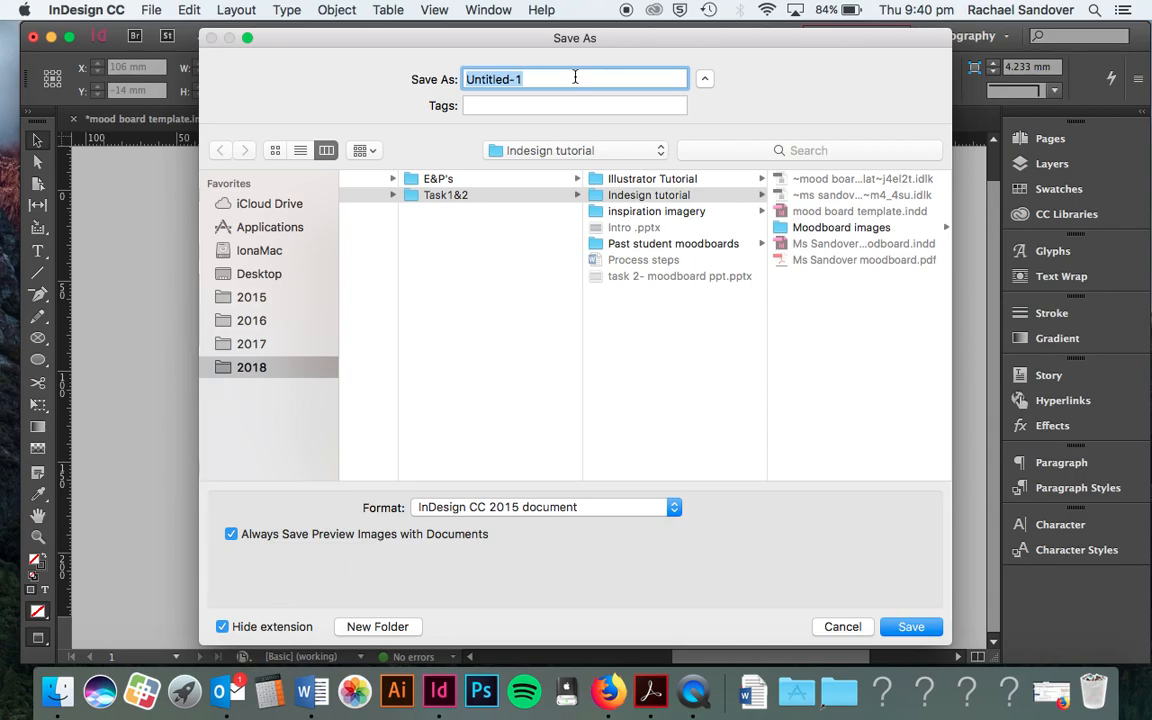
{"action": "type", "text": "tutorial"}
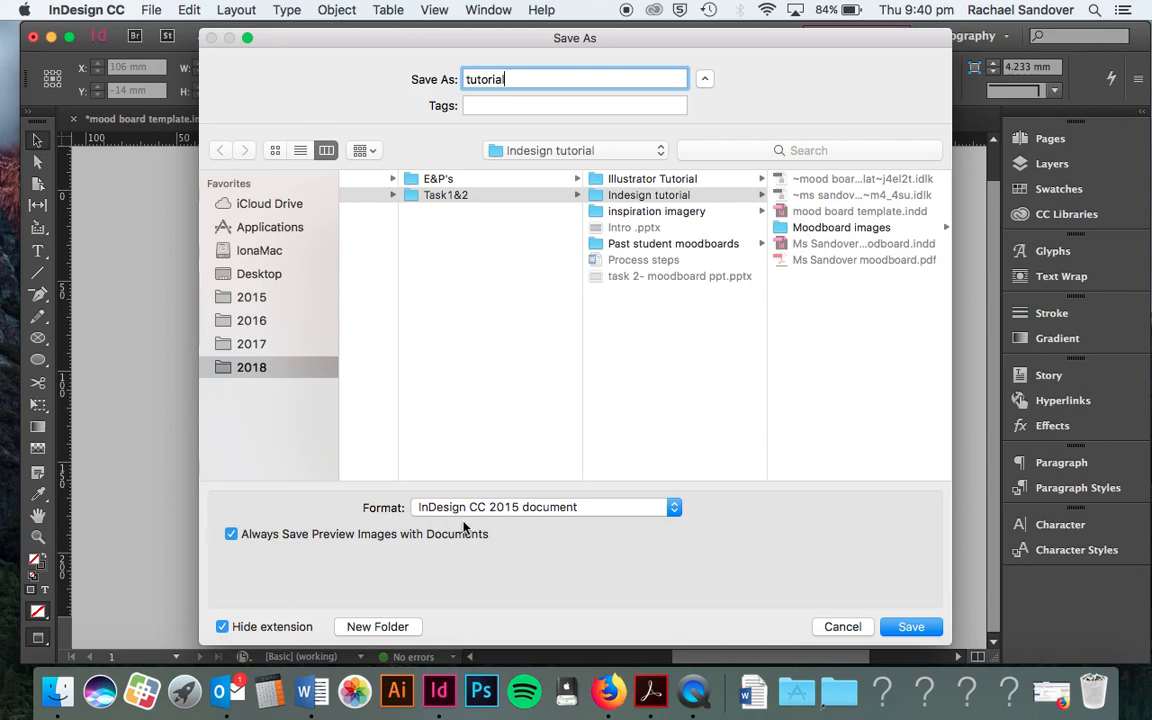
{"action": "left_click", "coordinate": [918, 627]}
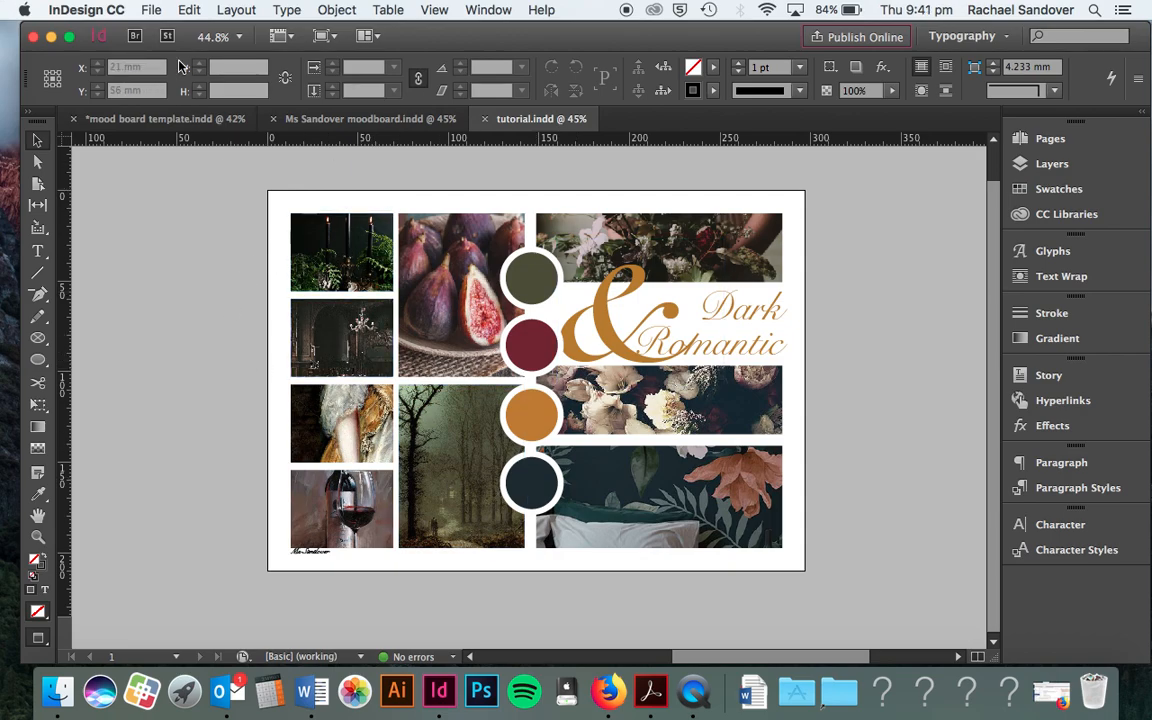
Export the board as "tutorial" in Adobe PDF (Print) format with the High Quality Print (modified) preset
{"action": "left_click", "coordinate": [153, 10]}
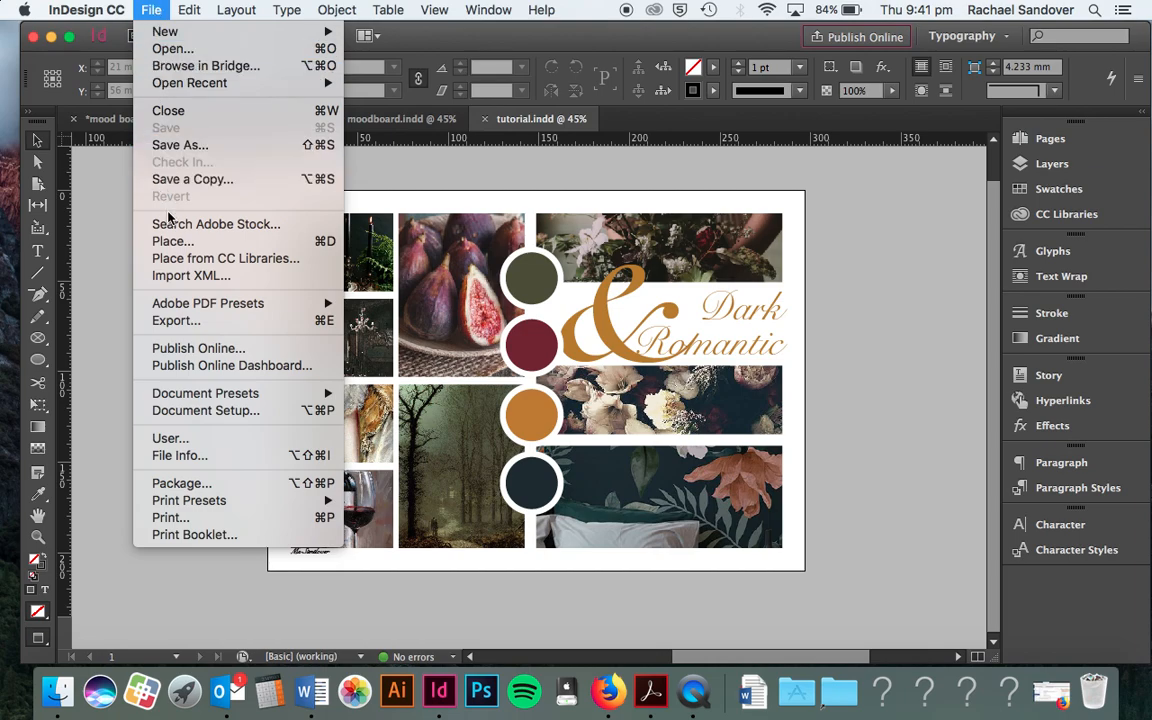
{"action": "left_click", "coordinate": [186, 320]}
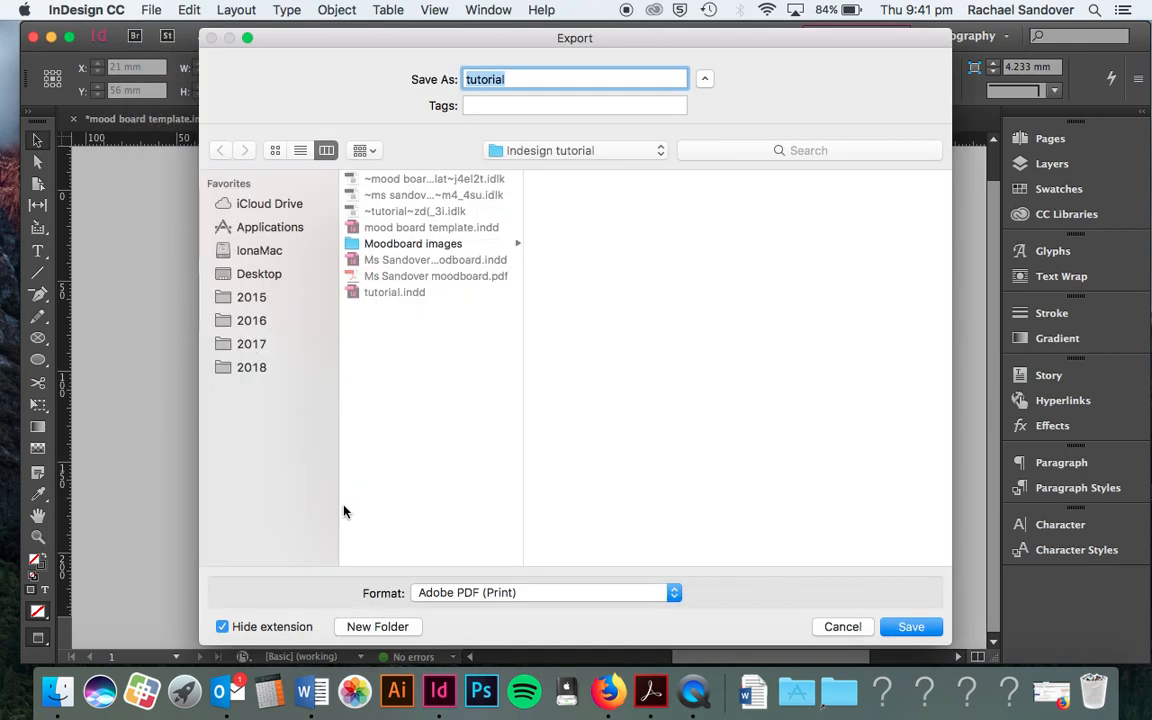
{"action": "left_click", "coordinate": [555, 596]}
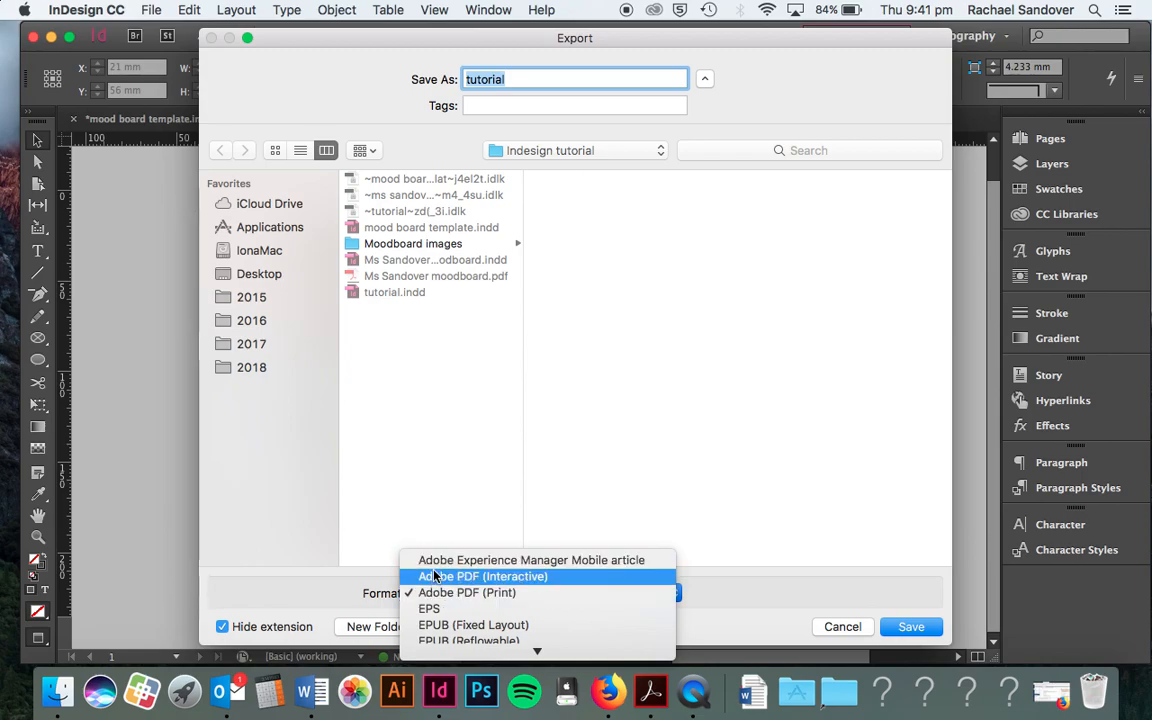
{"action": "left_click", "coordinate": [455, 592]}
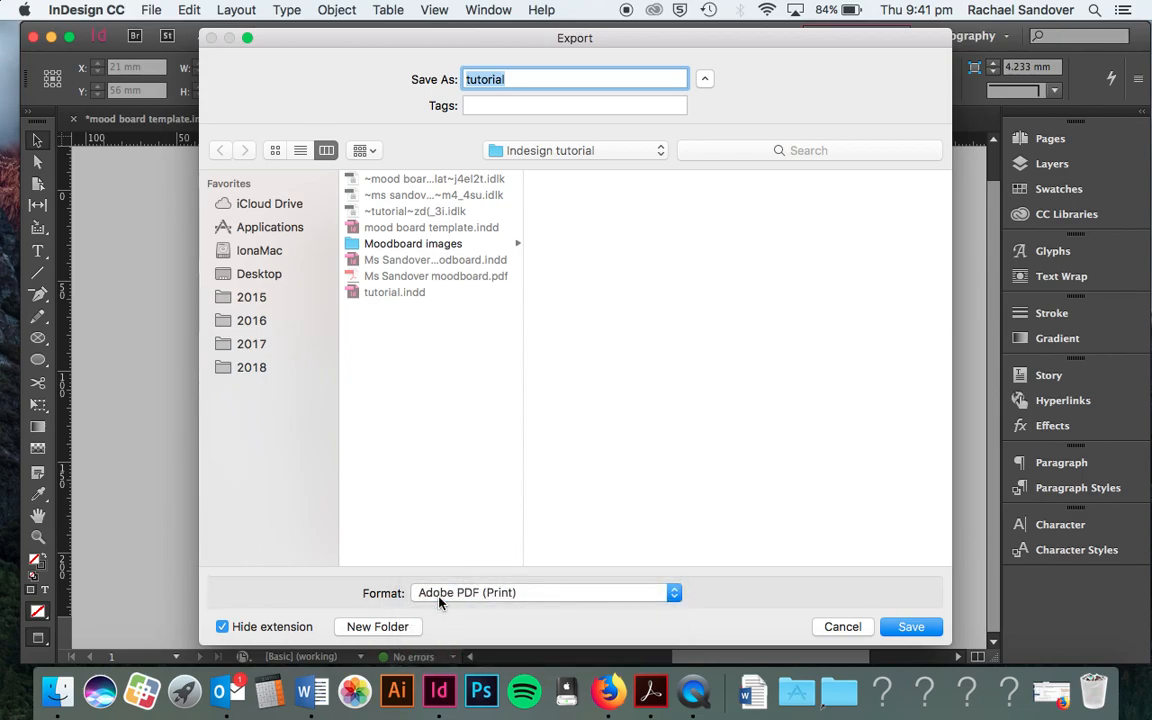
{"action": "left_click", "coordinate": [911, 626]}
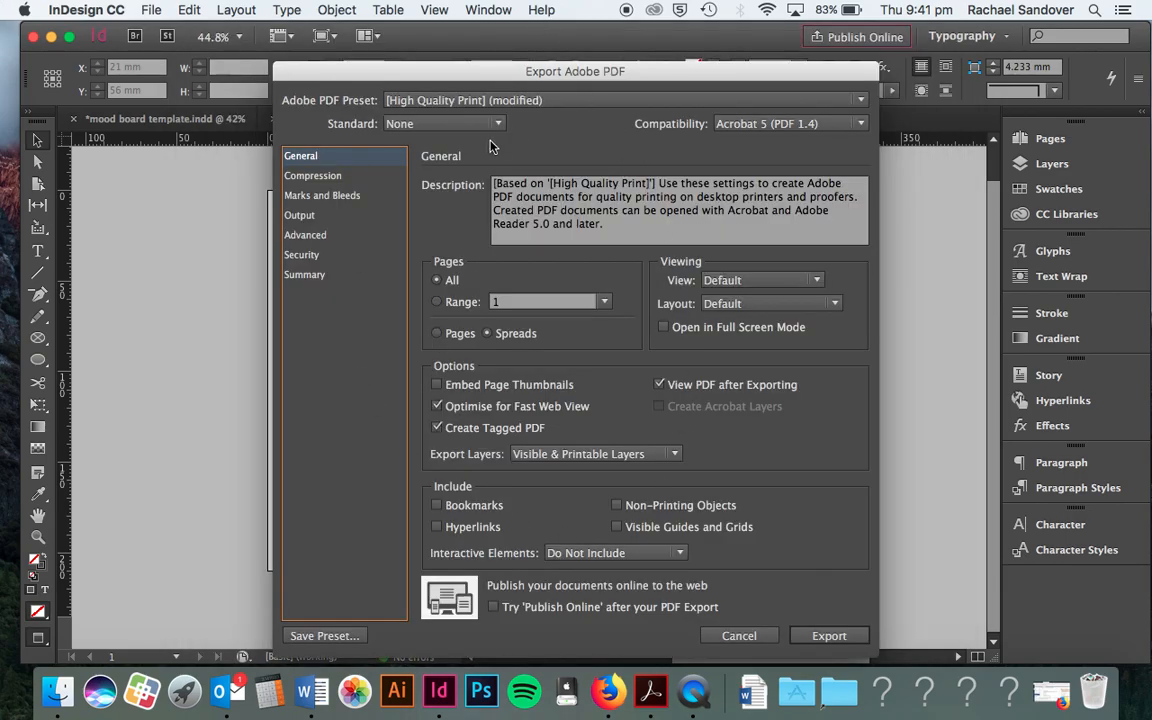
{"action": "left_click", "coordinate": [826, 636]}
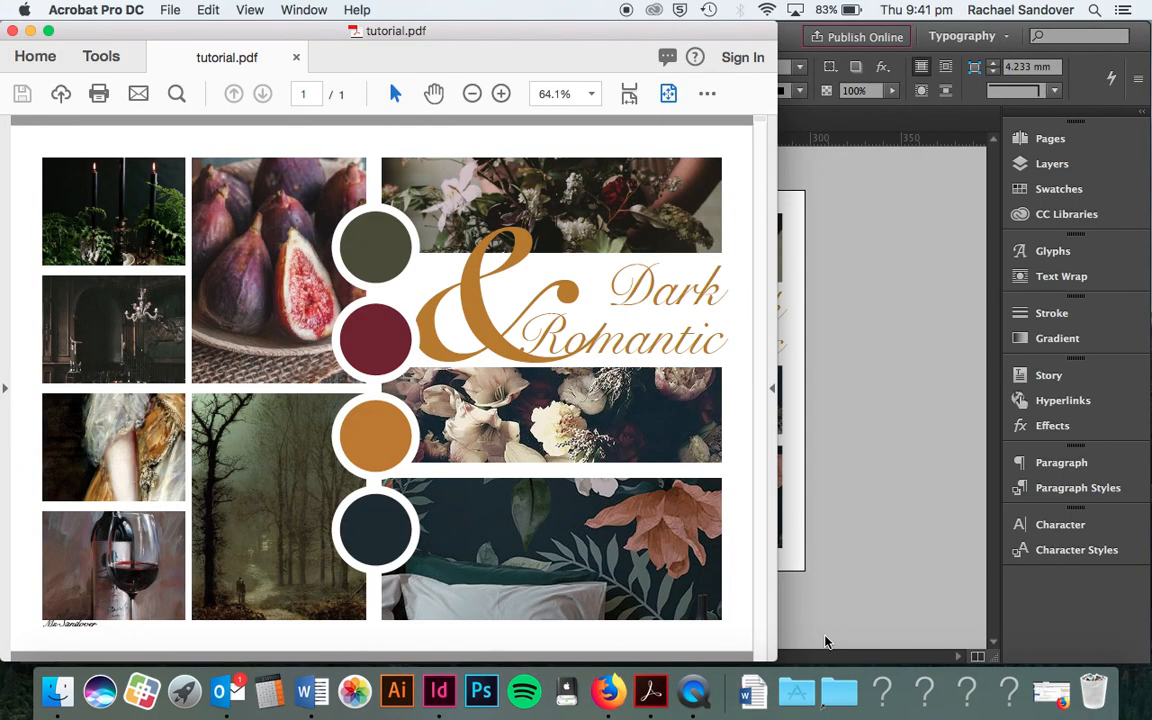
Check the exported tutorial.pdf at full screen in Acrobat and close it
{"action": "left_click", "coordinate": [48, 31]}
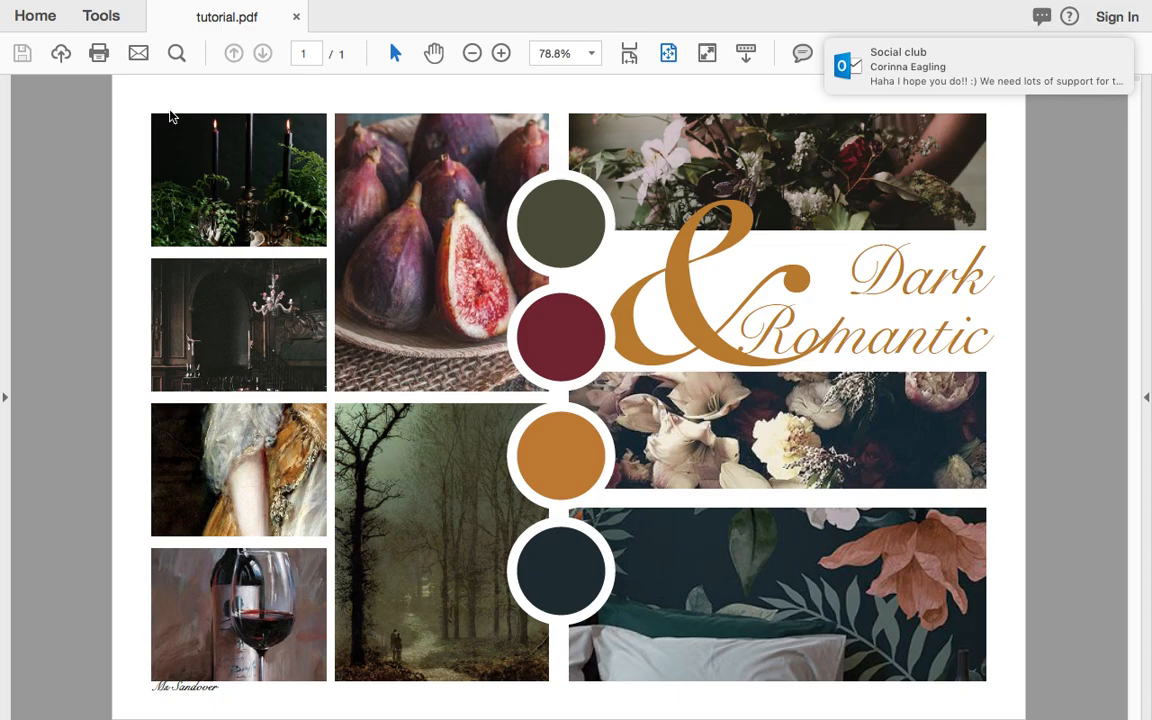
{"action": "key", "text": "Escape"}
{"action": "left_click", "coordinate": [12, 31]}
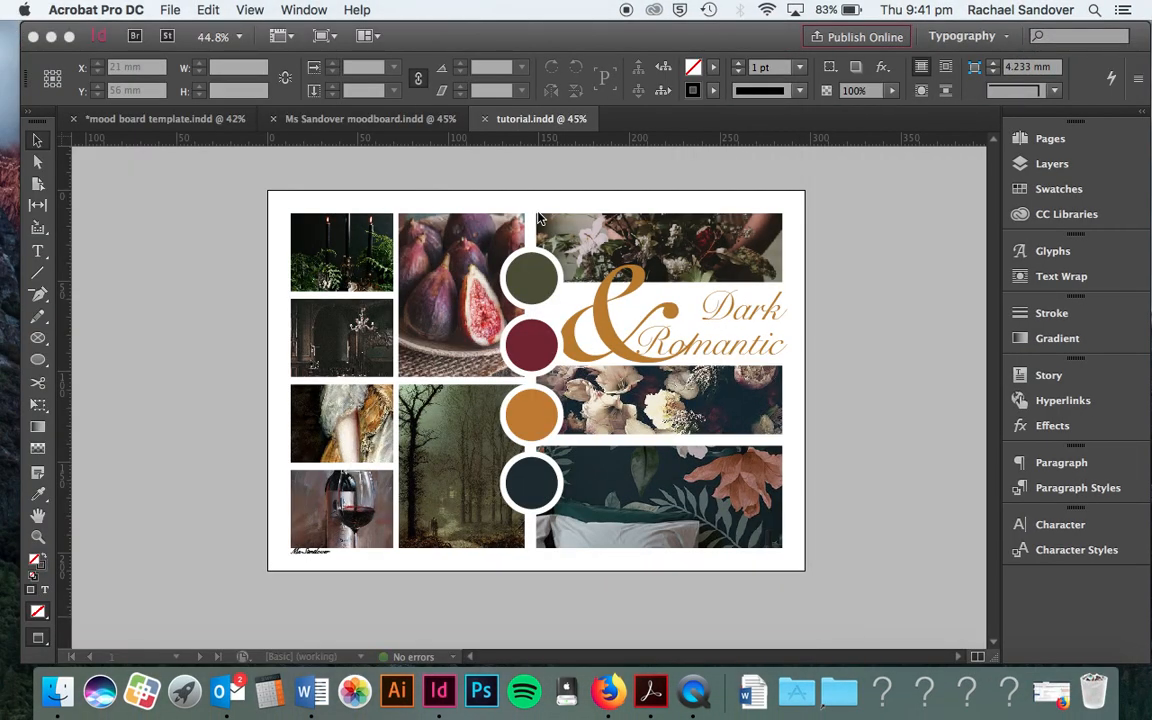